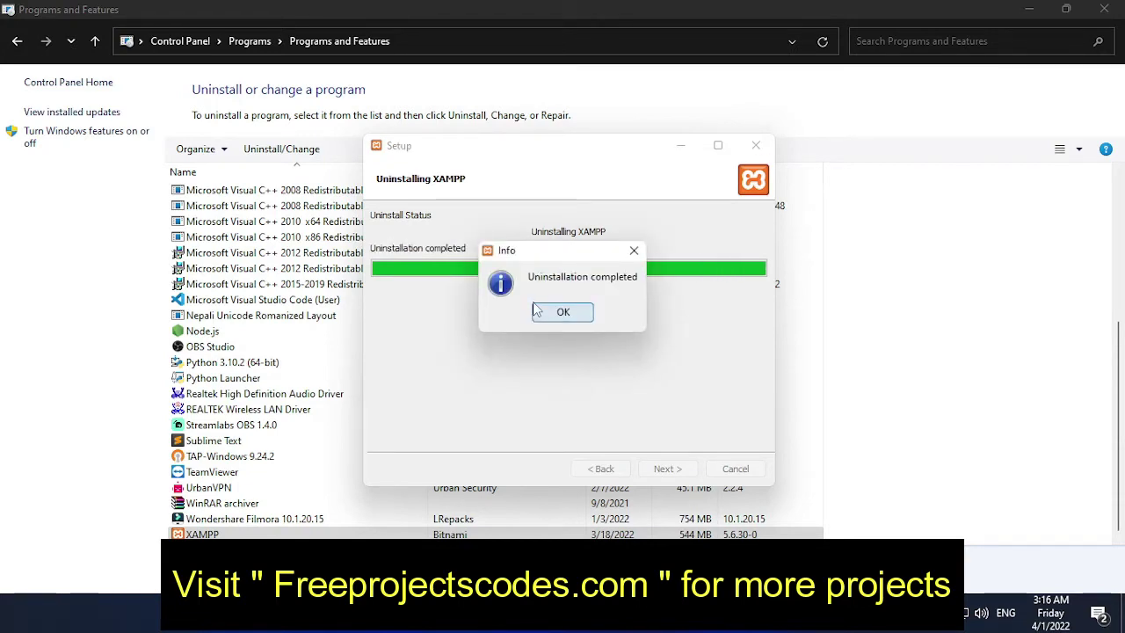
# Step: Dismiss the XAMPP uninstallation notice, minimise Programs and Features, and open Local Disk (C:) in File Explorer
pyautogui.click(538, 311)
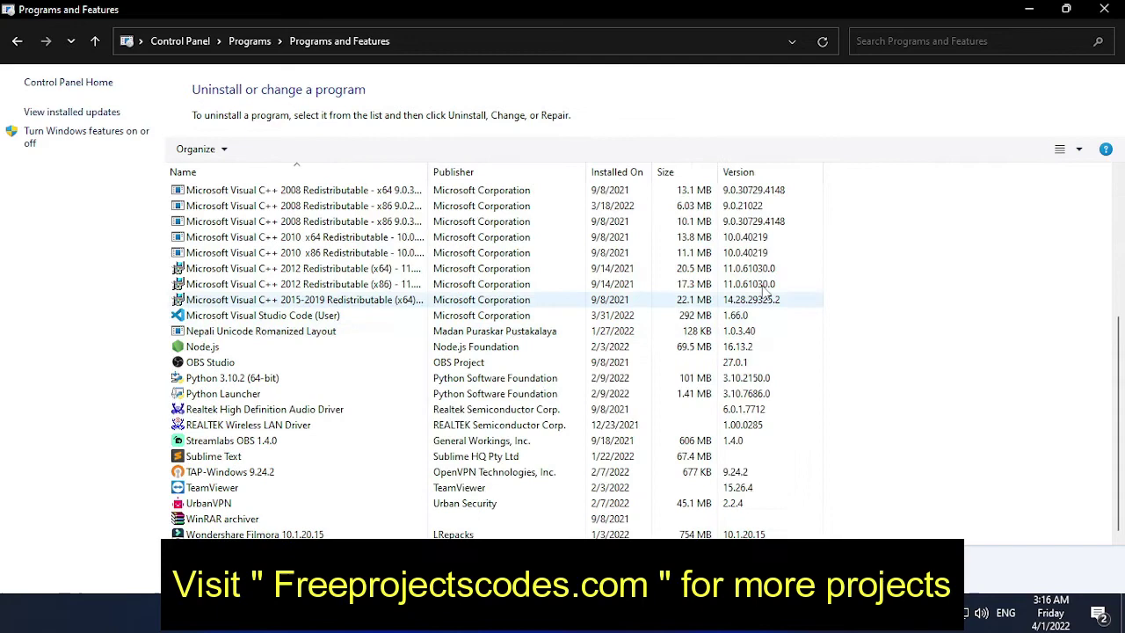
pyautogui.click(1029, 9)
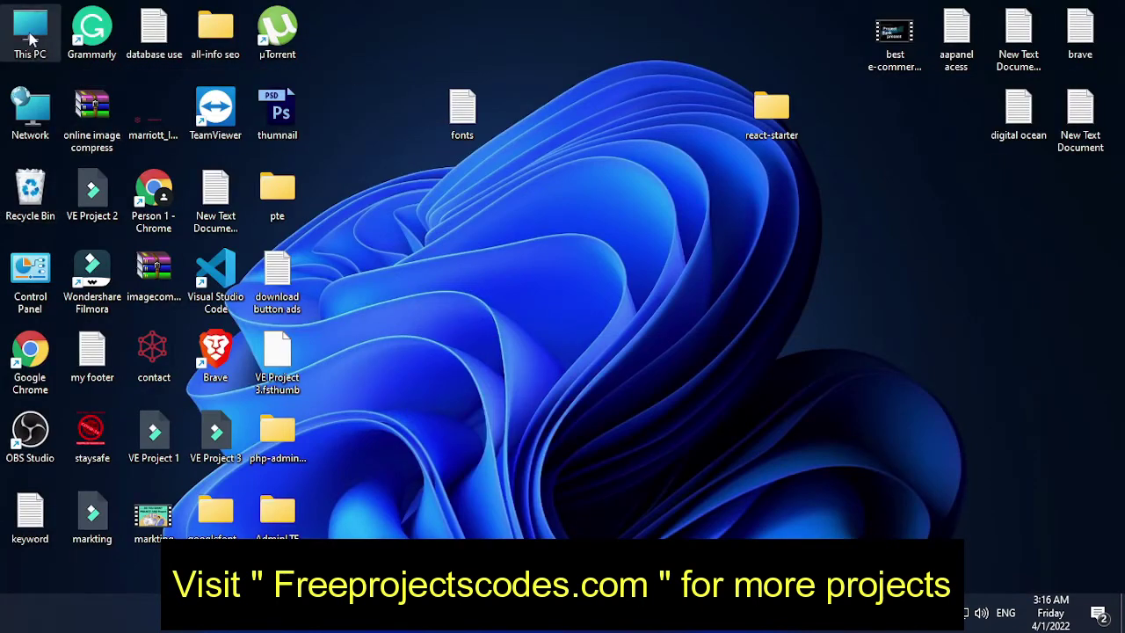
pyautogui.doubleClick(31, 38)
pyautogui.doubleClick(427, 408)
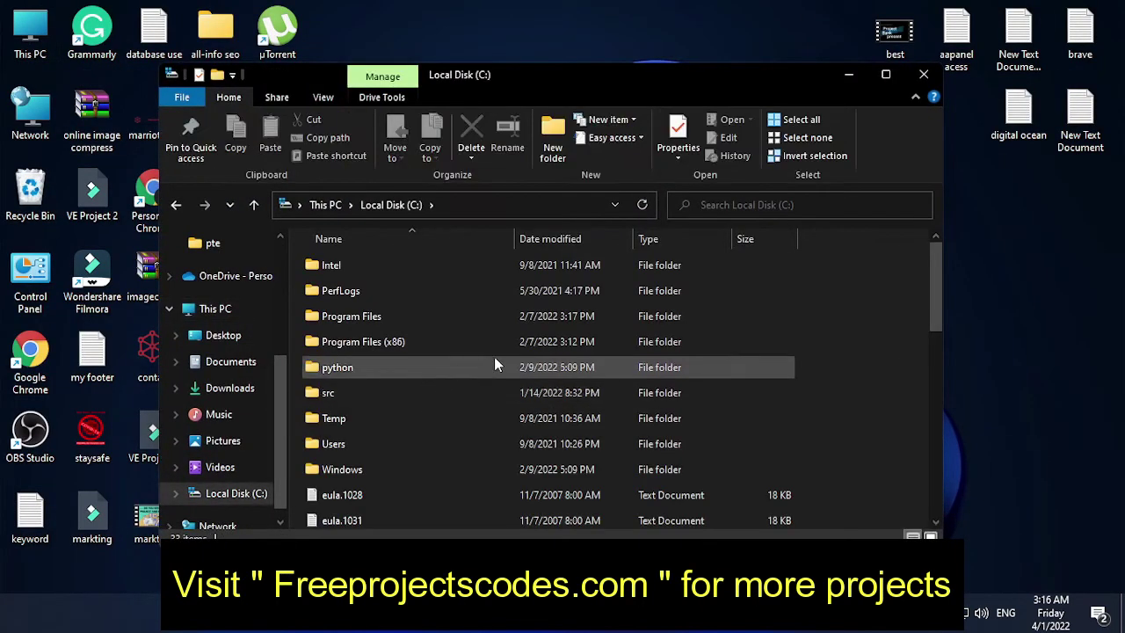
# Step: Maximise the window and look through the contents of Local Disk (C:) for leftover installation files
pyautogui.scroll(-8, 495, 363)
pyautogui.scroll(6, 495, 363)
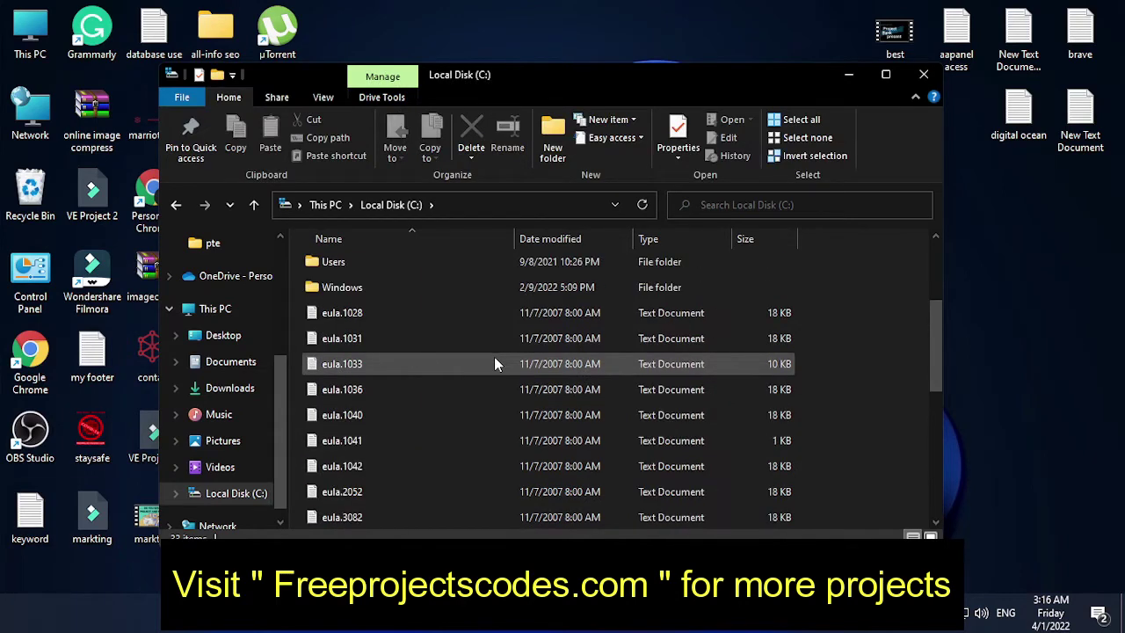
pyautogui.scroll(-4, 494, 356)
pyautogui.doubleClick(615, 73)
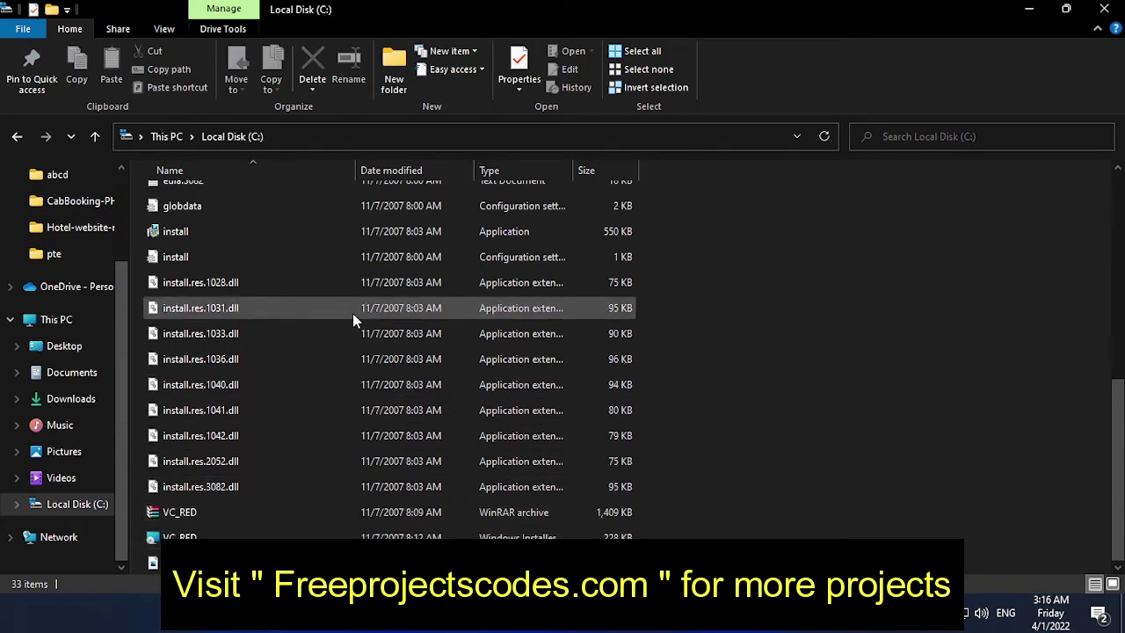
pyautogui.scroll(5, 331, 326)
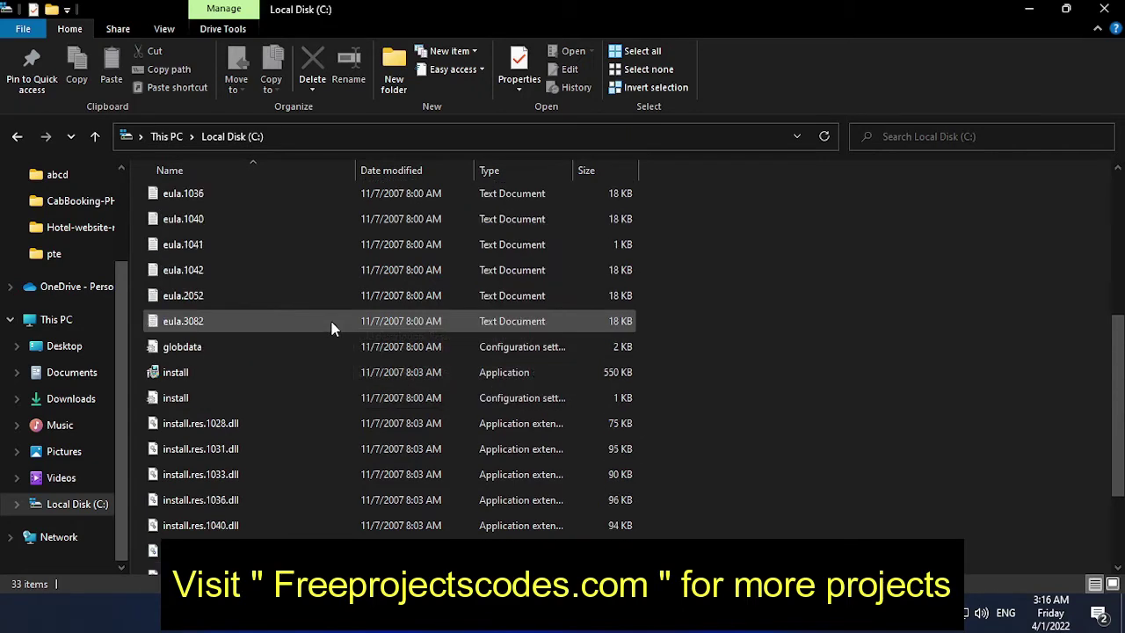
pyautogui.scroll(-2, 332, 328)
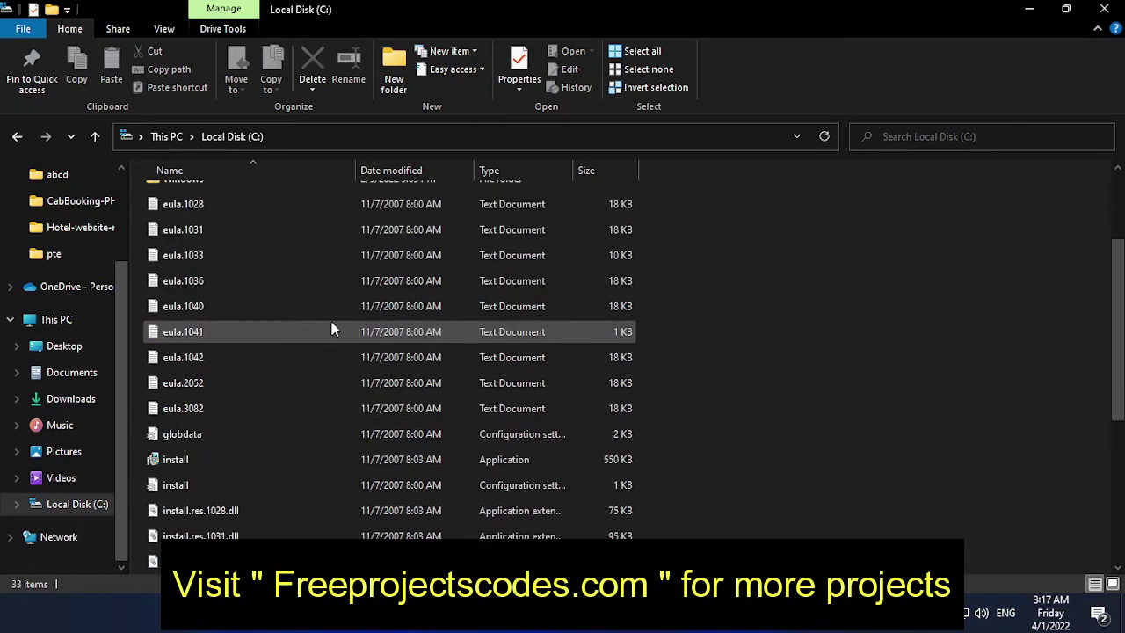
pyautogui.doubleClick(280, 462)
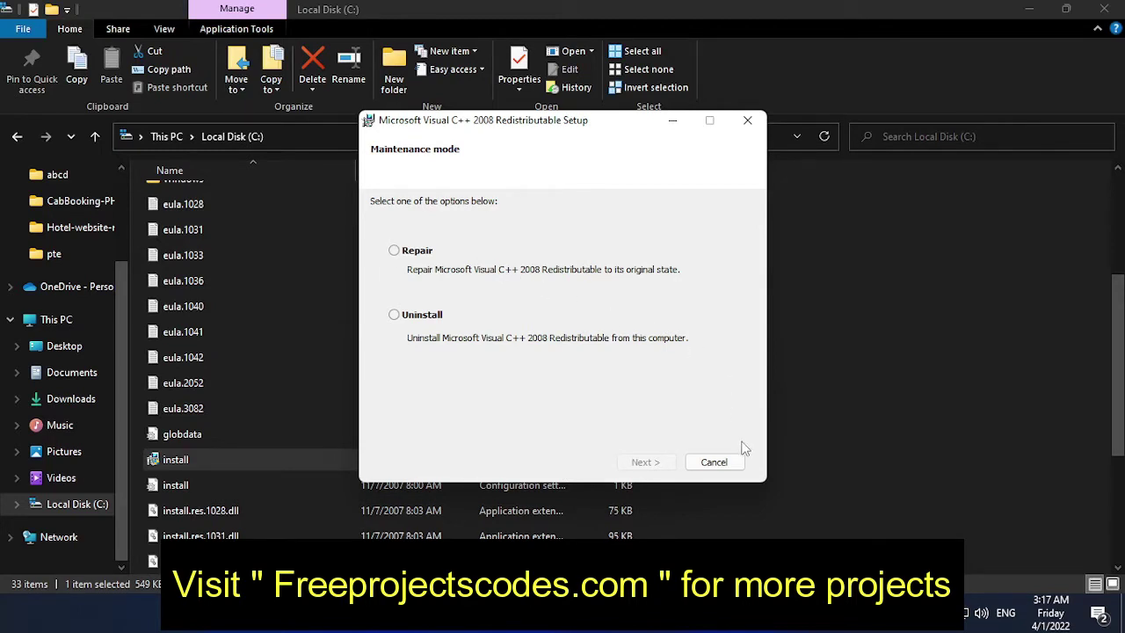
pyautogui.click(712, 462)
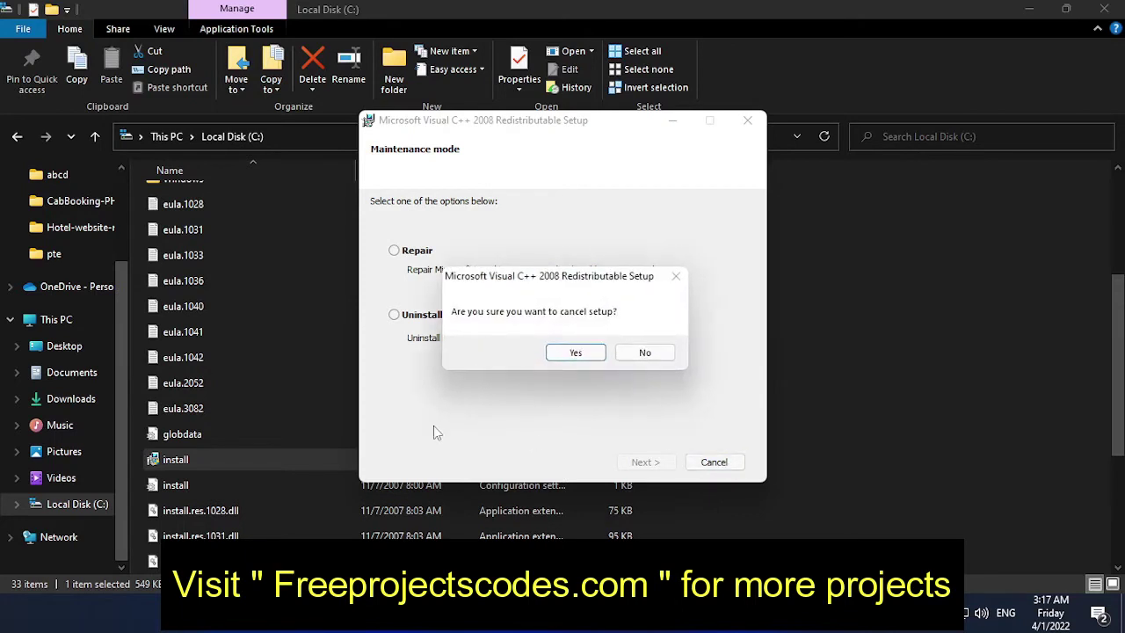
pyautogui.click(597, 356)
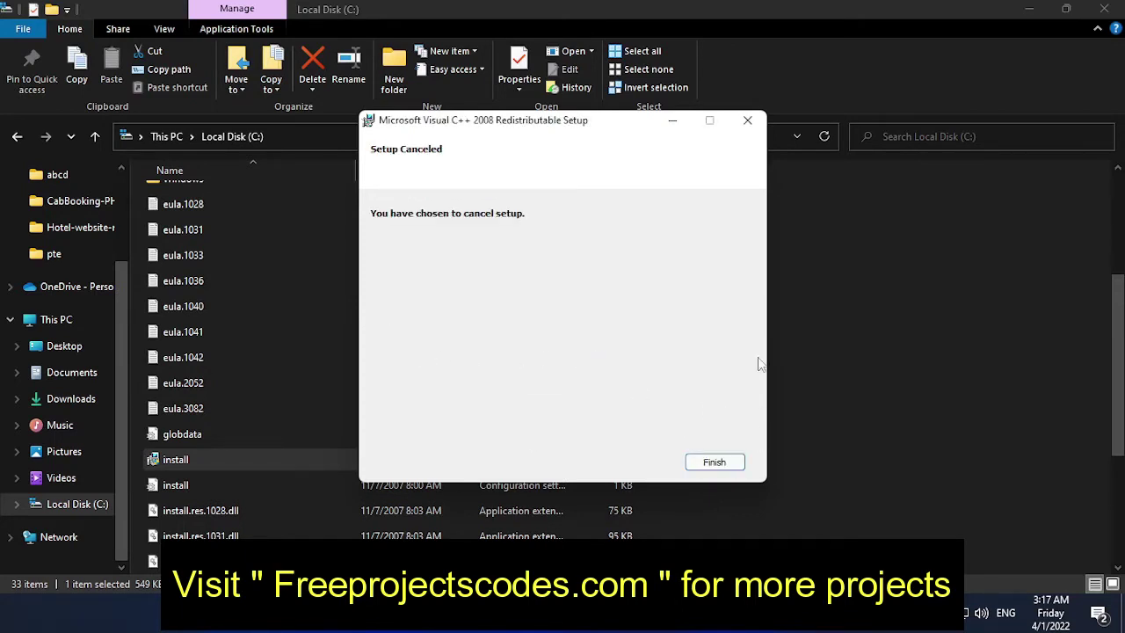
pyautogui.click(747, 120)
# Step: Delete all the loose files below the folders on Local Disk (C:), granting administrator permission for all current items
pyautogui.scroll(3, 334, 321)
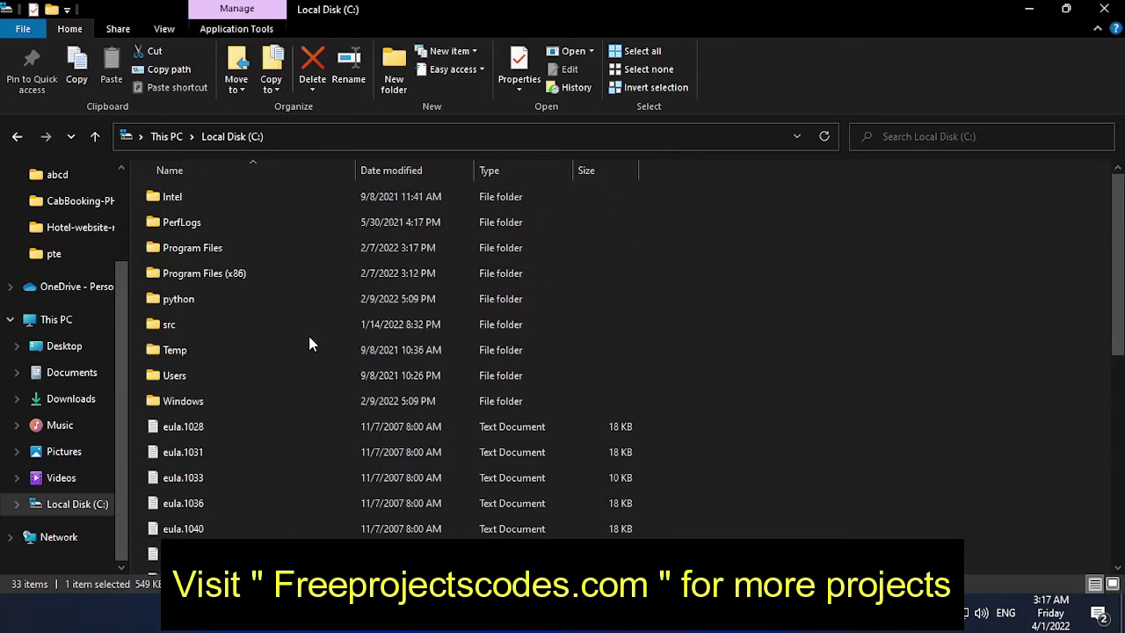
pyautogui.scroll(-2, 308, 335)
pyautogui.moveTo(711, 268); pyautogui.dragTo(474, 537)
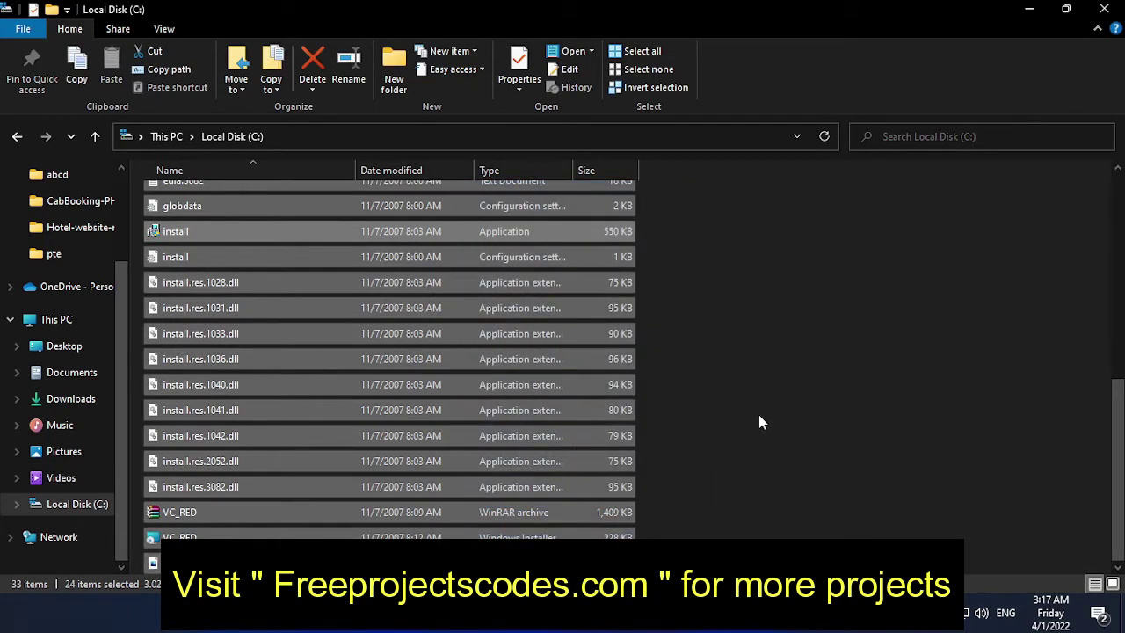
pyautogui.press('Delete')
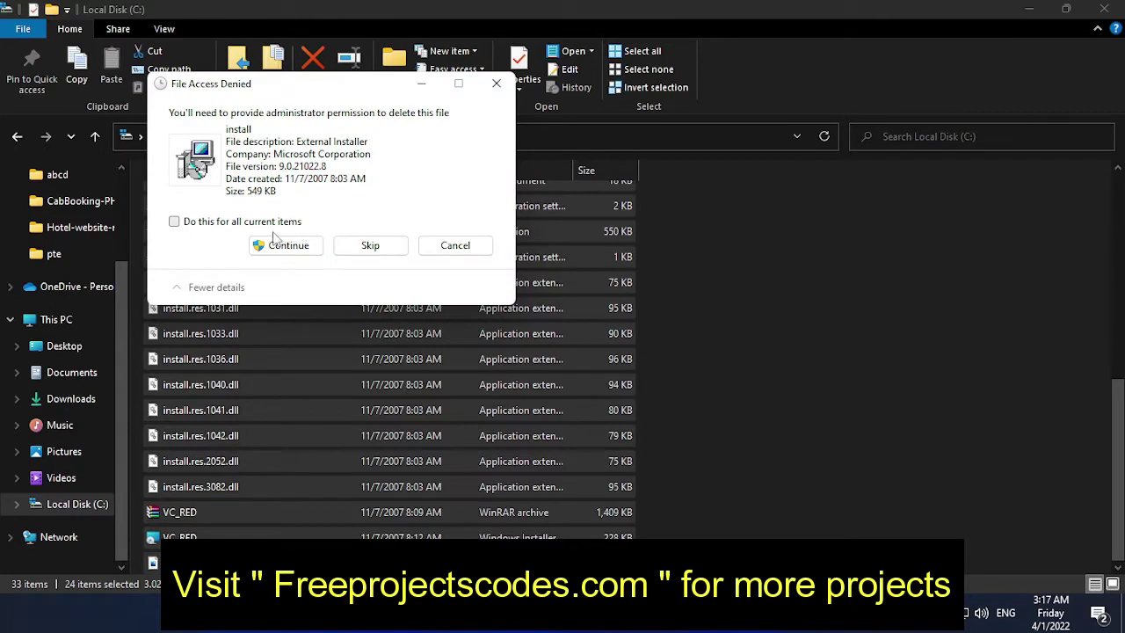
pyautogui.click(279, 245)
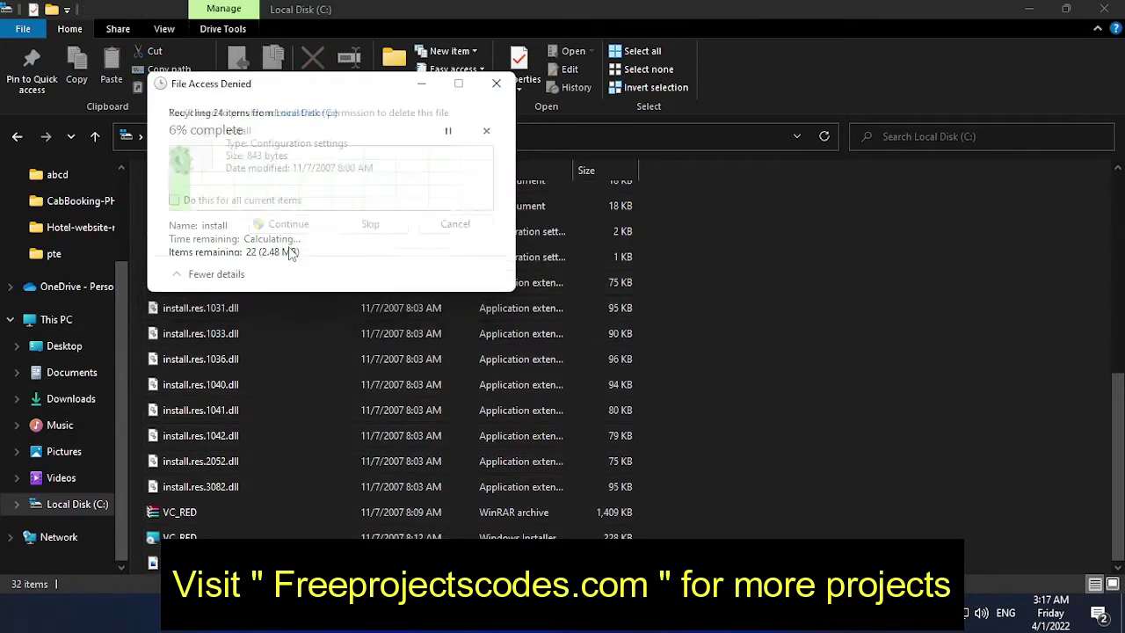
pyautogui.click(281, 225)
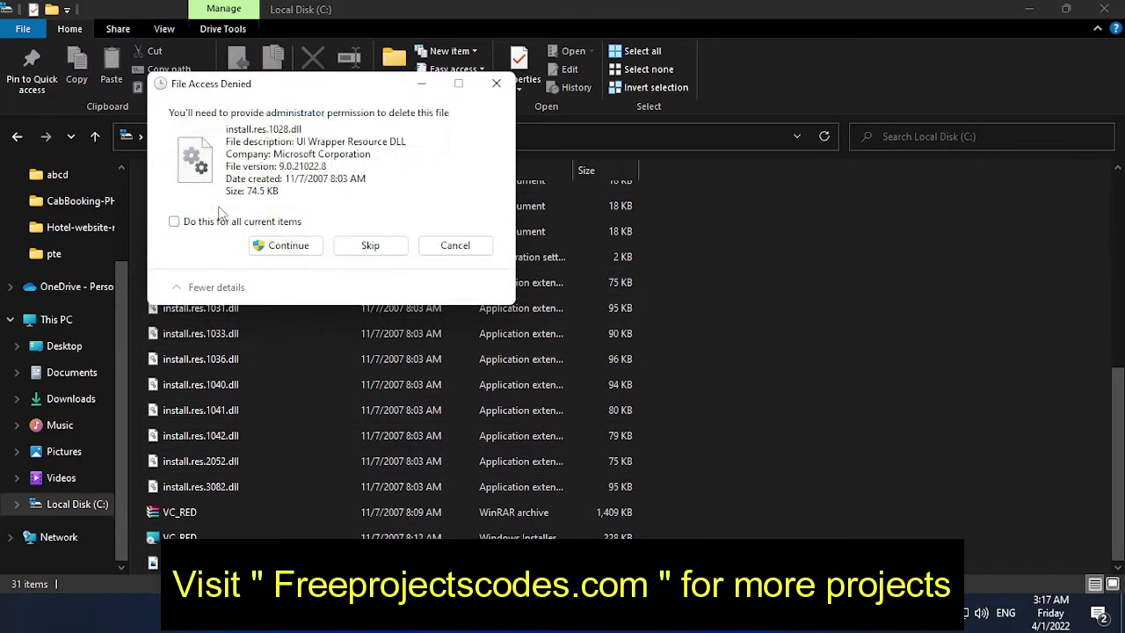
pyautogui.click(222, 221)
pyautogui.click(283, 245)
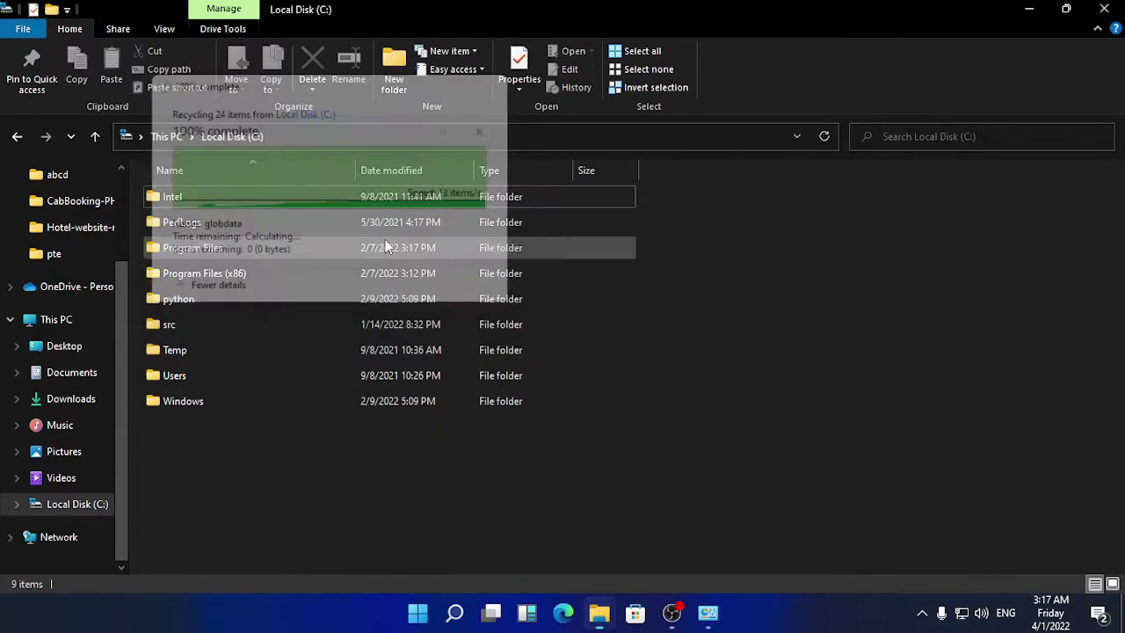
pyautogui.rightClick(350, 480)
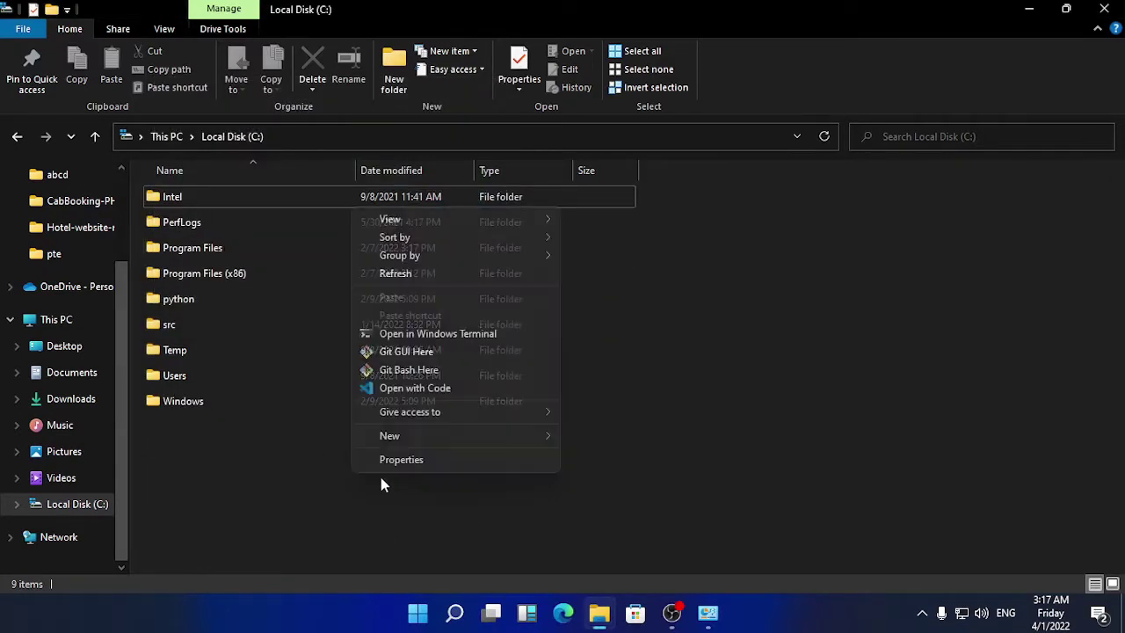
pyautogui.click(256, 502)
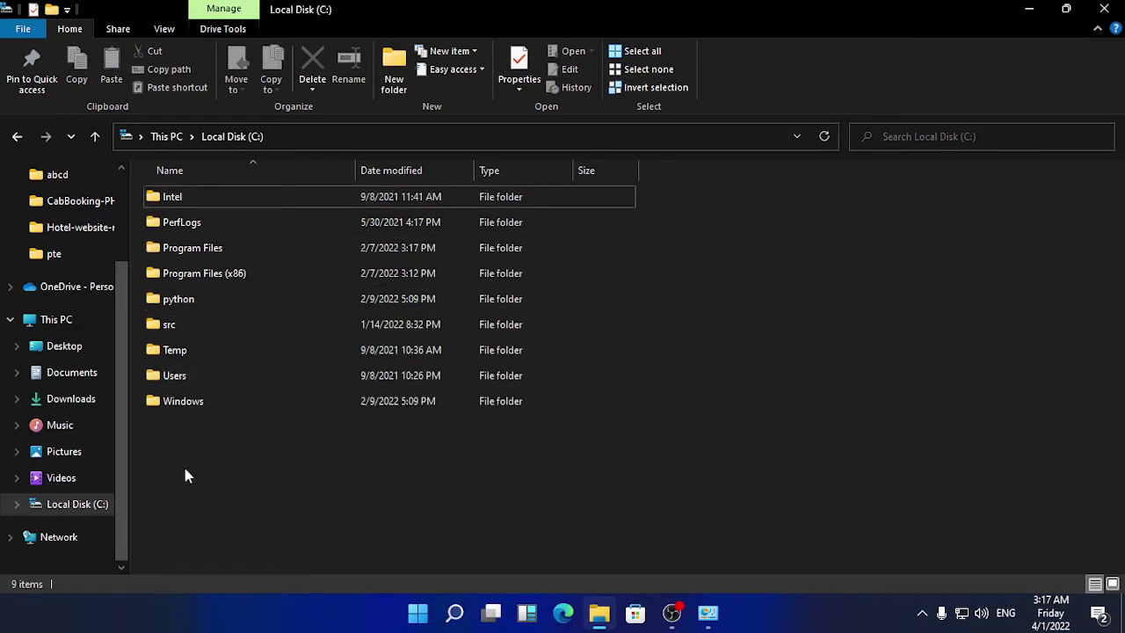
# Step: Check the Users and Program Files (x86) folders on Local Disk (C:) for leftovers, and leave File Explorer
pyautogui.doubleClick(240, 380)
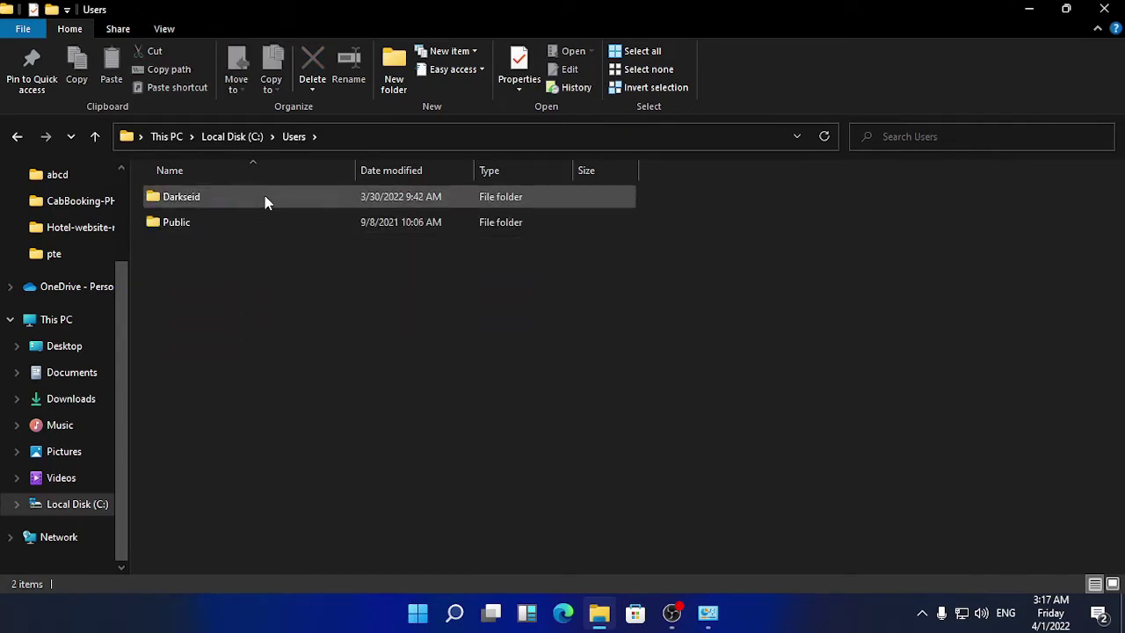
pyautogui.click(18, 138)
pyautogui.doubleClick(321, 276)
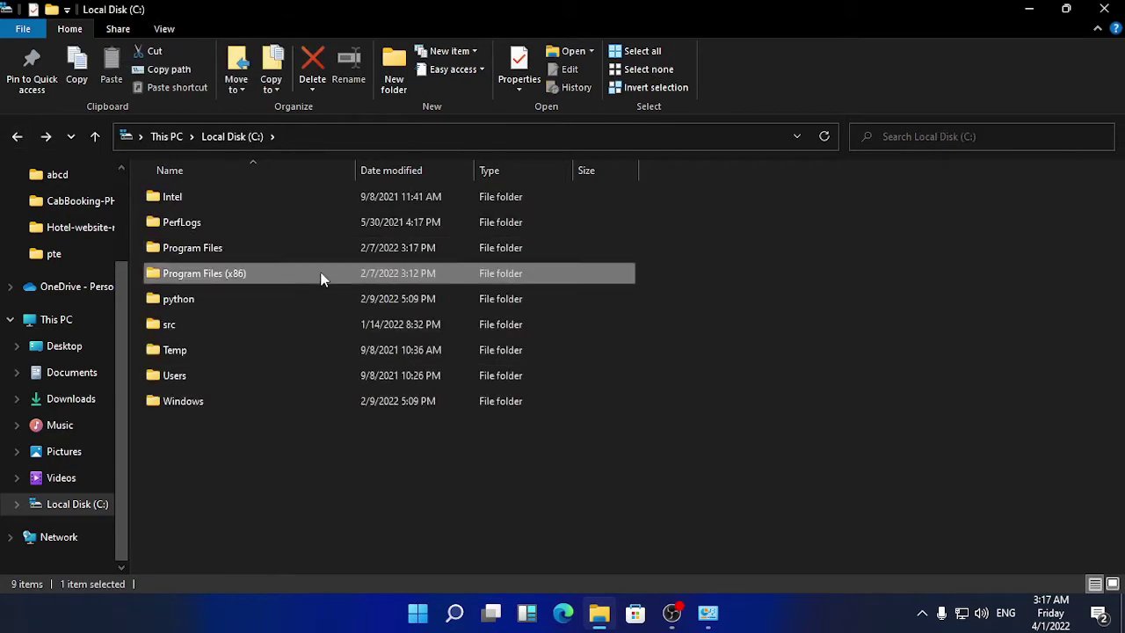
pyautogui.scroll(-2, 312, 392)
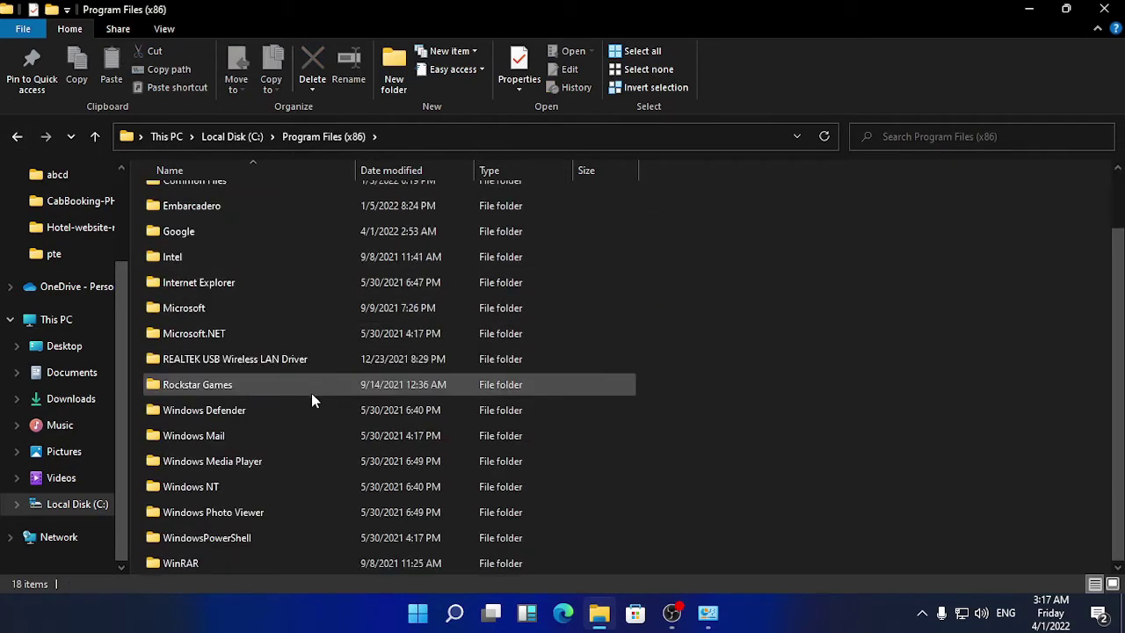
pyautogui.scroll(2, 311, 393)
pyautogui.click(17, 141)
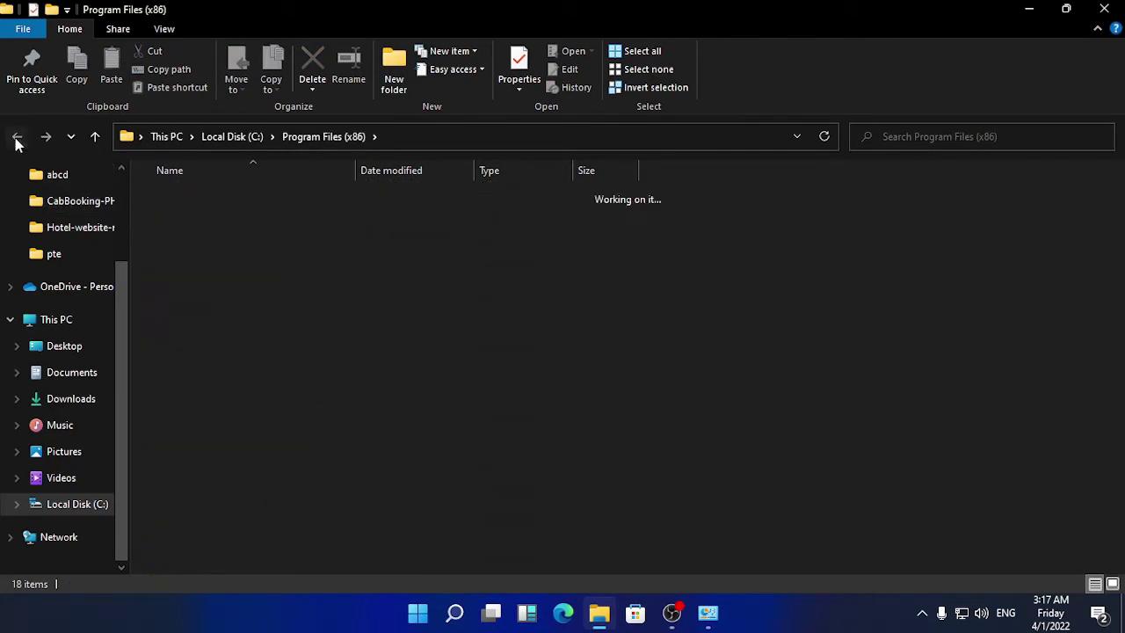
pyautogui.click(1030, 9)
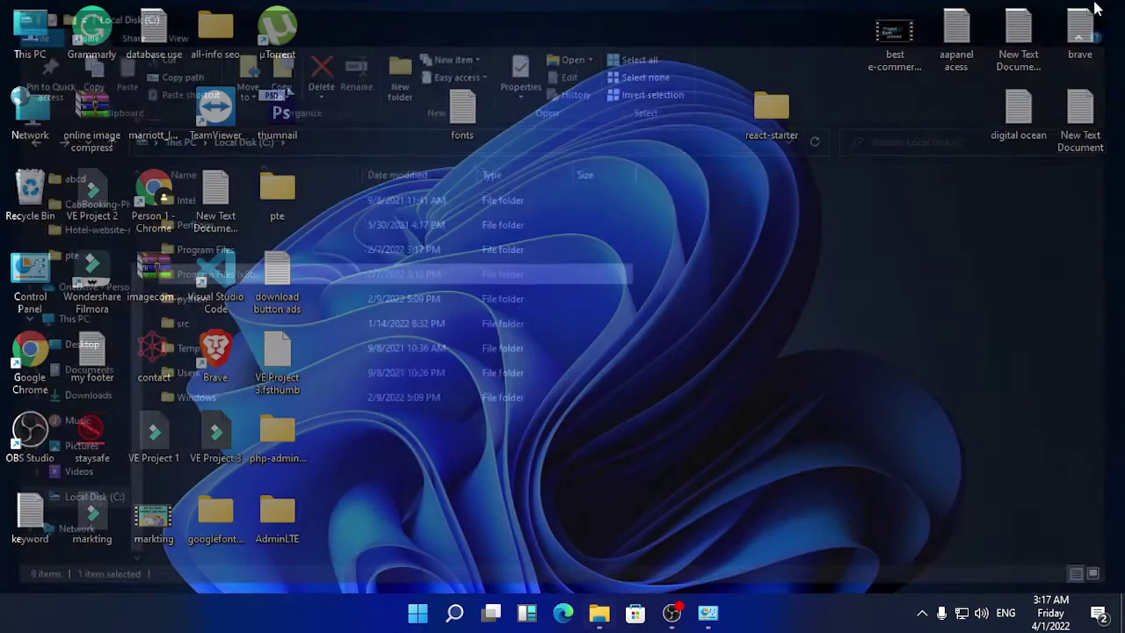
pyautogui.rightClick(508, 251)
pyautogui.click(548, 298)
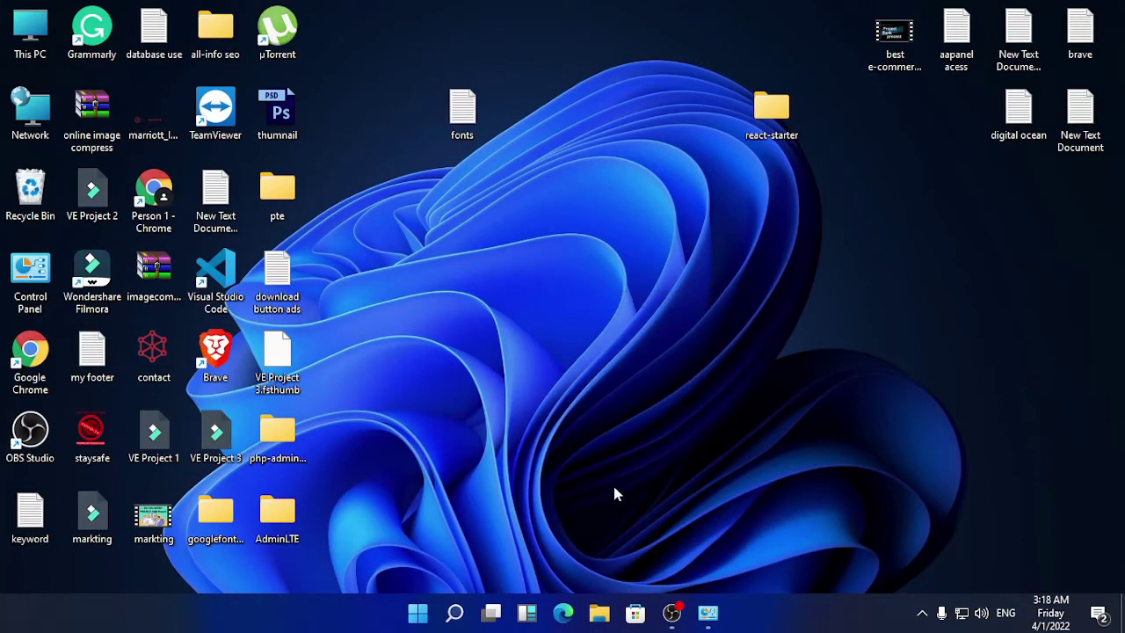
pyautogui.rightClick(520, 306)
pyautogui.click(563, 350)
pyautogui.rightClick(526, 310)
pyautogui.click(554, 350)
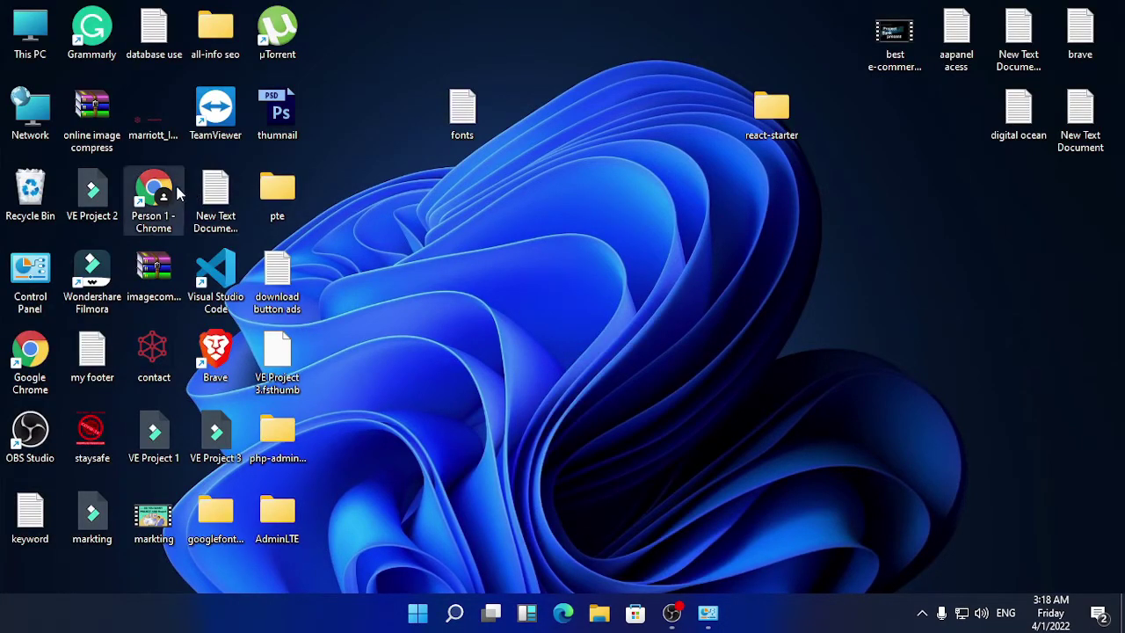
# Step: Switch to Chrome, search Google for "freeprojectscodes" and open the freeprojectscodes.com home page
pyautogui.doubleClick(173, 189)
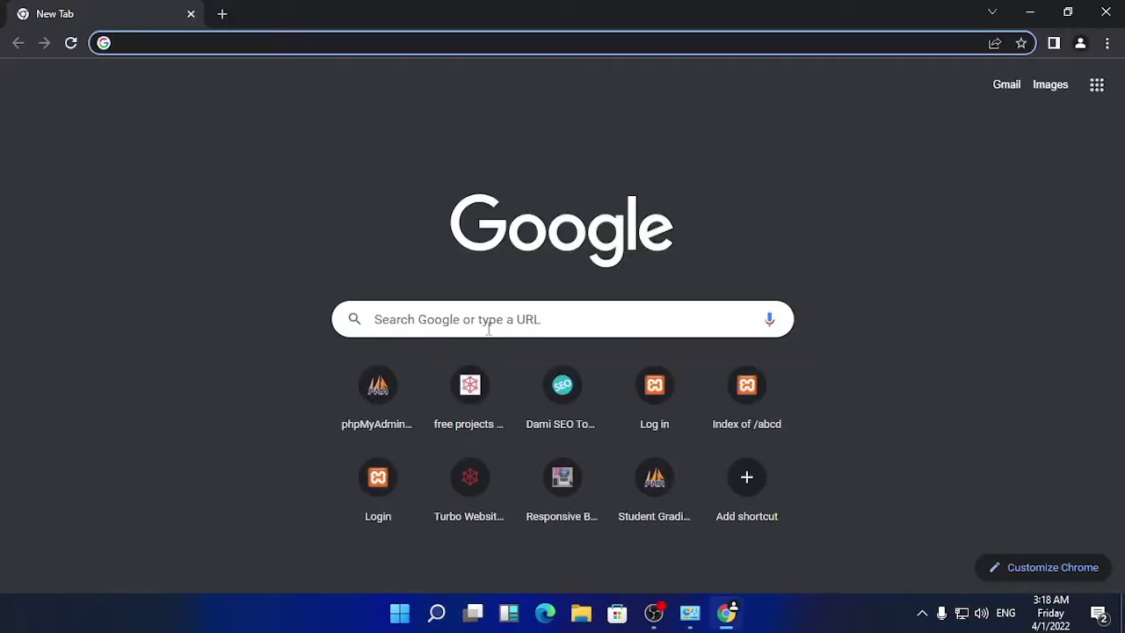
pyautogui.click(444, 321)
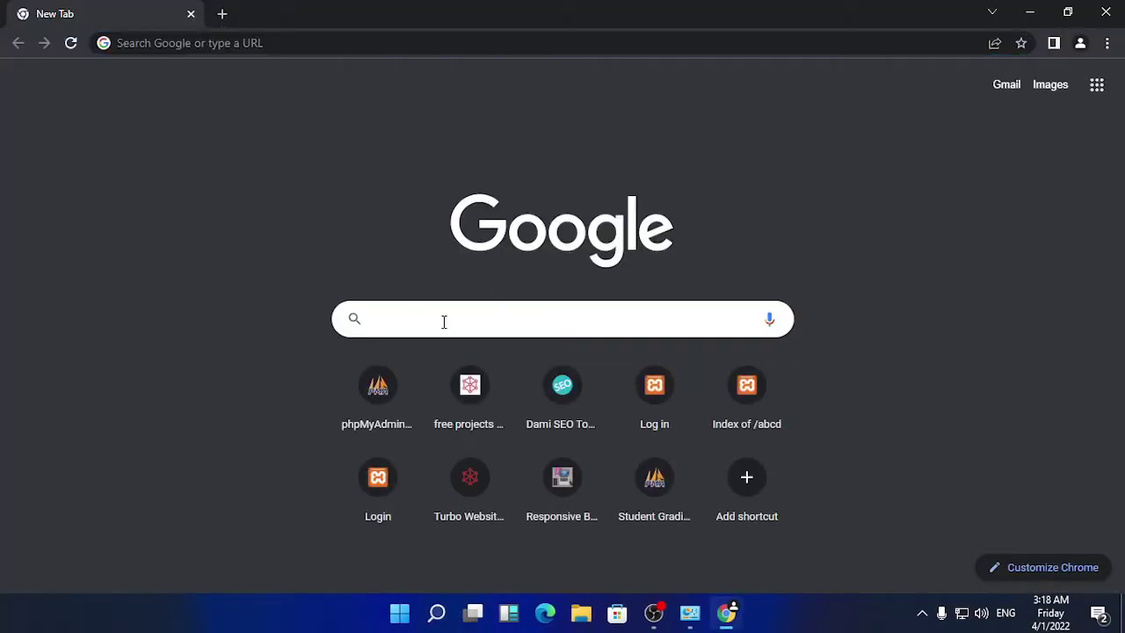
pyautogui.write('freepr')
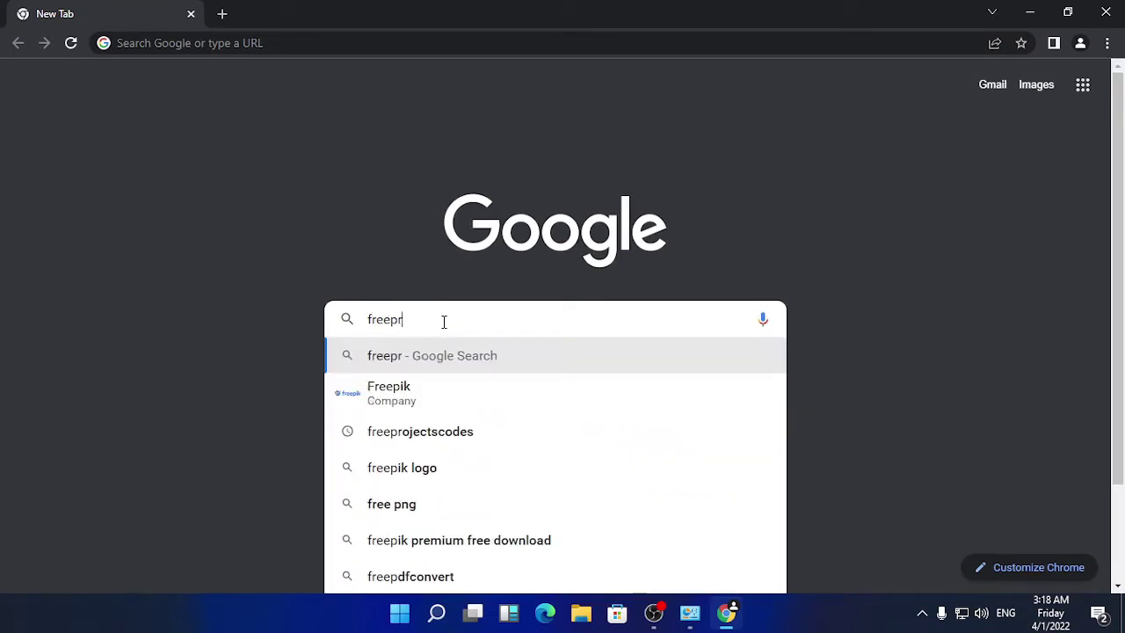
pyautogui.write('ojectscodes')
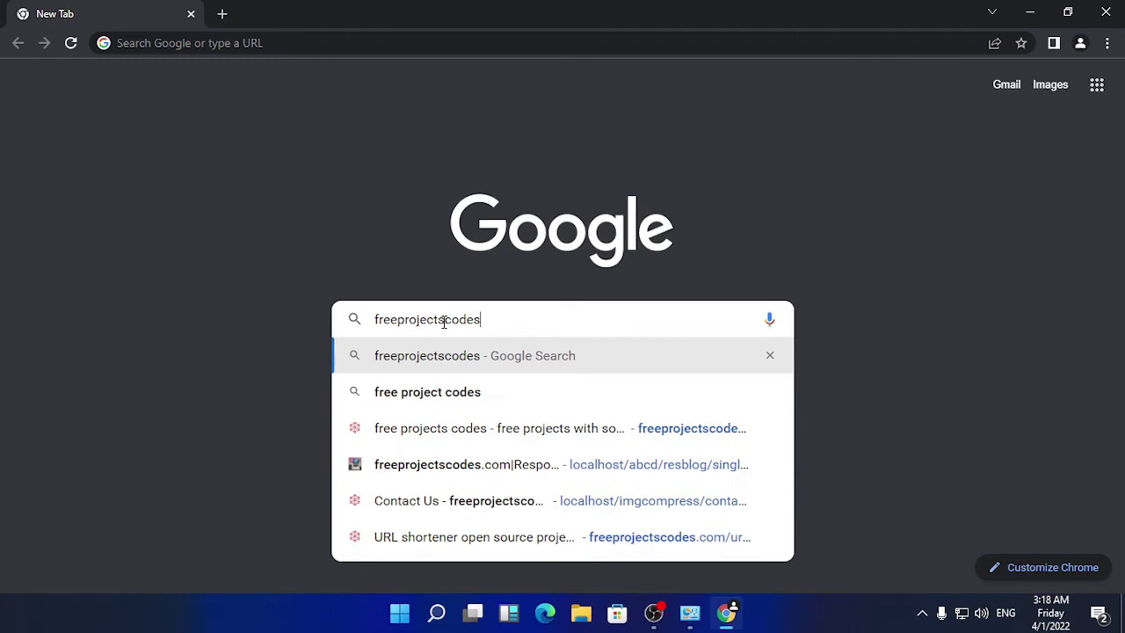
pyautogui.press('Return')
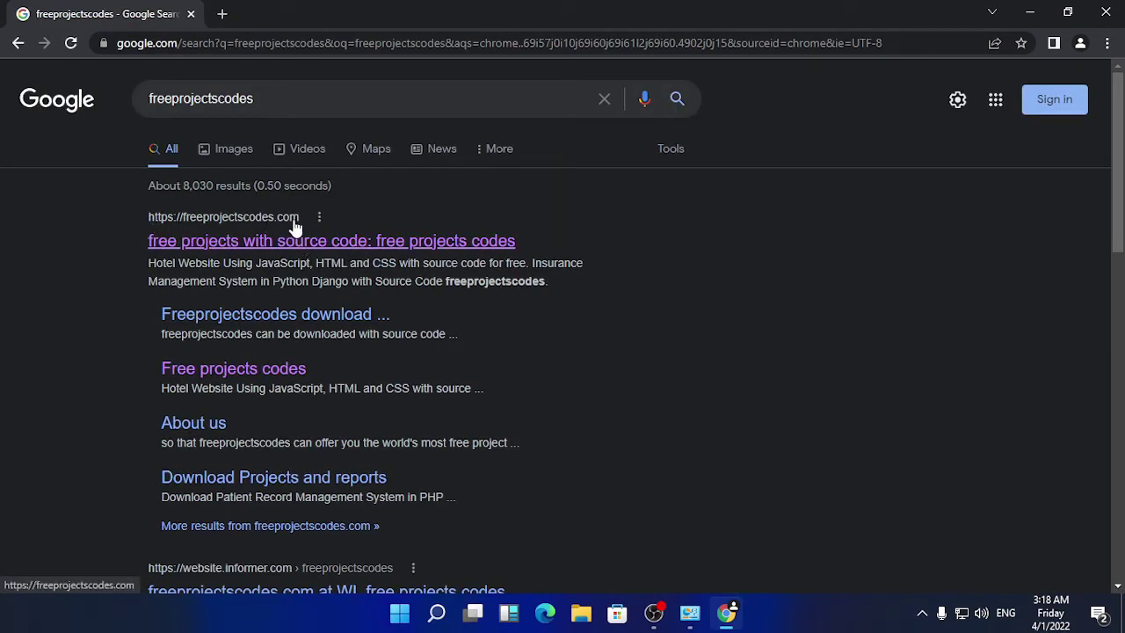
pyautogui.click(301, 246)
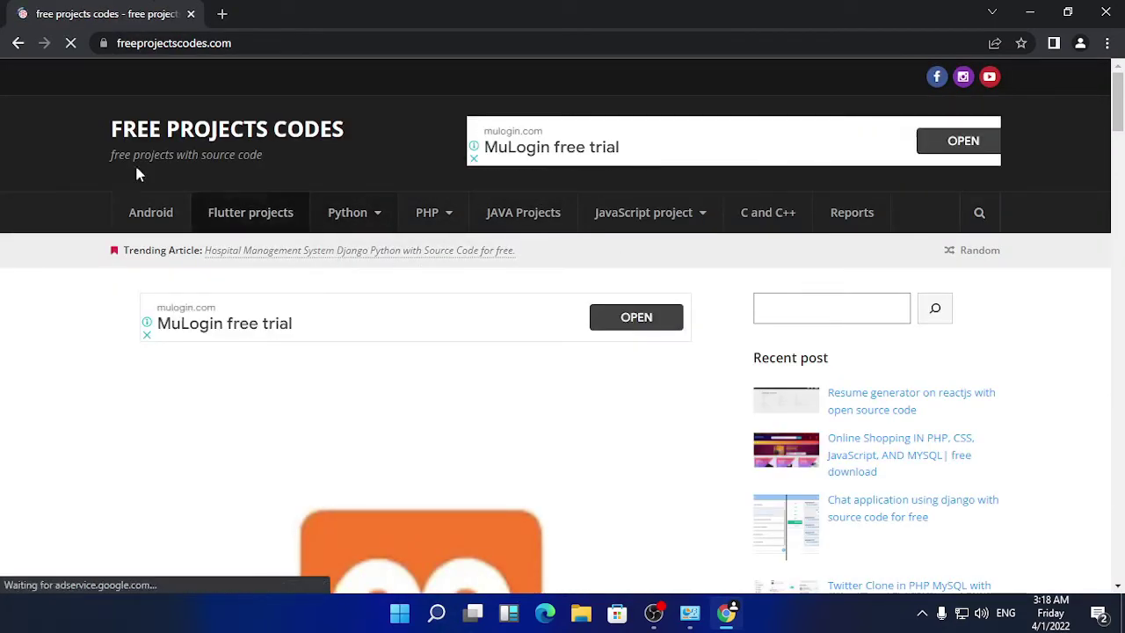
# Step: Search the freeprojectscodes.com site for "xammp"
pyautogui.click(839, 303)
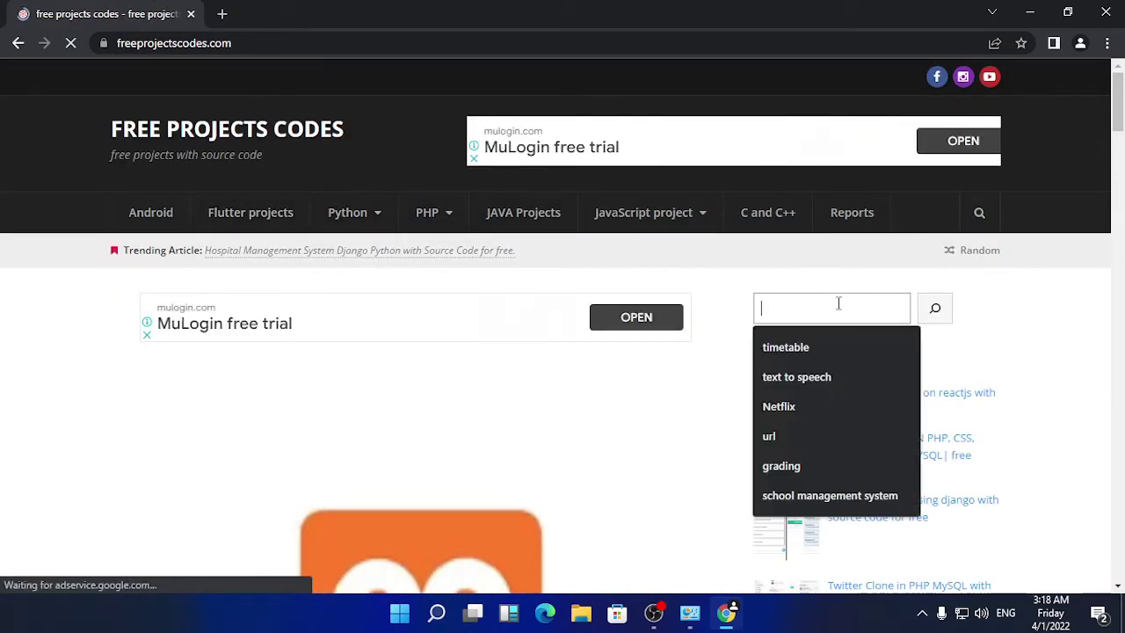
pyautogui.click(979, 214)
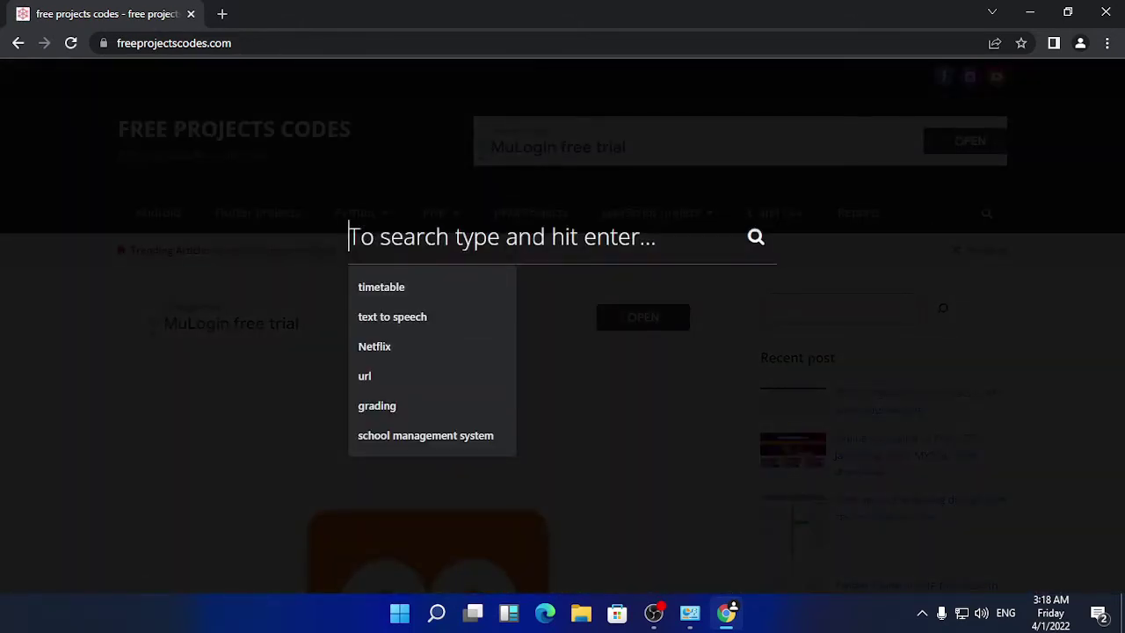
pyautogui.write('xa')
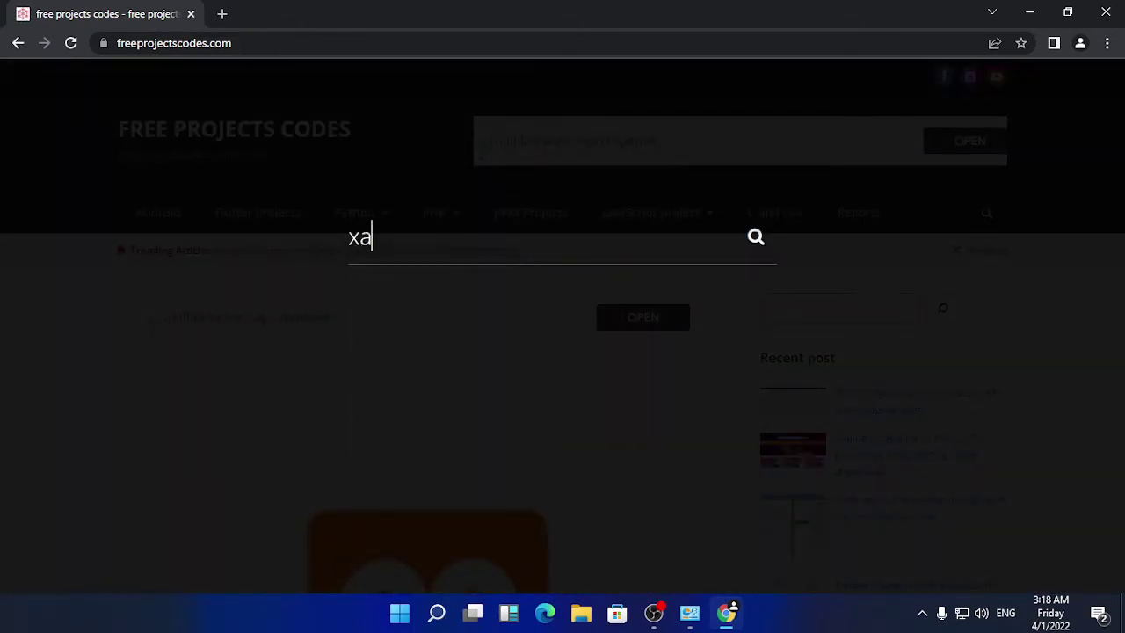
pyautogui.write('mmp')
pyautogui.press('Return')
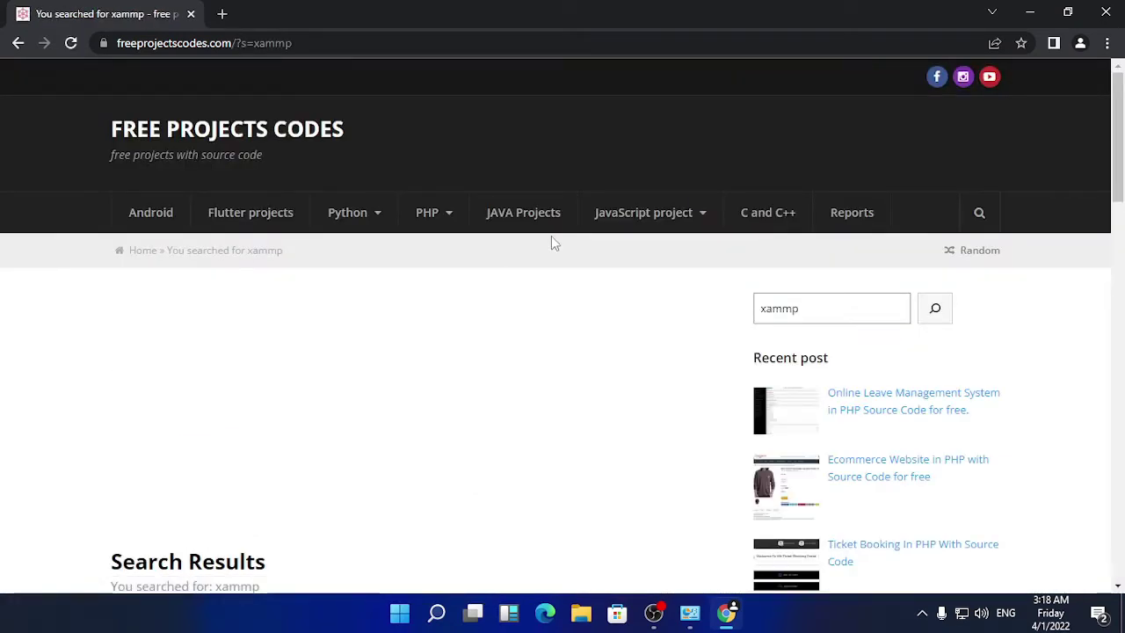
# Step: Open the "Download Xampp for all projects" article from the search results and dismiss the advertisement
pyautogui.scroll(-4, 444, 248)
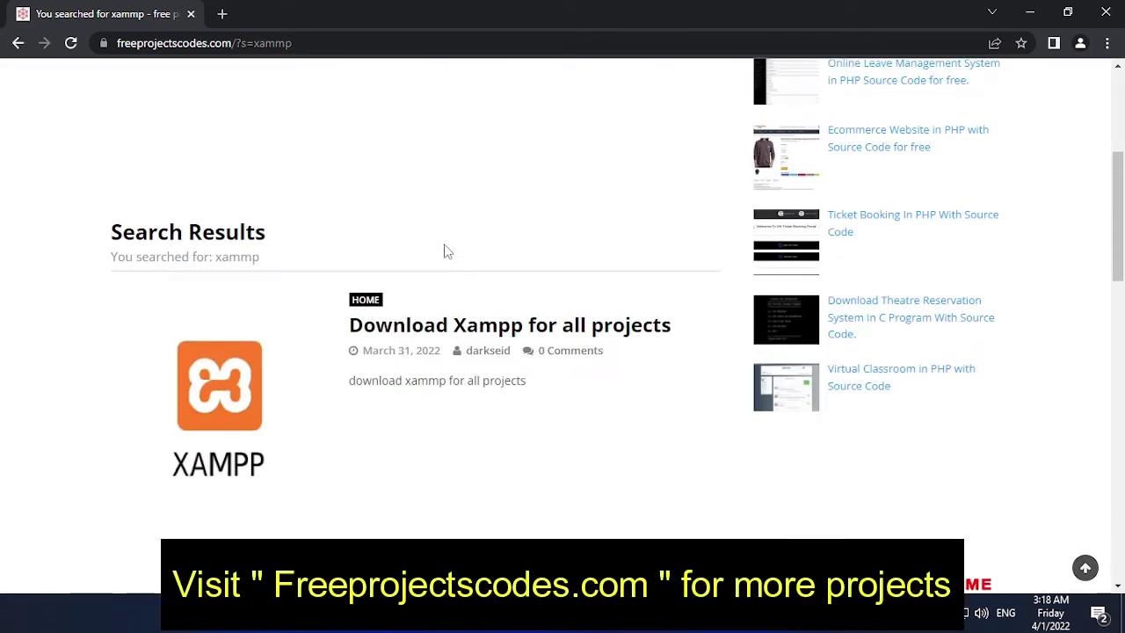
pyautogui.scroll(-3, 445, 251)
pyautogui.scroll(3, 339, 213)
pyautogui.scroll(-1, 452, 296)
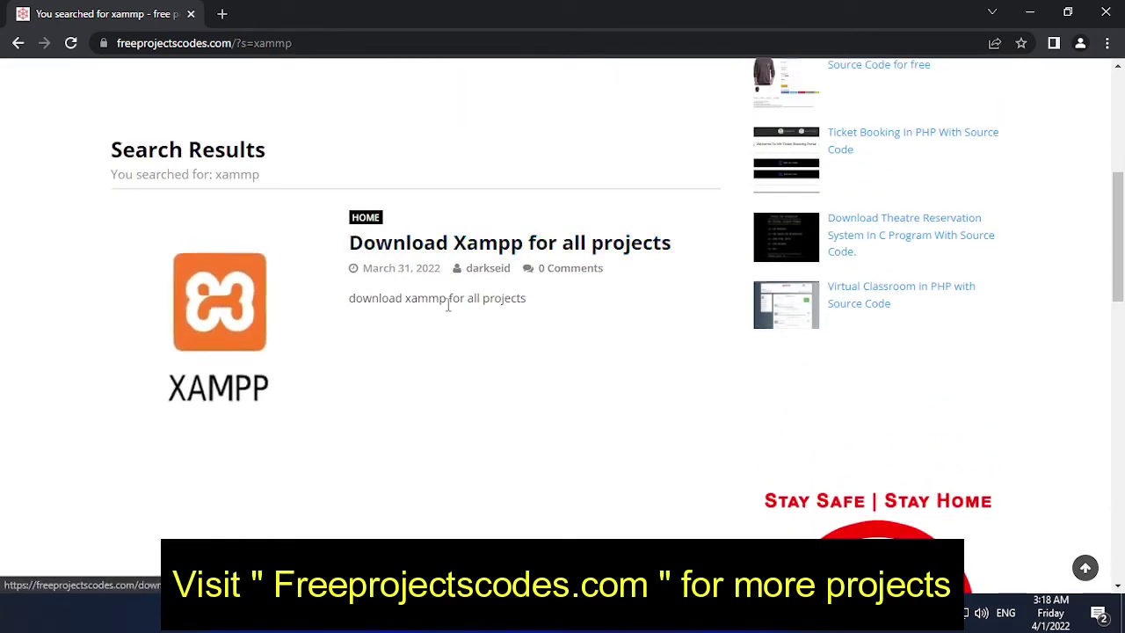
pyautogui.scroll(-1, 449, 308)
pyautogui.scroll(4, 369, 308)
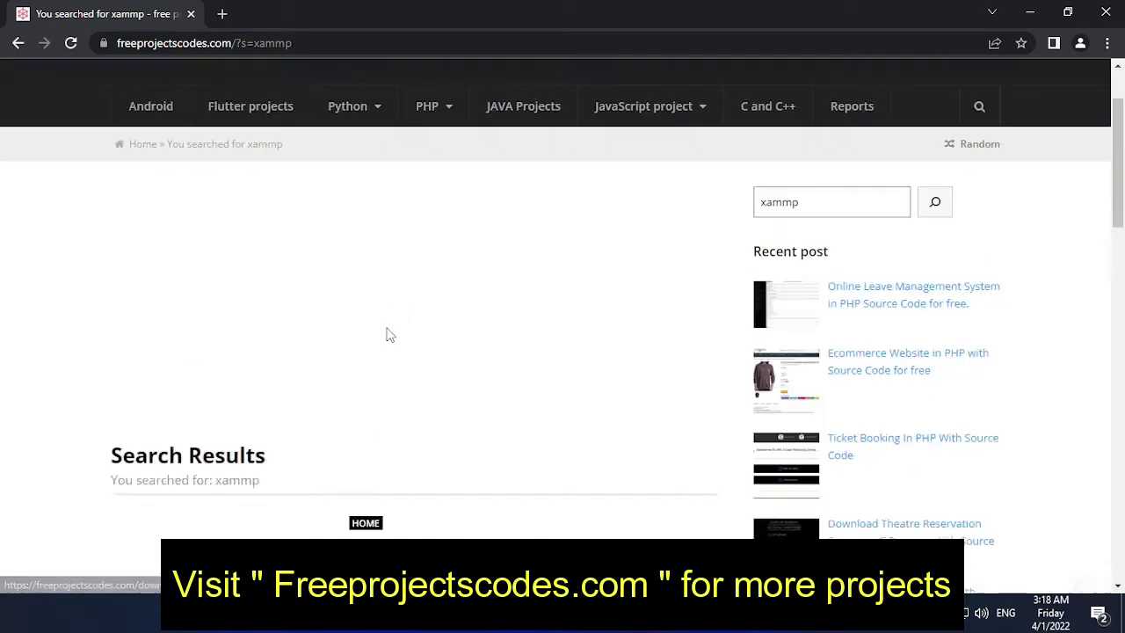
pyautogui.scroll(-3, 387, 334)
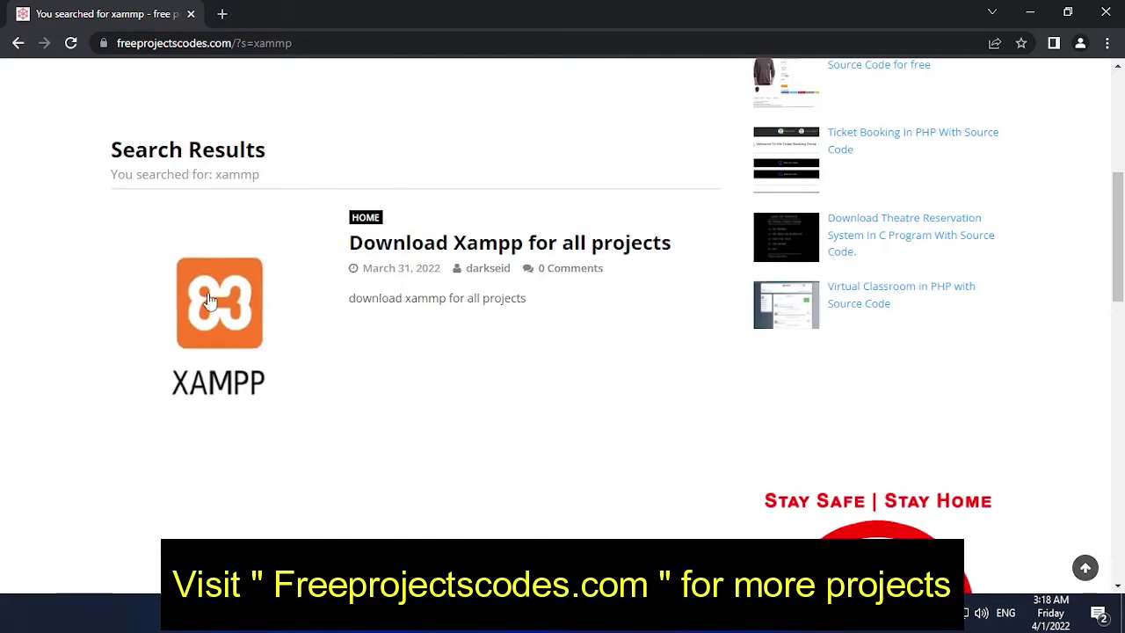
pyautogui.click(502, 249)
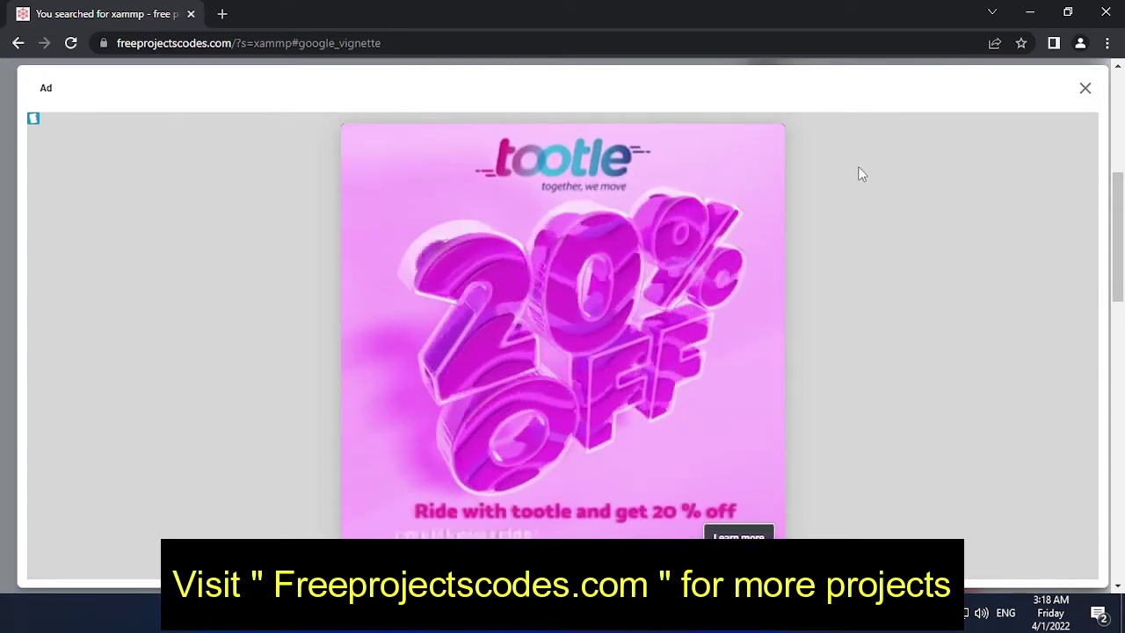
pyautogui.click(1086, 89)
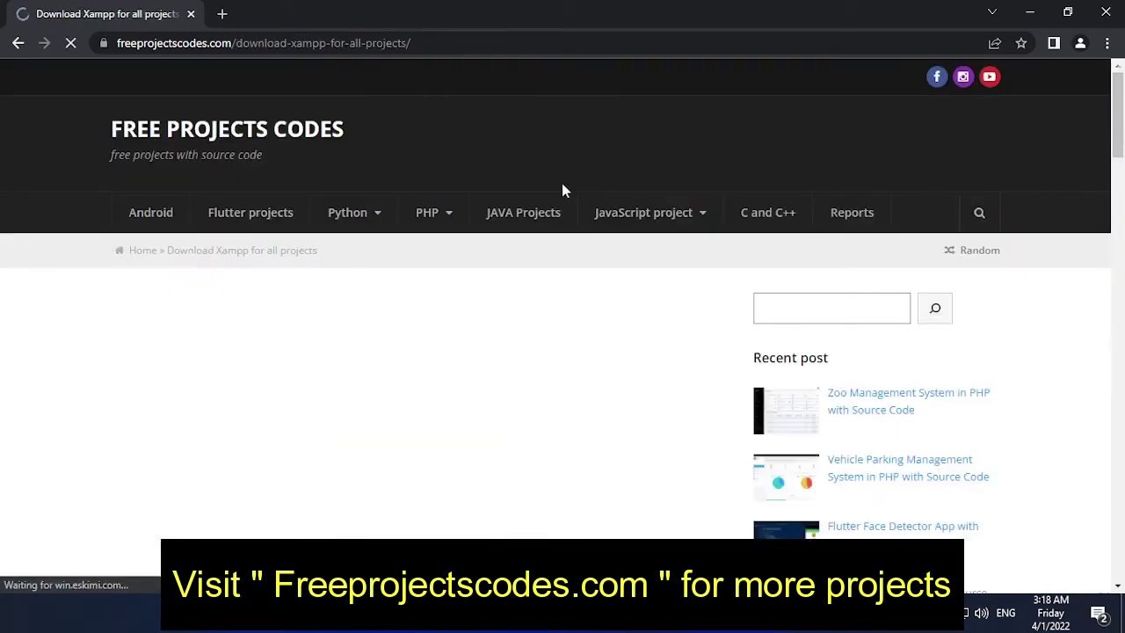
# Step: Follow the article's "Xammp Download version 5.6.3" link and download xampp-win32-5.6.30-0-VC11-installer.exe from MEGA
pyautogui.scroll(-7, 571, 244)
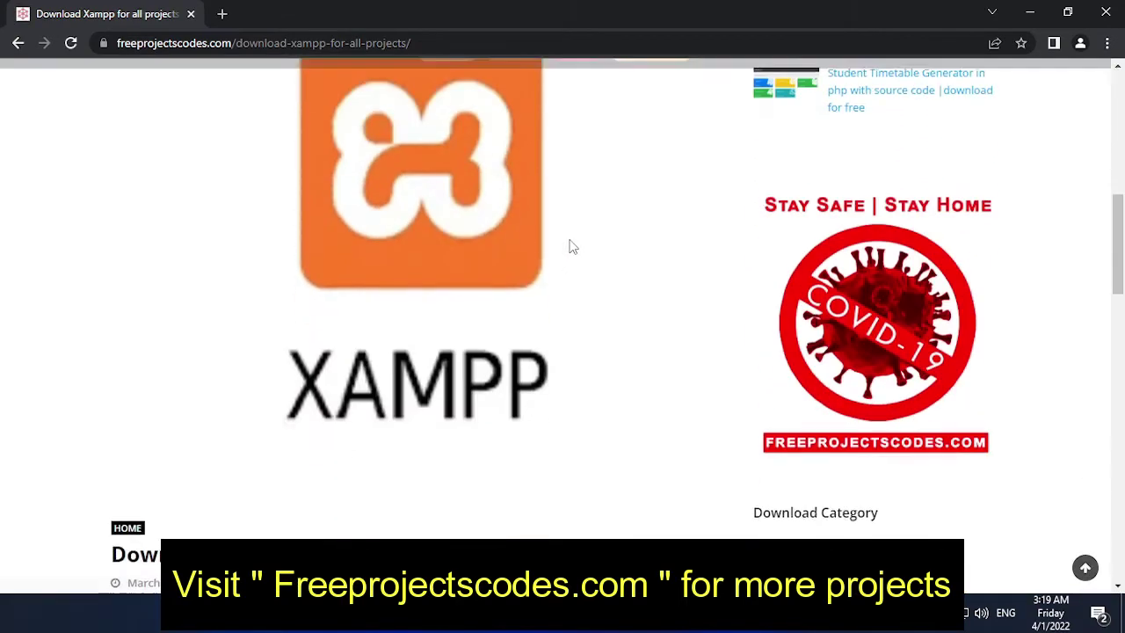
pyautogui.scroll(-6, 571, 247)
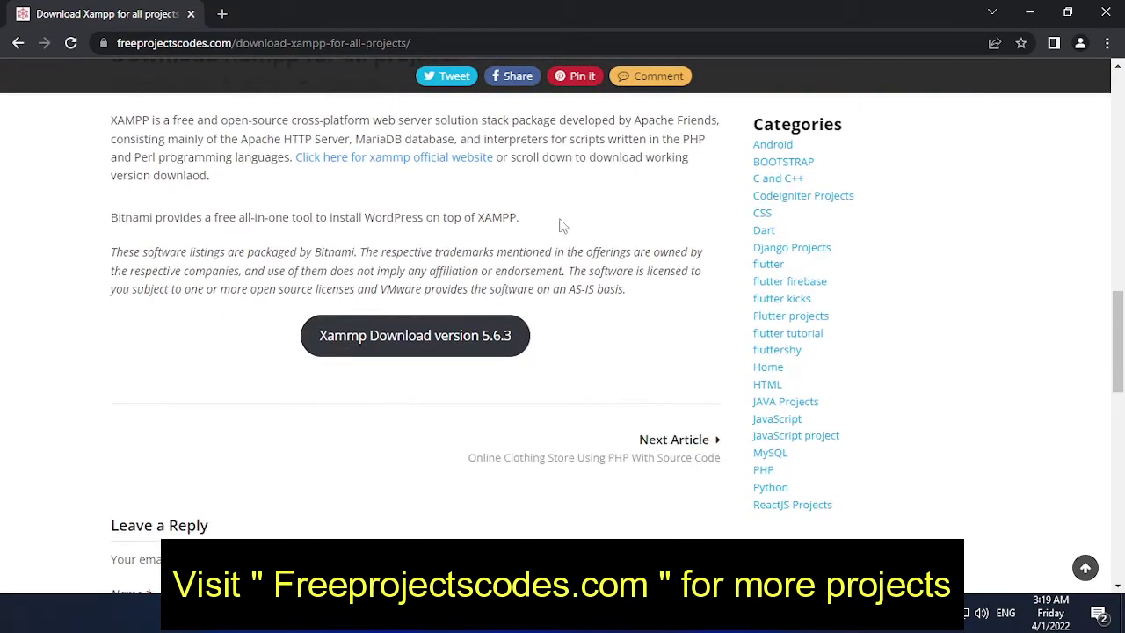
pyautogui.click(402, 337)
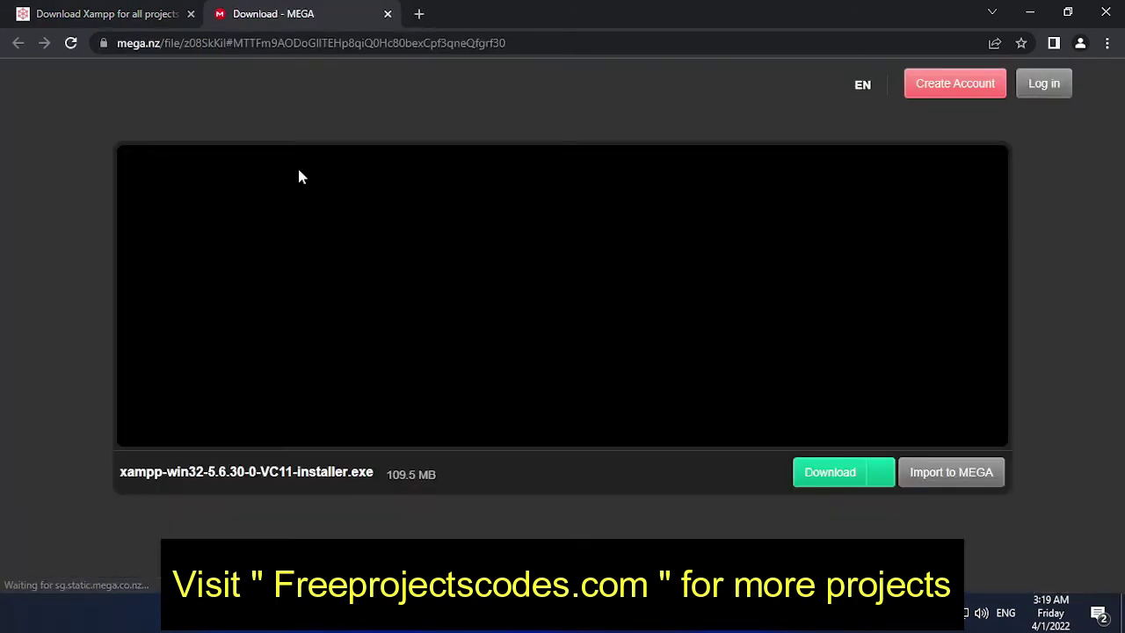
pyautogui.click(831, 478)
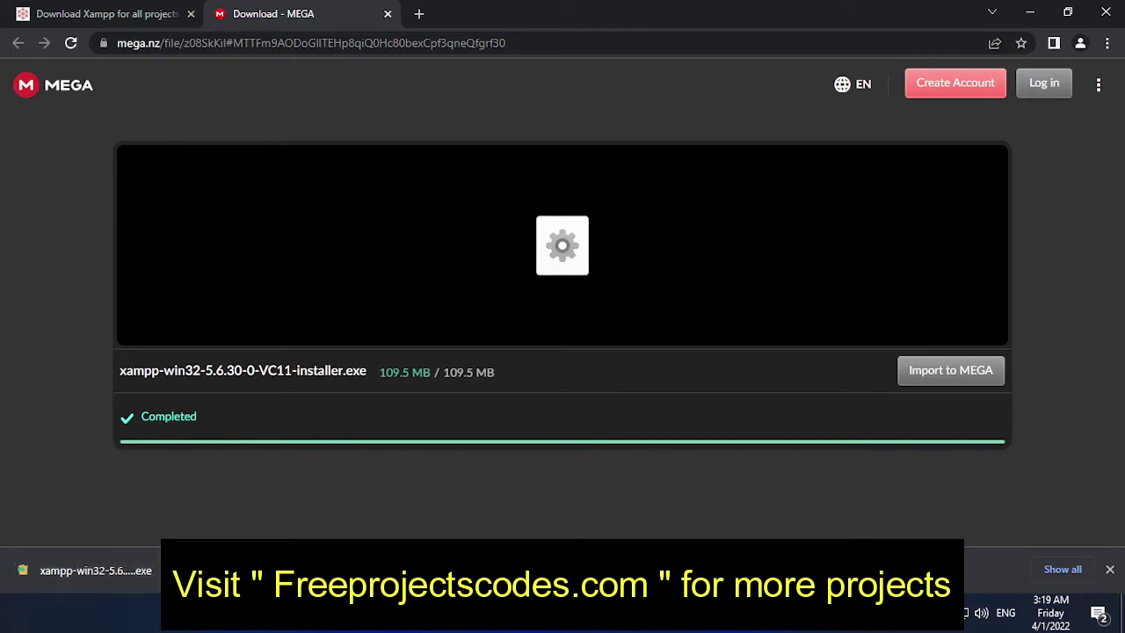
# Step: Show the downloaded XAMPP installer in its folder, run it as administrator and accept the User Account Control warning
pyautogui.click(172, 570)
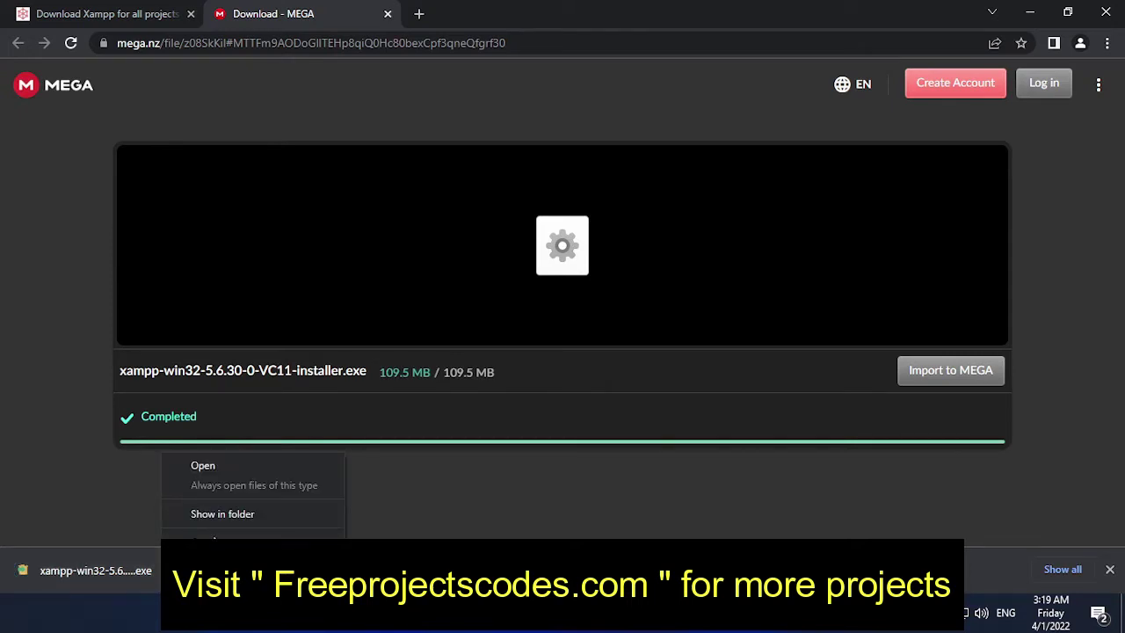
pyautogui.click(227, 515)
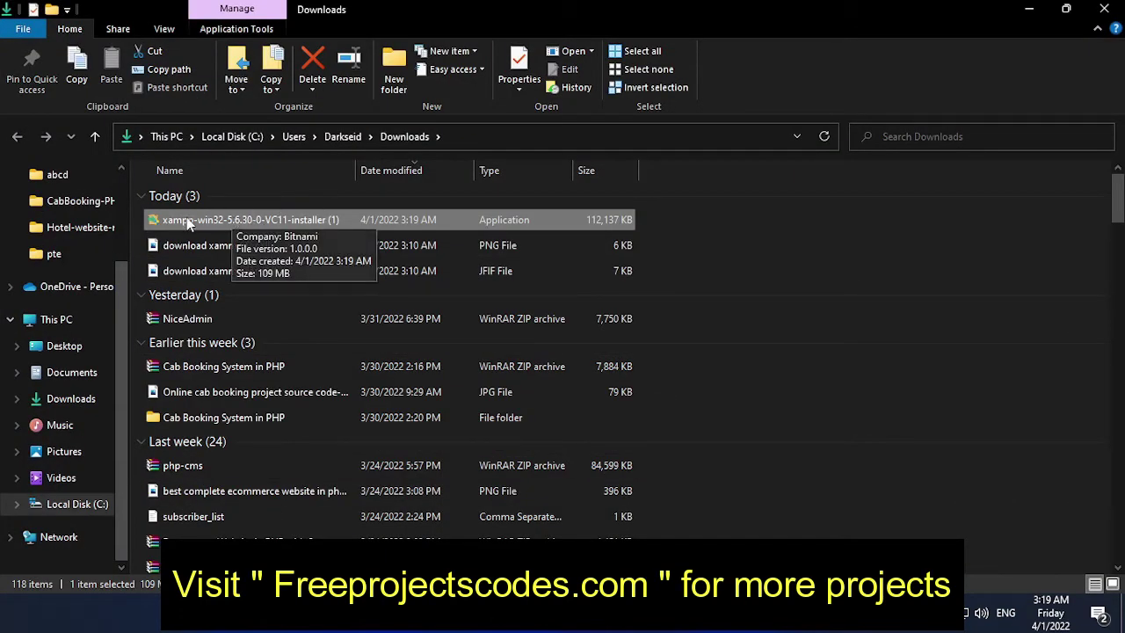
pyautogui.rightClick(275, 217)
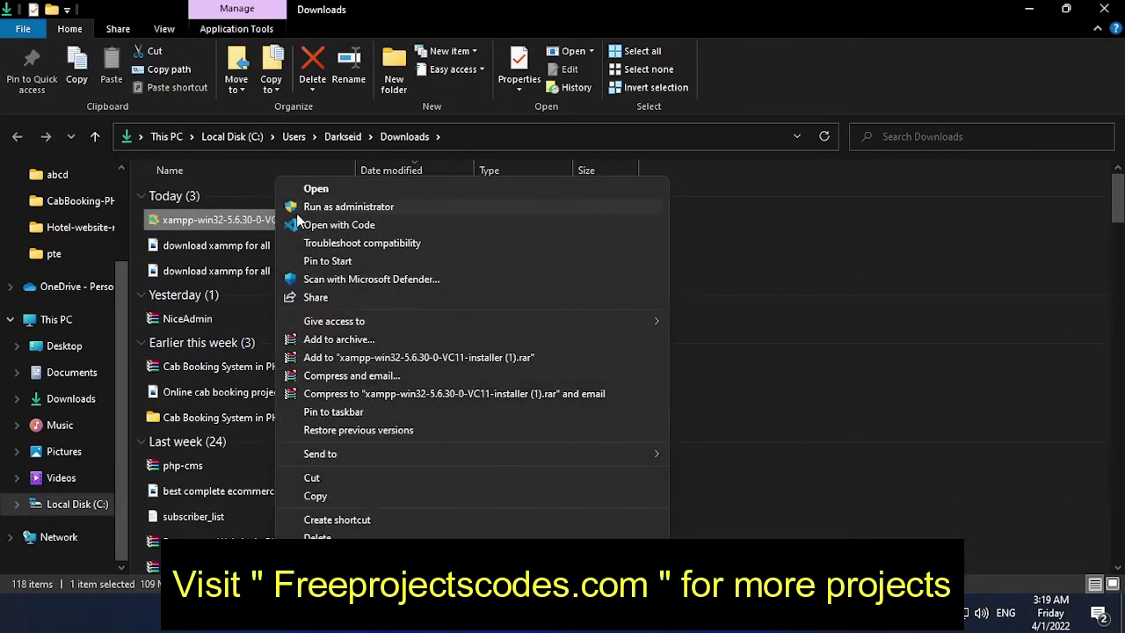
pyautogui.click(317, 208)
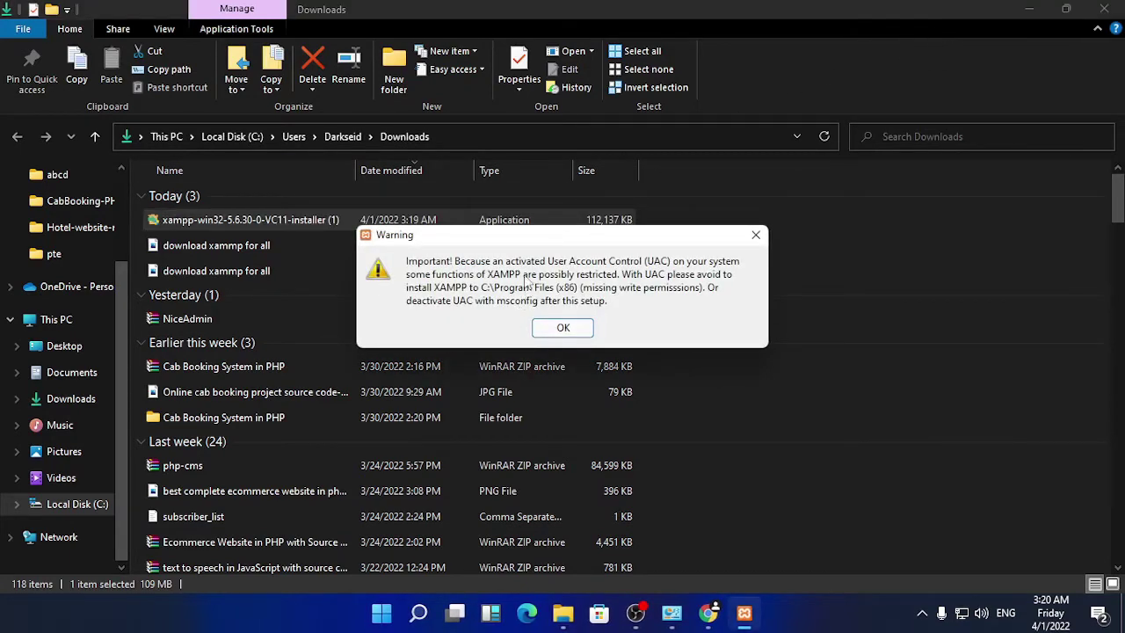
pyautogui.click(563, 327)
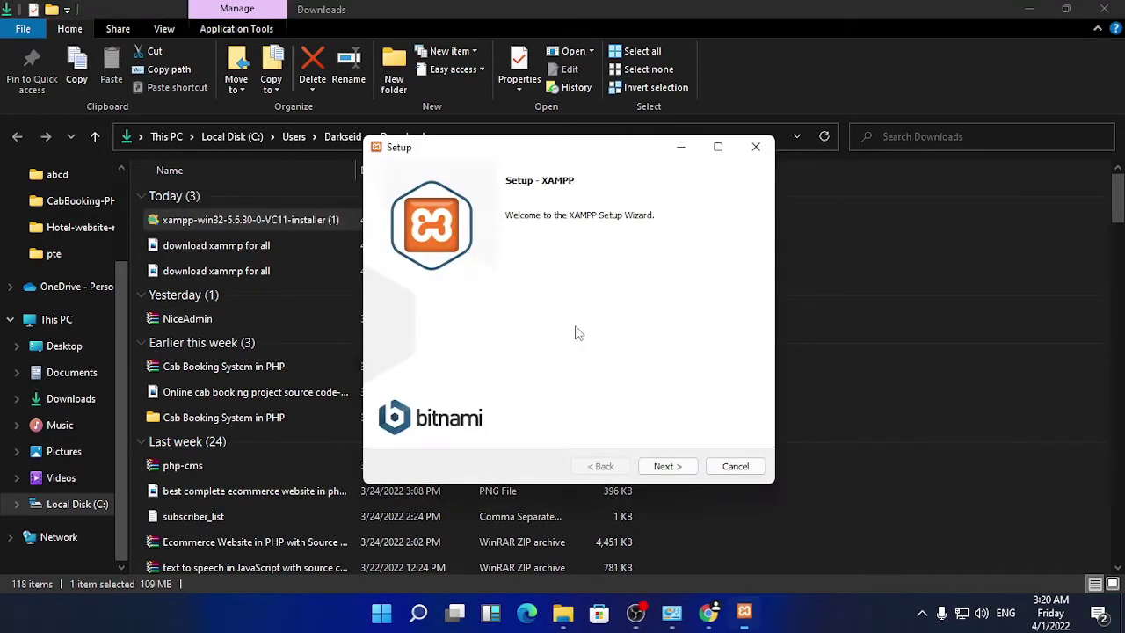
# Step: Proceed through the XAMPP setup with all components selected, C:\xampp as the installation folder and the Bitnami information option enabled
pyautogui.click(668, 467)
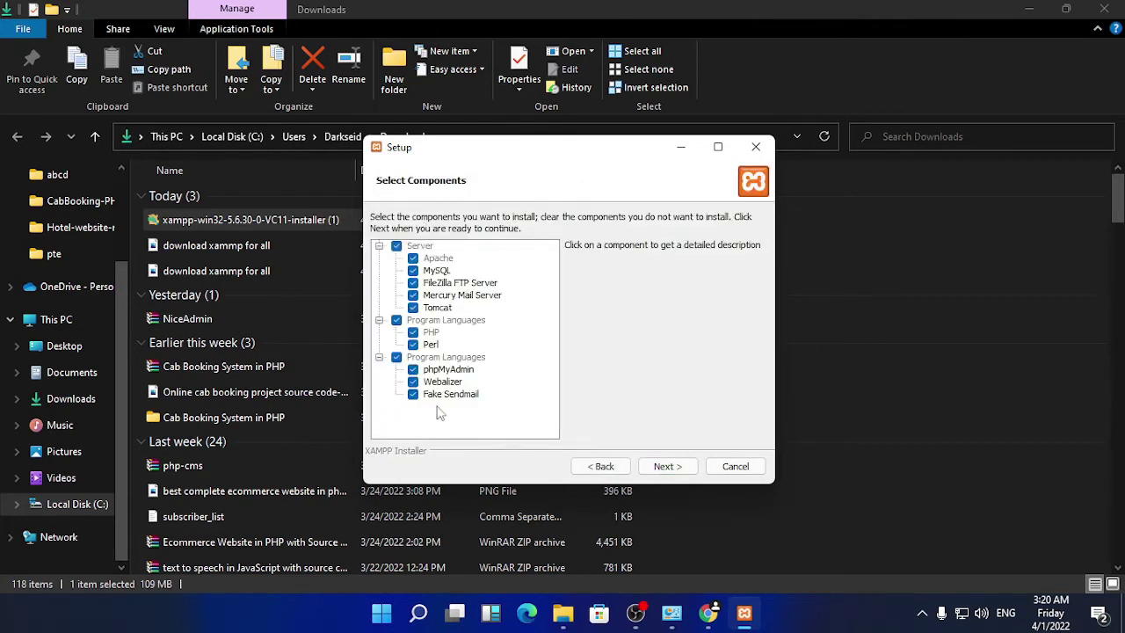
pyautogui.click(668, 465)
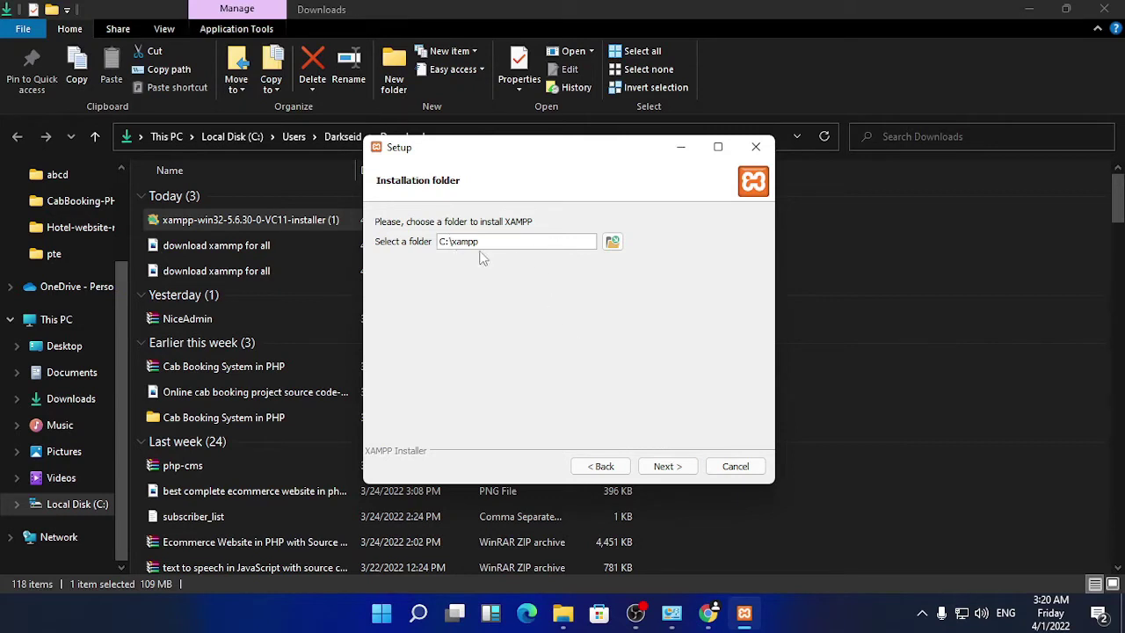
pyautogui.click(678, 467)
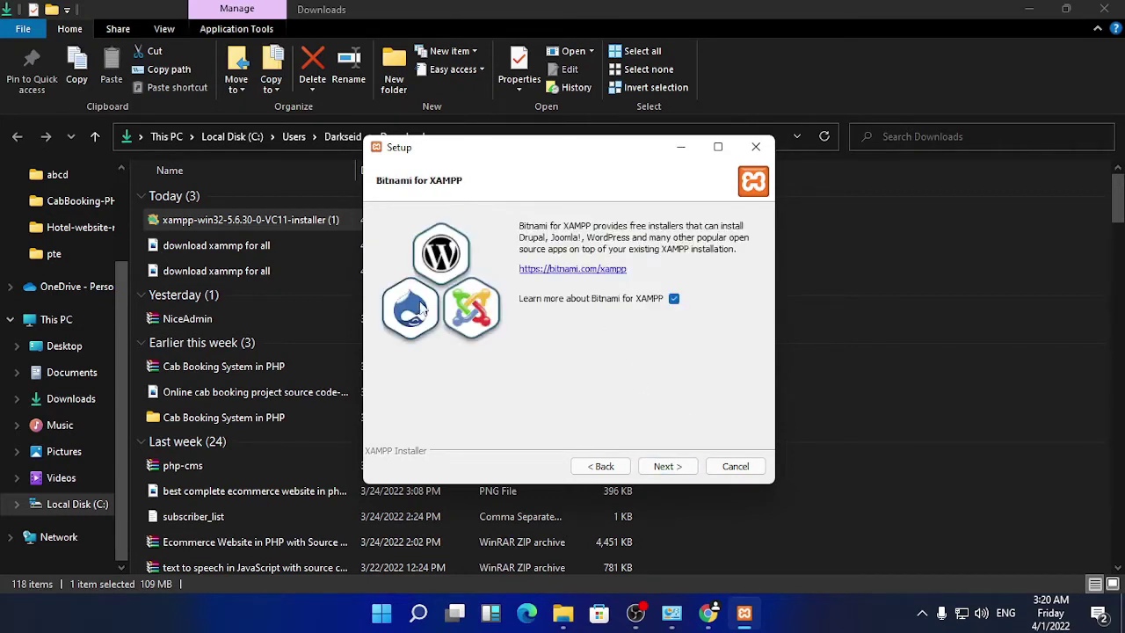
pyautogui.click(661, 458)
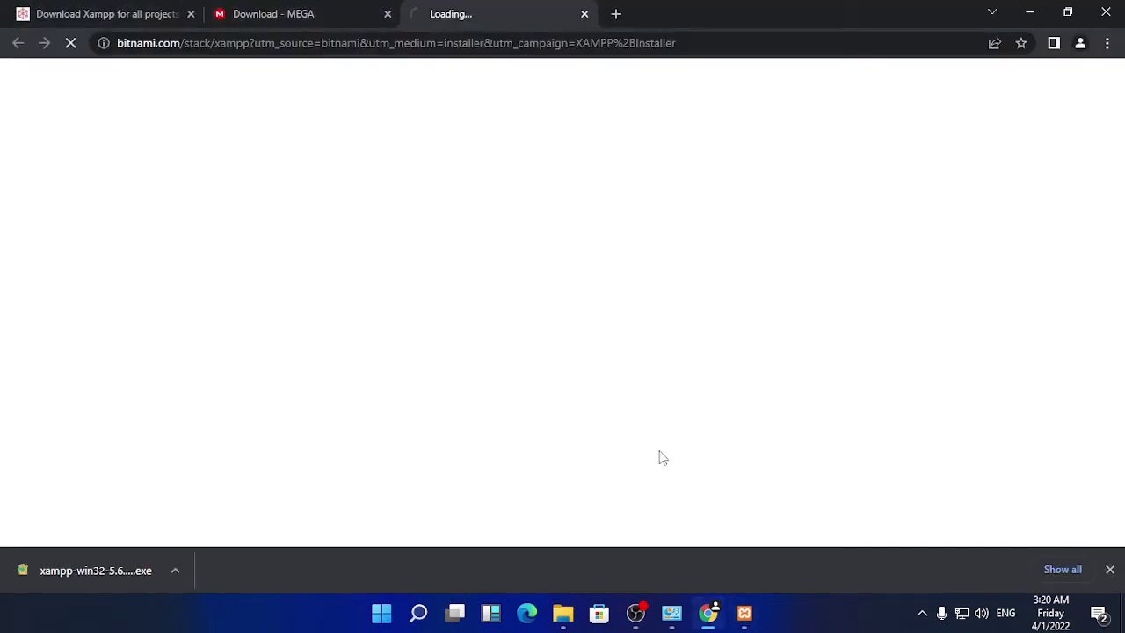
# Step: Close the Bitnami page in Chrome, return to the XAMPP Setup window and start the installation
pyautogui.click(583, 14)
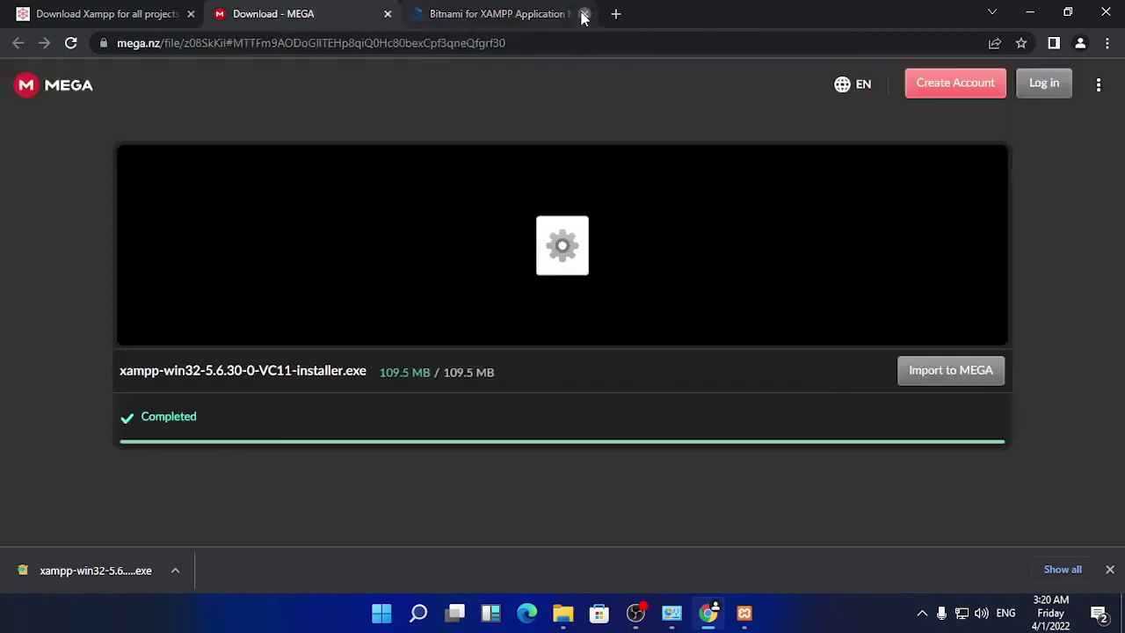
pyautogui.click(744, 613)
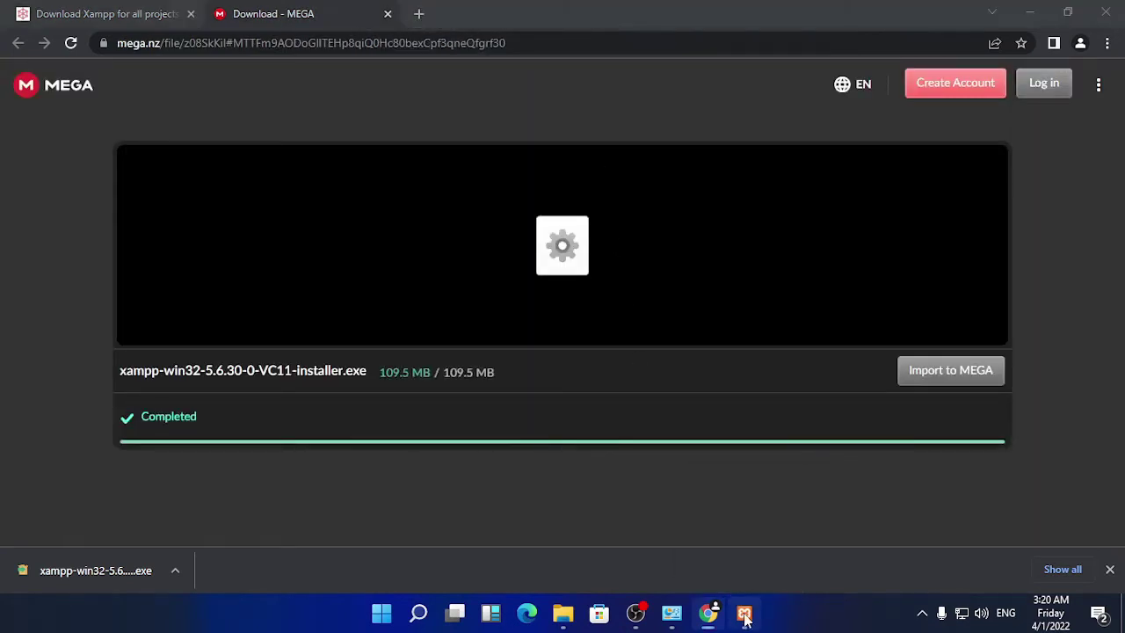
pyautogui.click(666, 466)
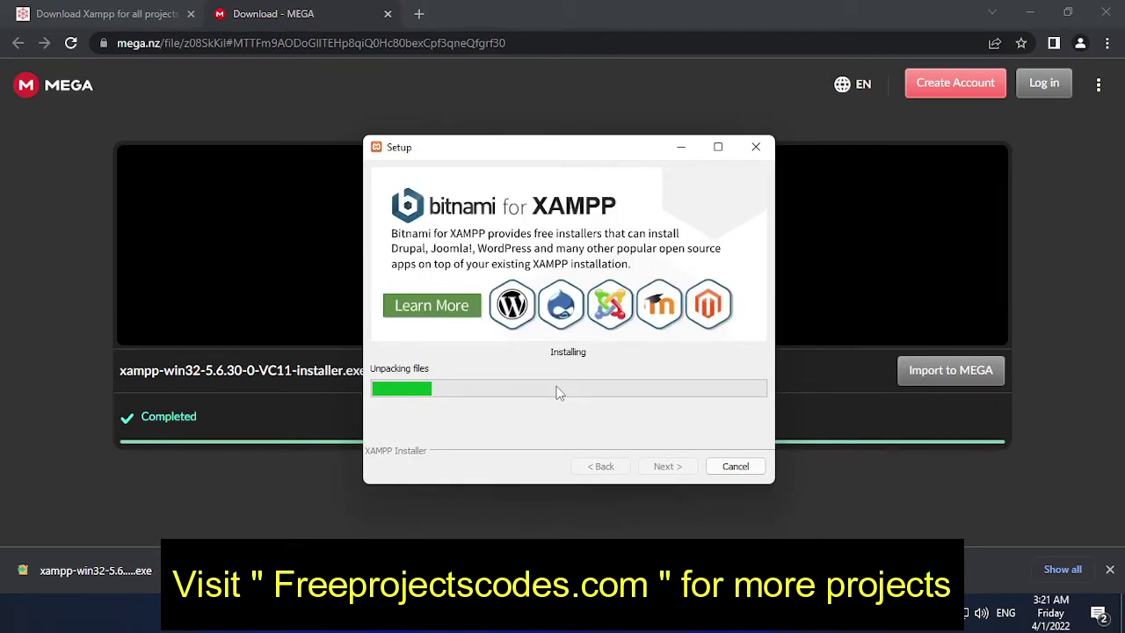
# Step: Return to the freeprojectscodes.com page in Chrome and search the site for "school management system"
pyautogui.click(342, 160)
pyautogui.click(147, 10)
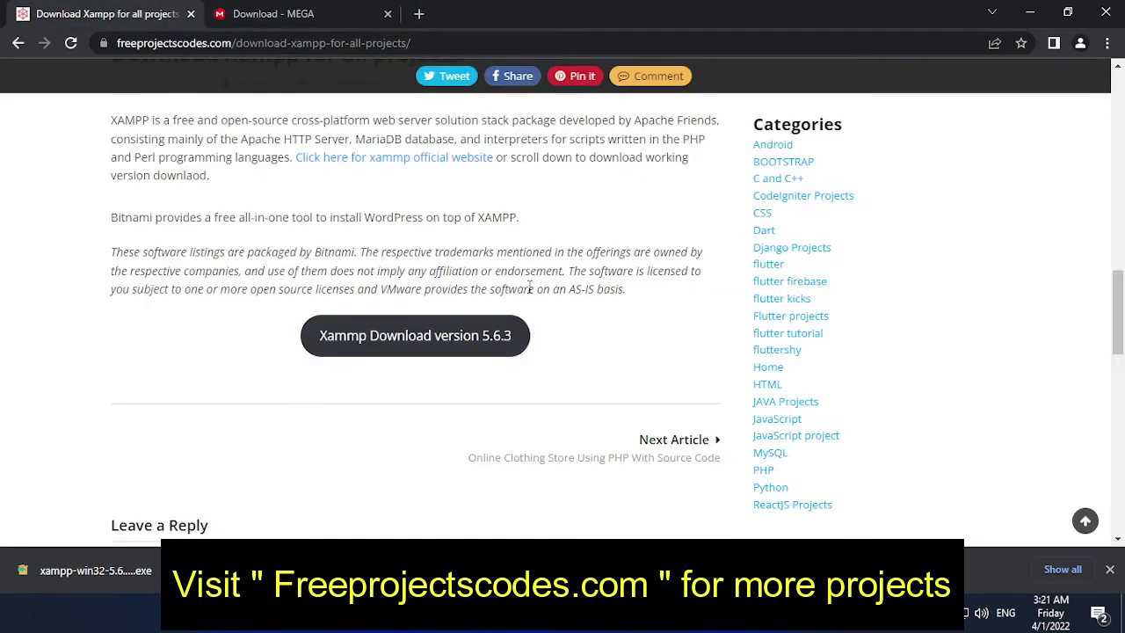
pyautogui.scroll(15, 530, 288)
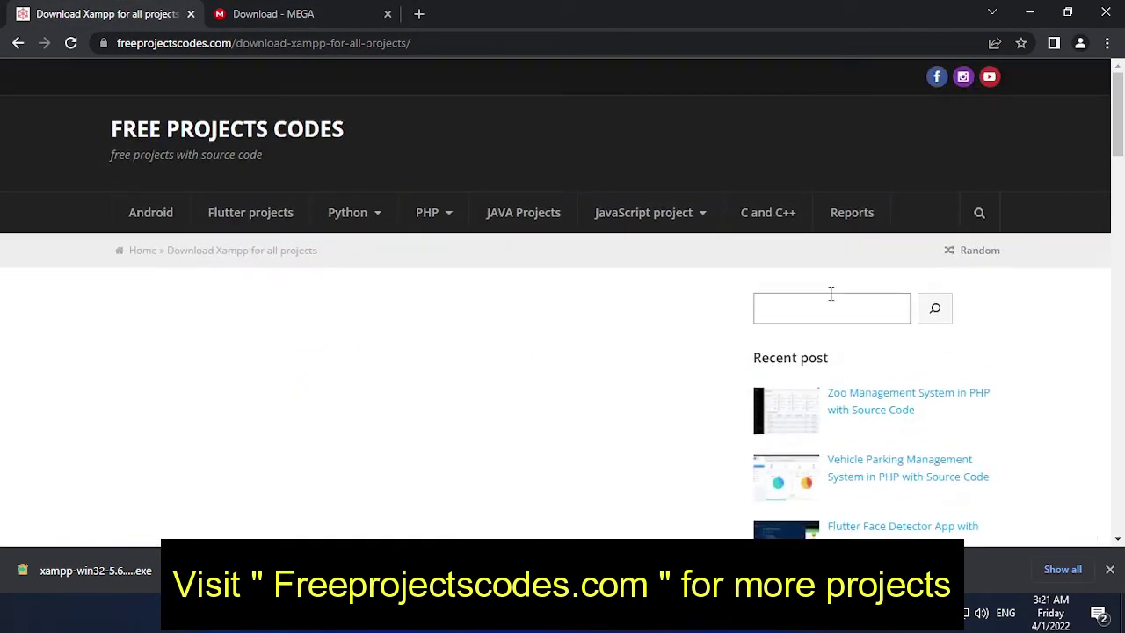
pyautogui.click(980, 212)
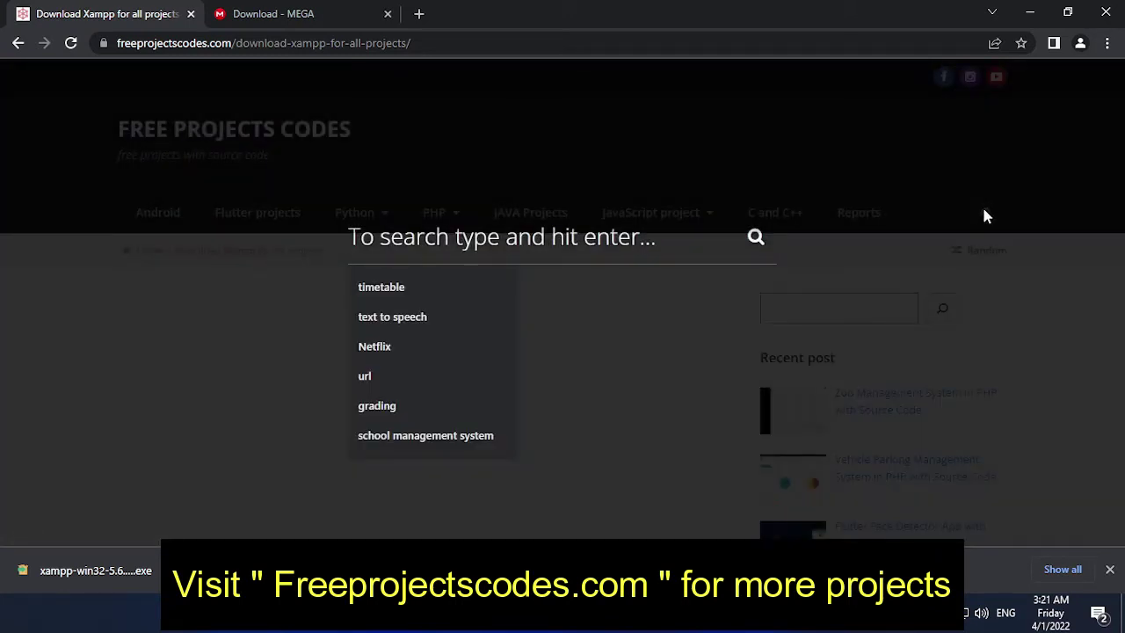
pyautogui.write('school')
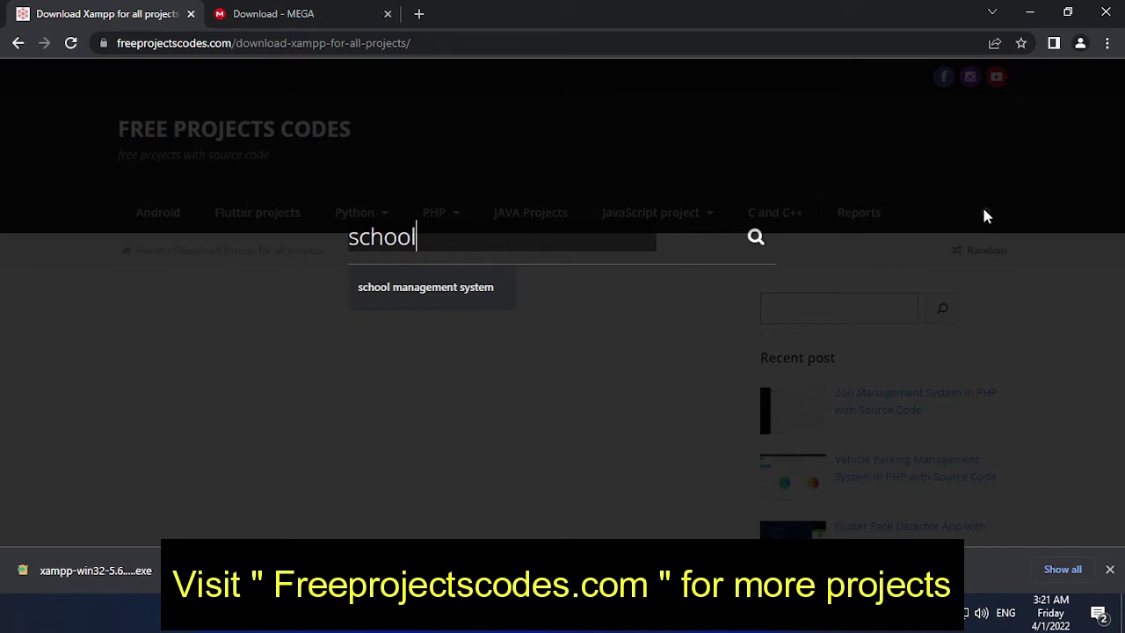
pyautogui.write(' management system')
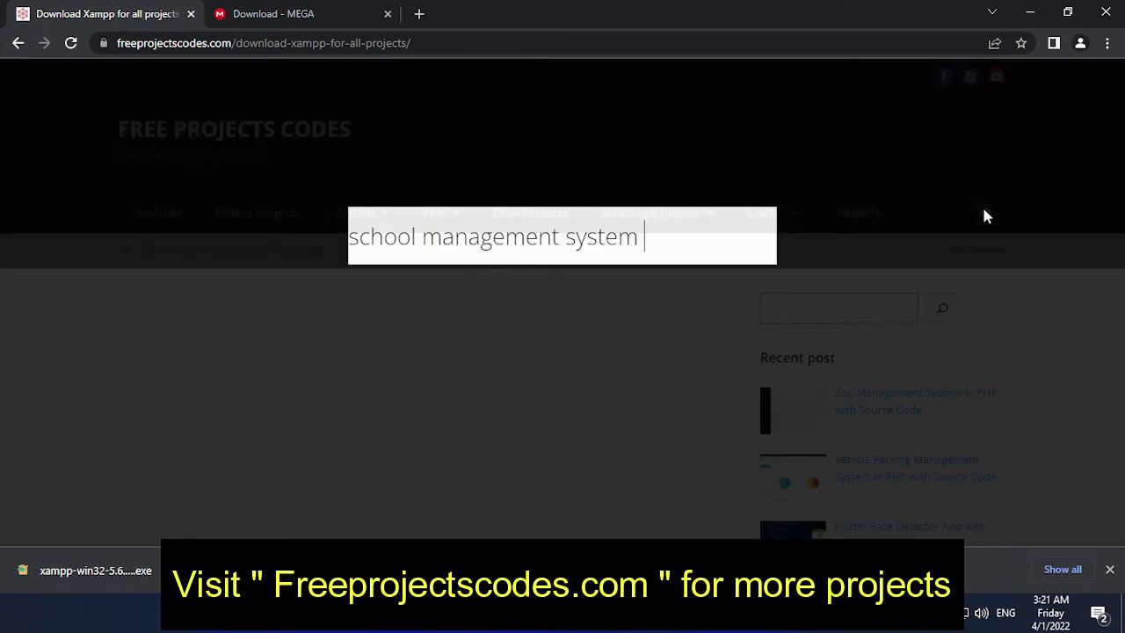
pyautogui.click(640, 237)
pyautogui.press('Return')
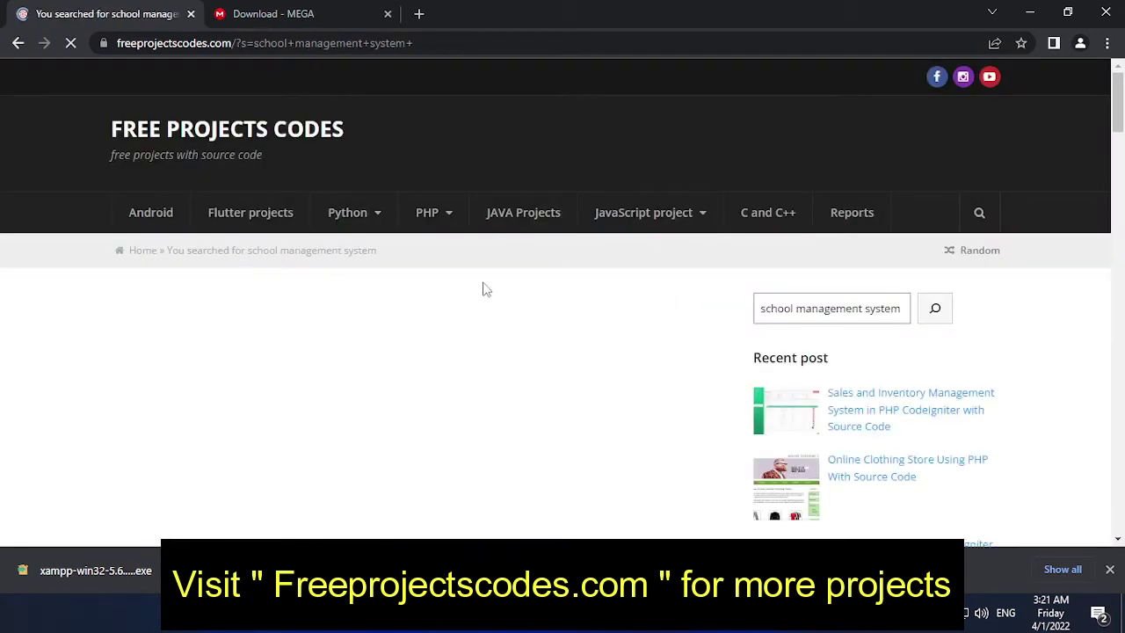
# Step: Browse the search results and open the "School Management System in PHP CodeIgniter with Source Code" article
pyautogui.scroll(-3, 458, 302)
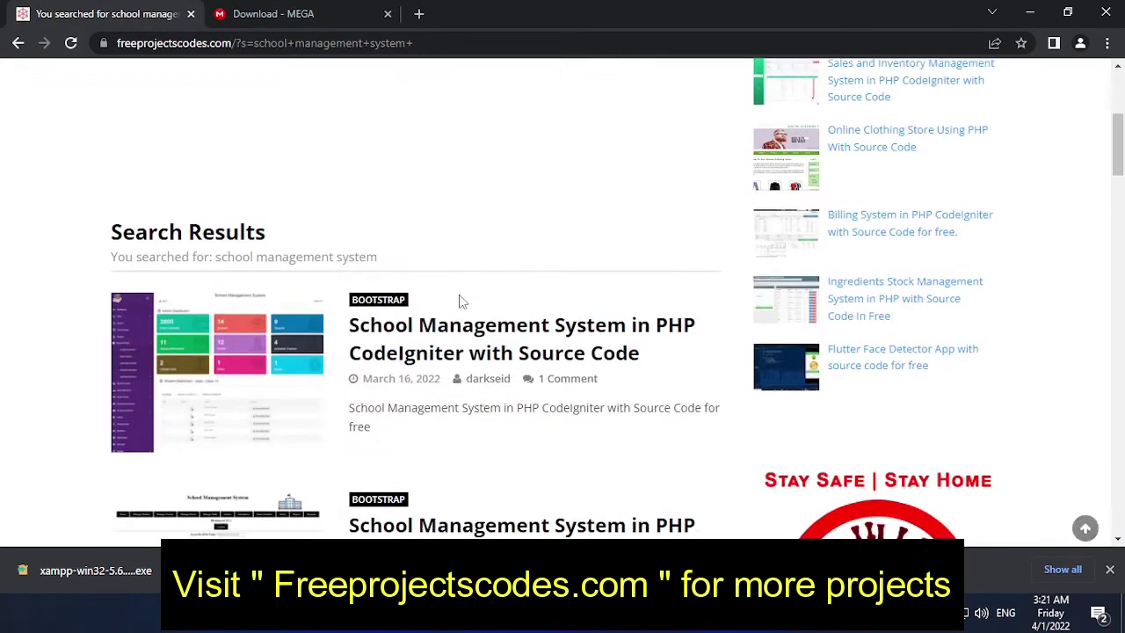
pyautogui.scroll(3, 458, 302)
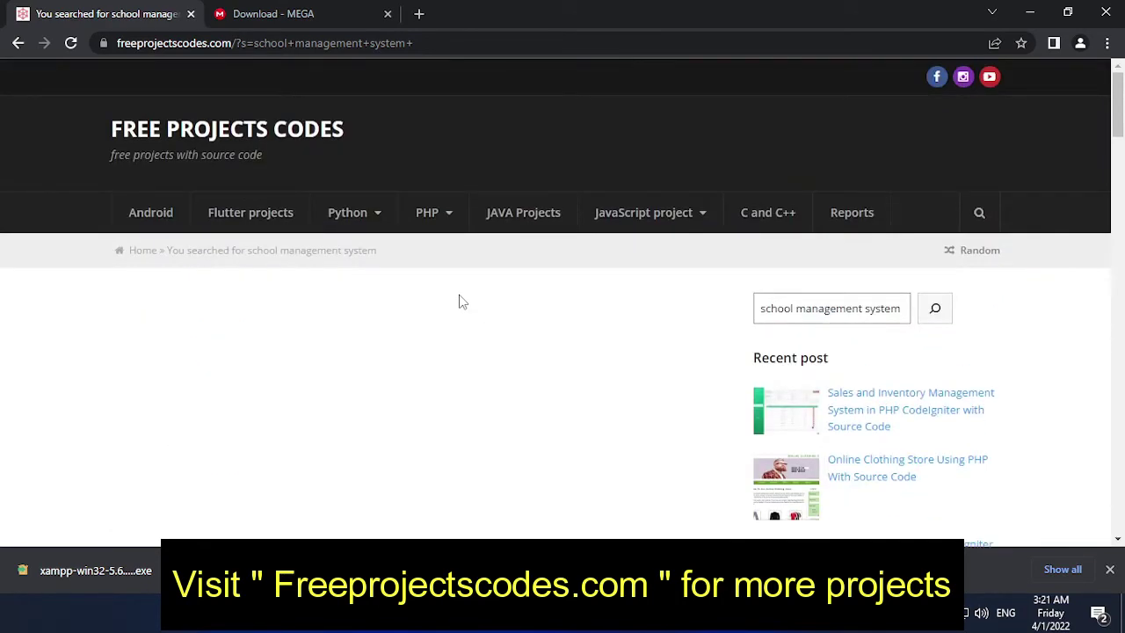
pyautogui.scroll(-3, 458, 301)
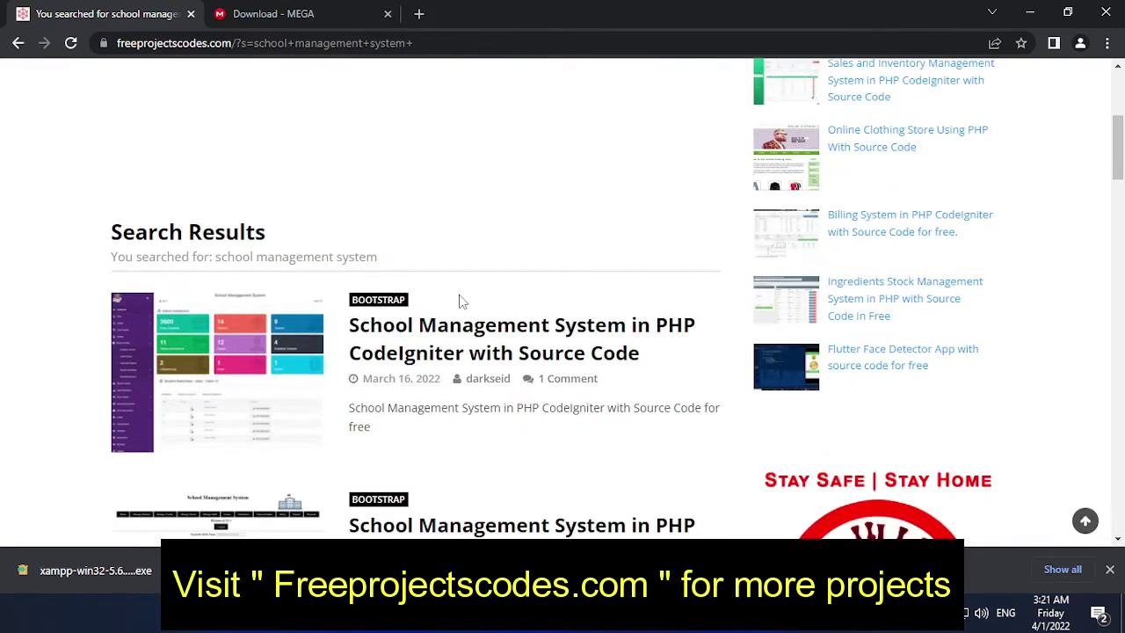
pyautogui.scroll(-2, 458, 302)
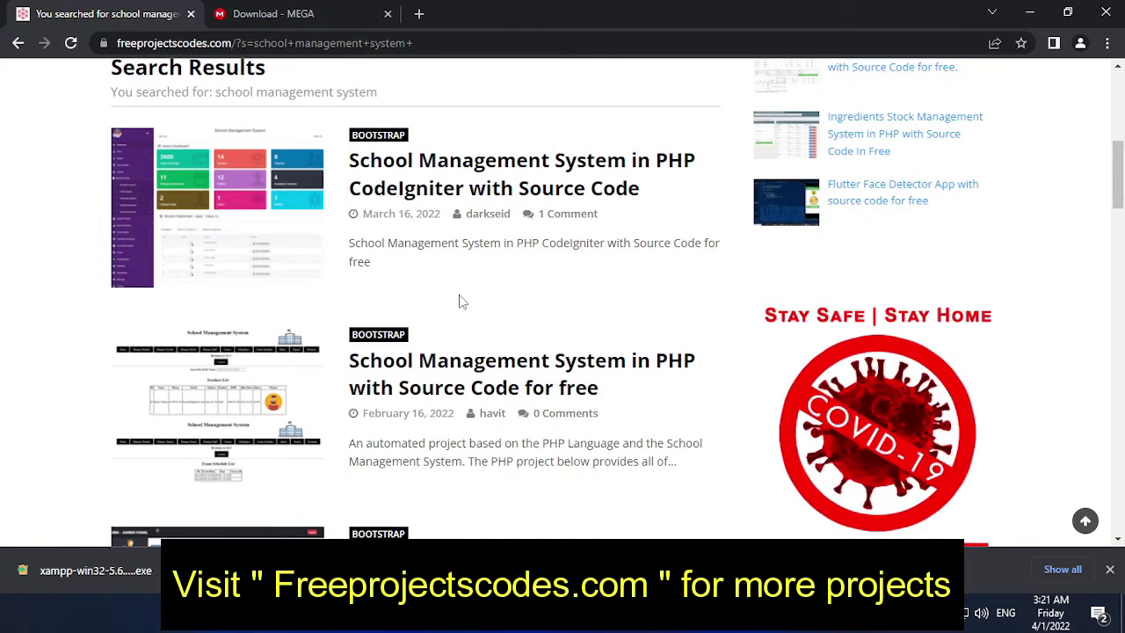
pyautogui.scroll(-3, 459, 301)
pyautogui.scroll(4, 459, 302)
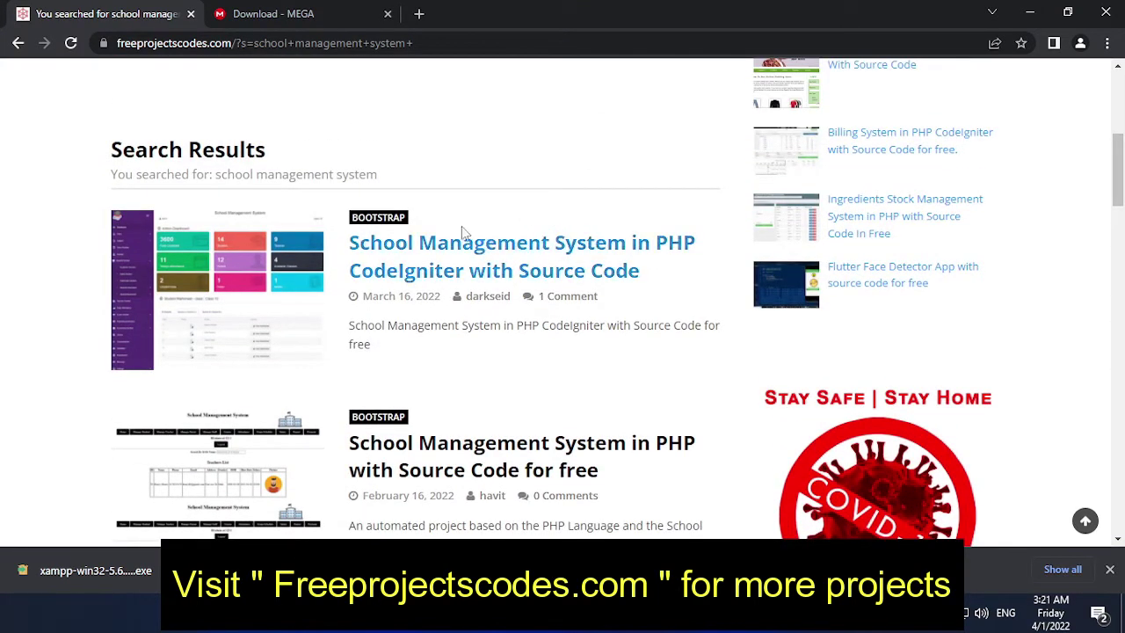
pyautogui.click(472, 250)
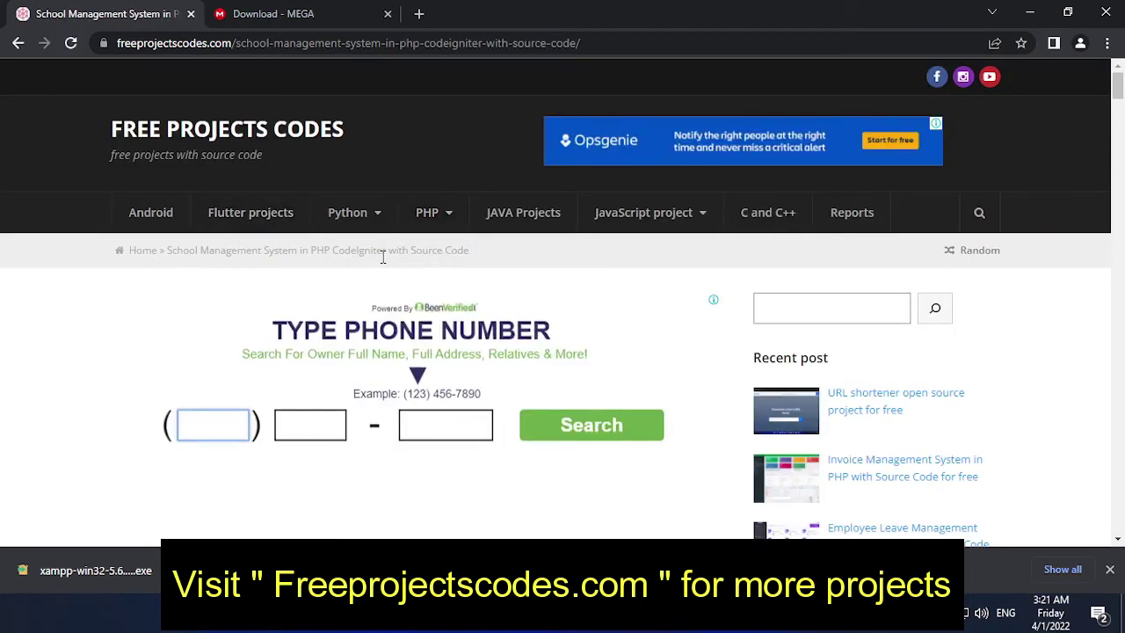
pyautogui.scroll(-3, 505, 262)
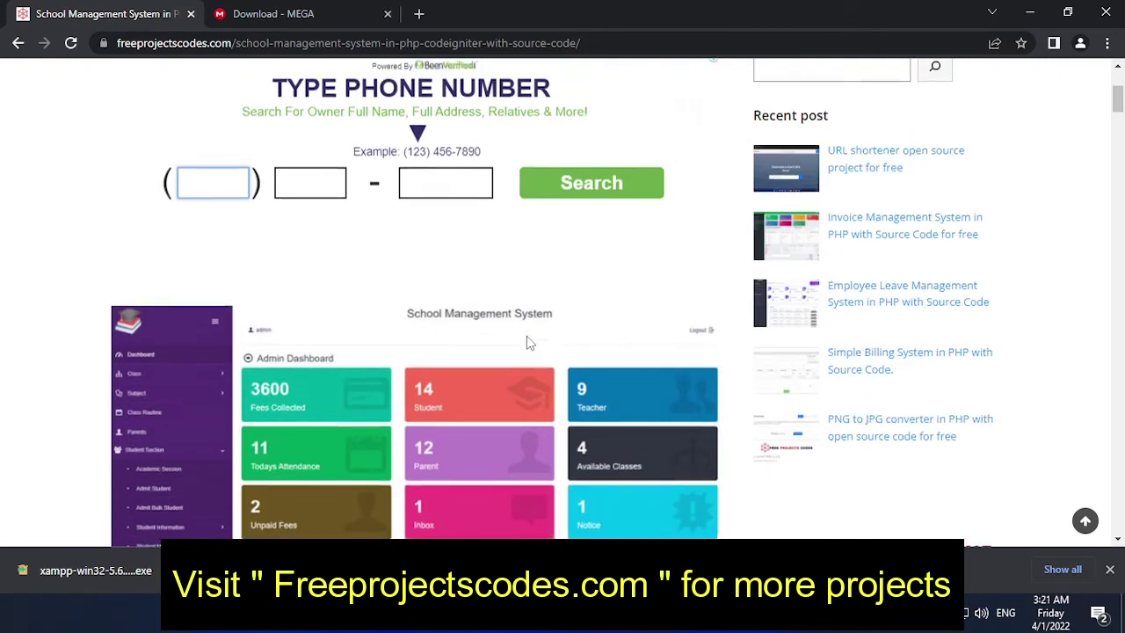
# Step: Read through the School Management System article, covering its features, project details, run instructions and download notes
pyautogui.scroll(3, 527, 343)
pyautogui.scroll(-2, 518, 344)
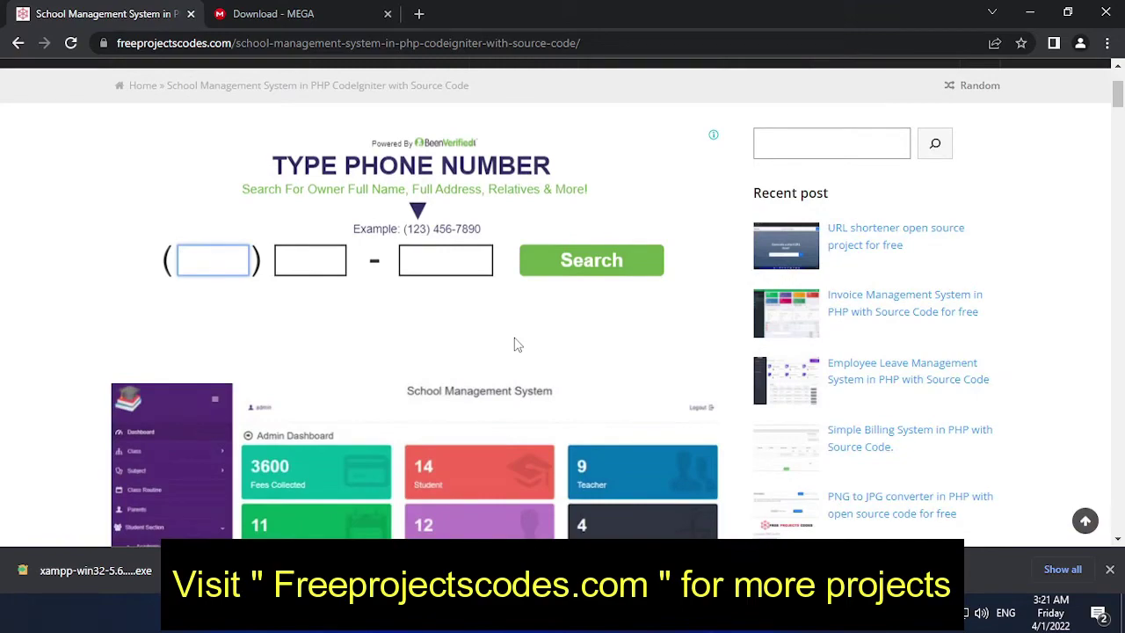
pyautogui.scroll(-5, 518, 344)
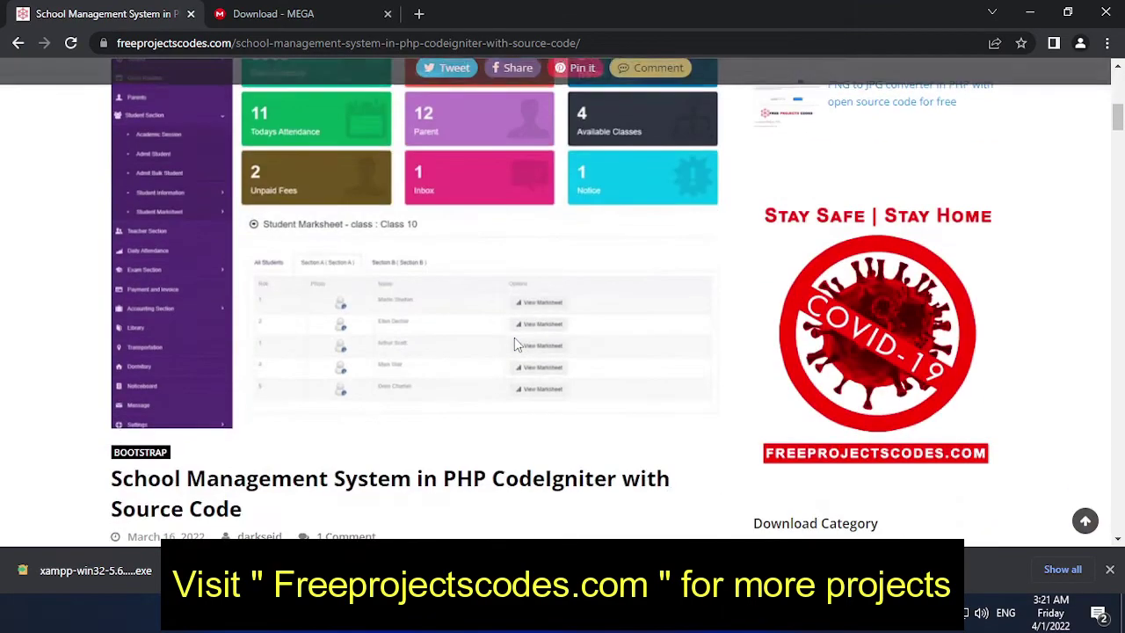
pyautogui.scroll(-1, 518, 345)
pyautogui.scroll(-7, 517, 345)
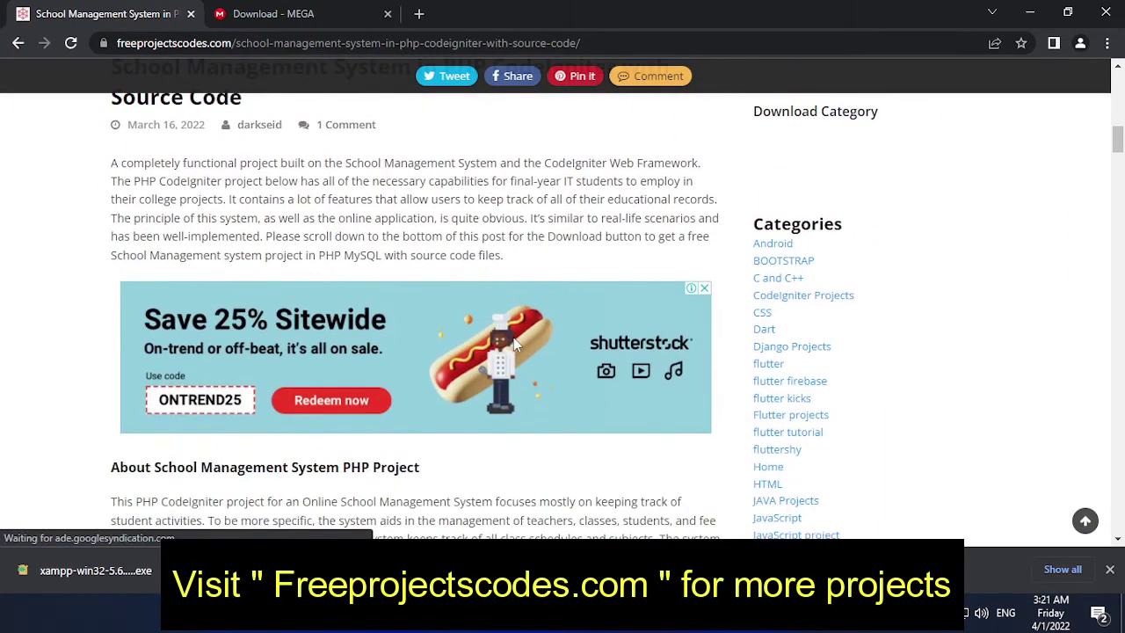
pyautogui.scroll(-5, 517, 345)
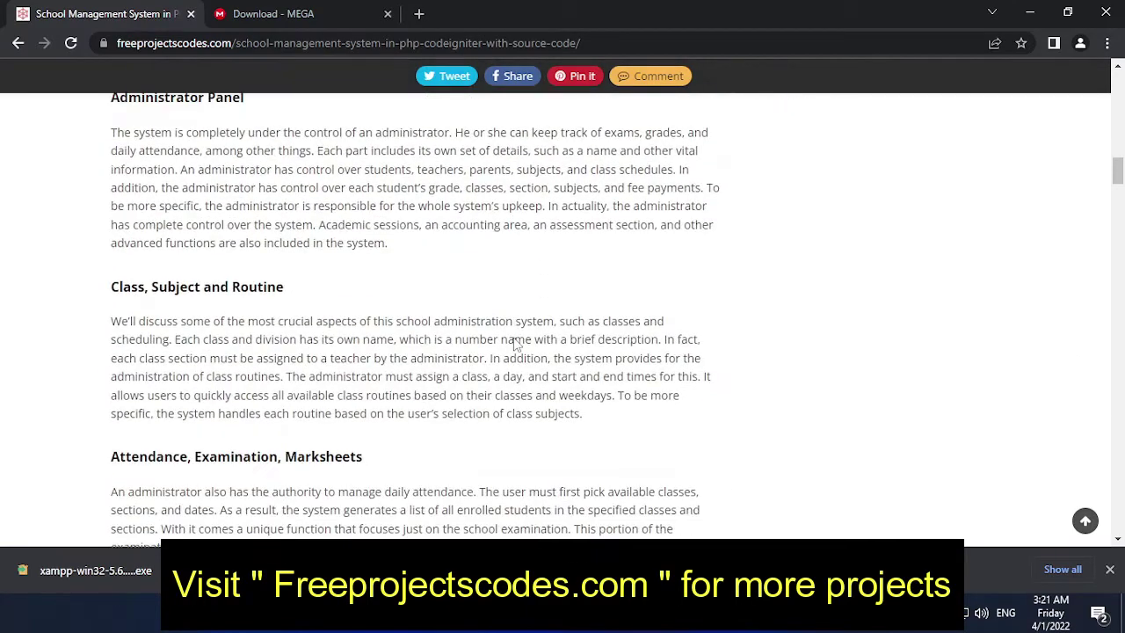
pyautogui.scroll(-7, 515, 344)
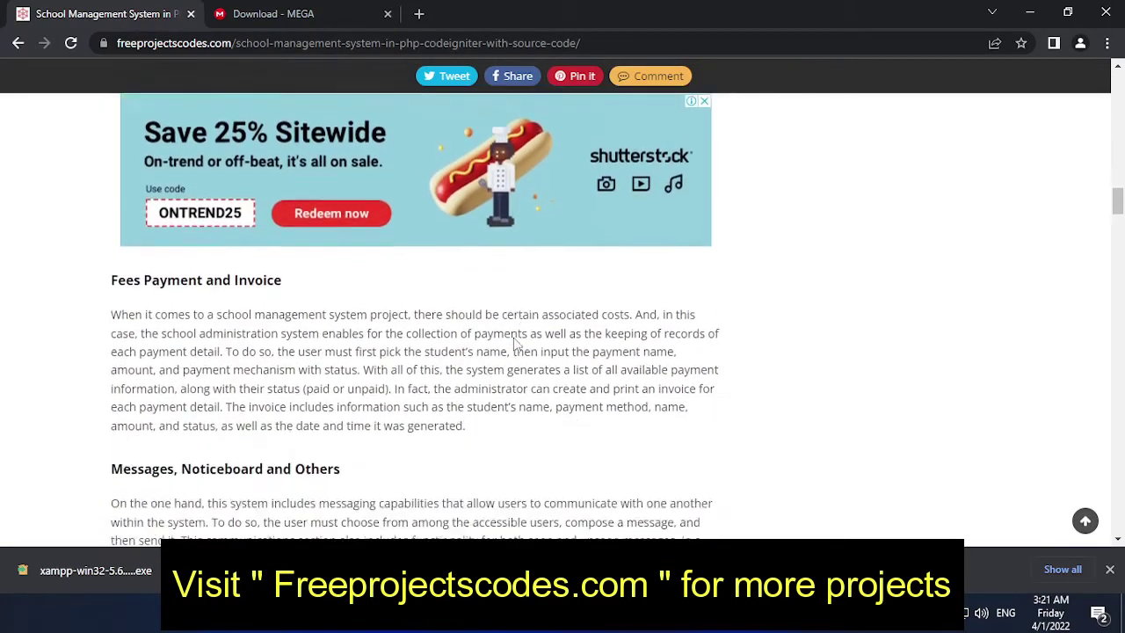
pyautogui.scroll(-8, 517, 345)
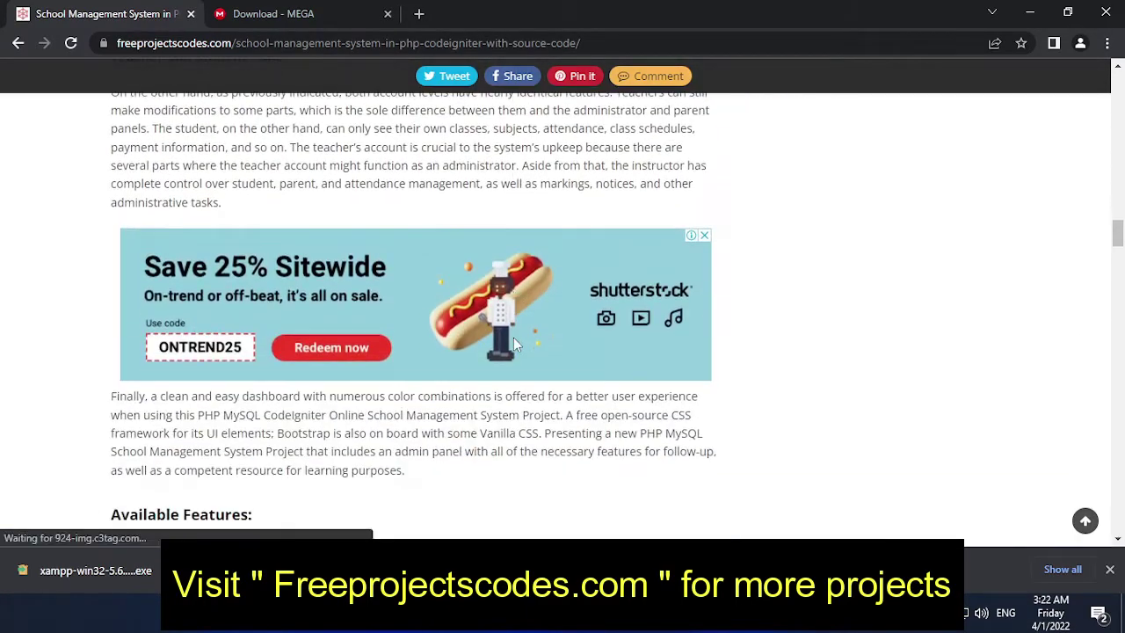
pyautogui.scroll(-8, 517, 344)
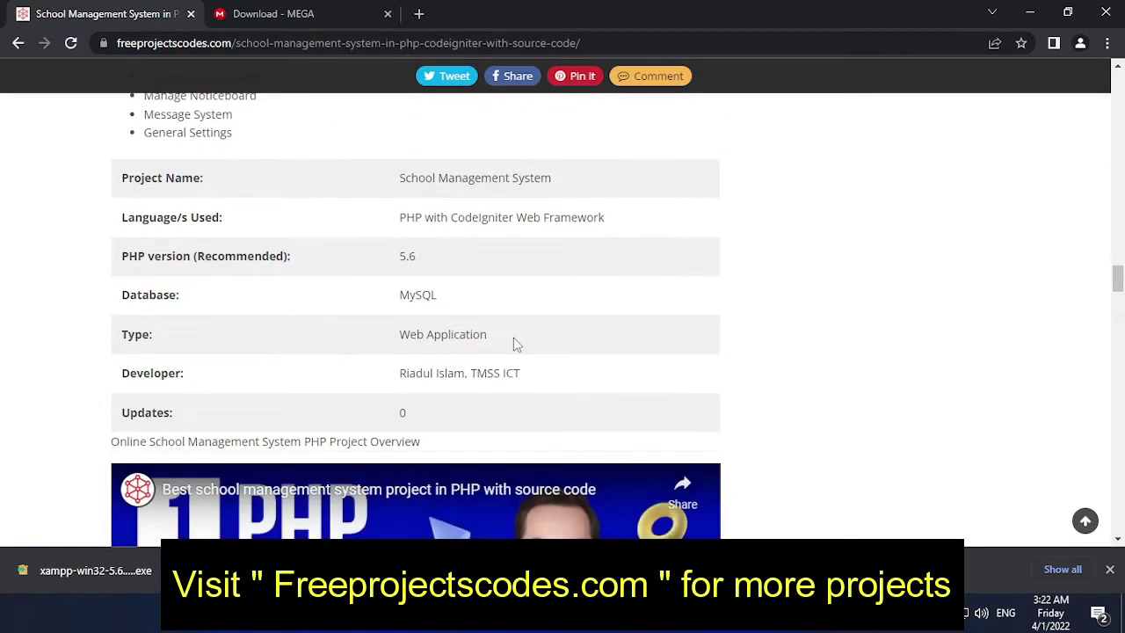
pyautogui.scroll(-8, 516, 345)
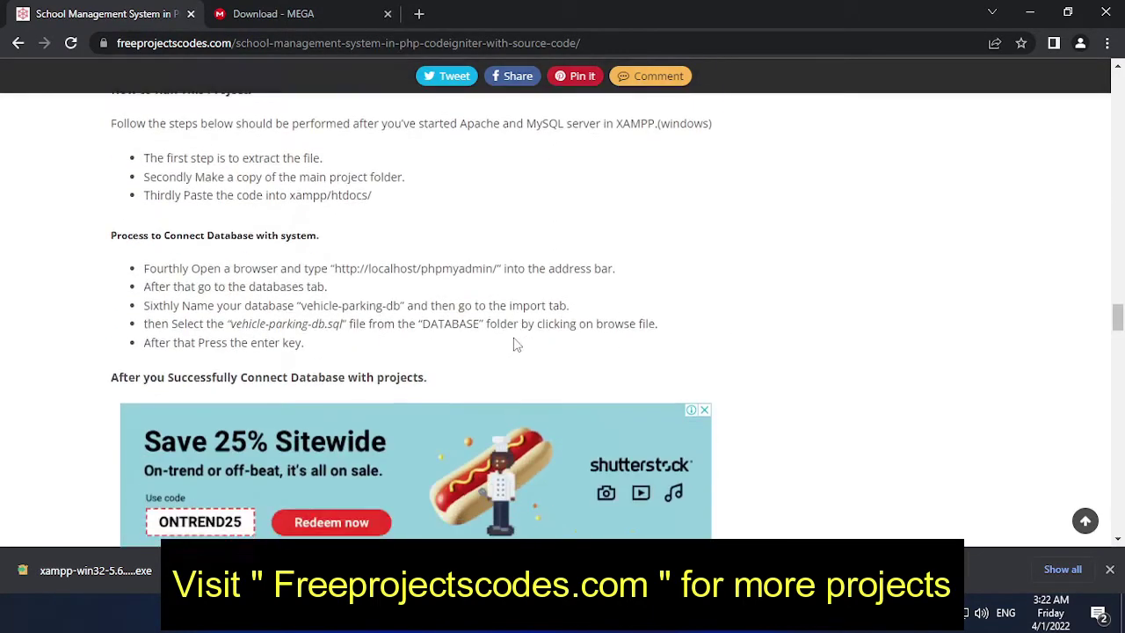
pyautogui.scroll(-8, 517, 345)
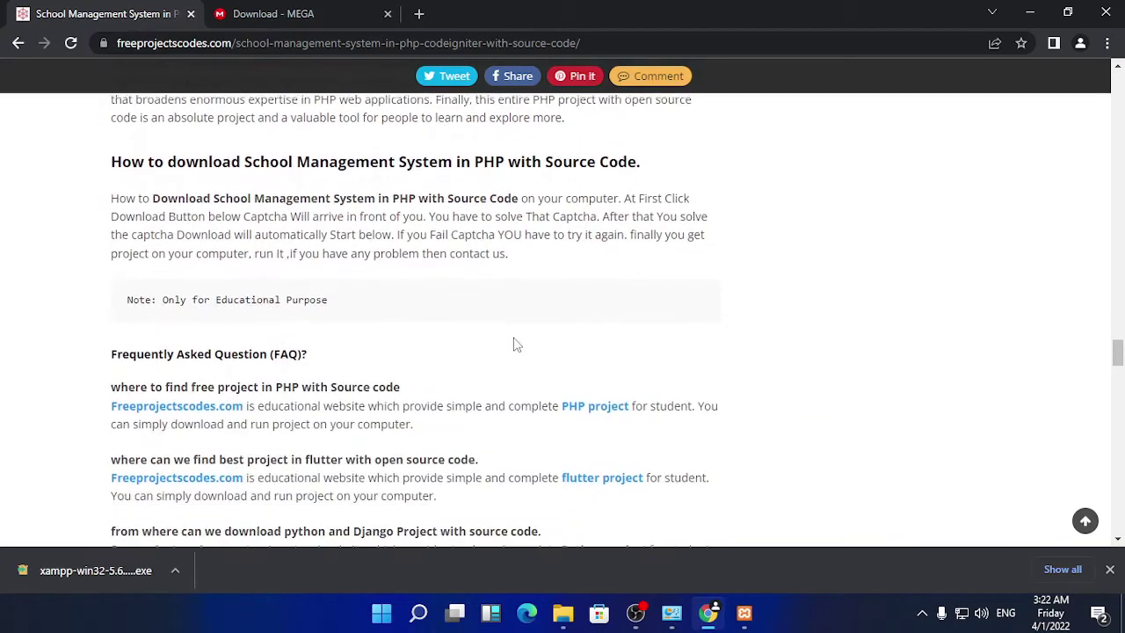
# Step: Follow the article's download link to the repo.freejectscodes.com project page and find its download section
pyautogui.scroll(-3, 517, 339)
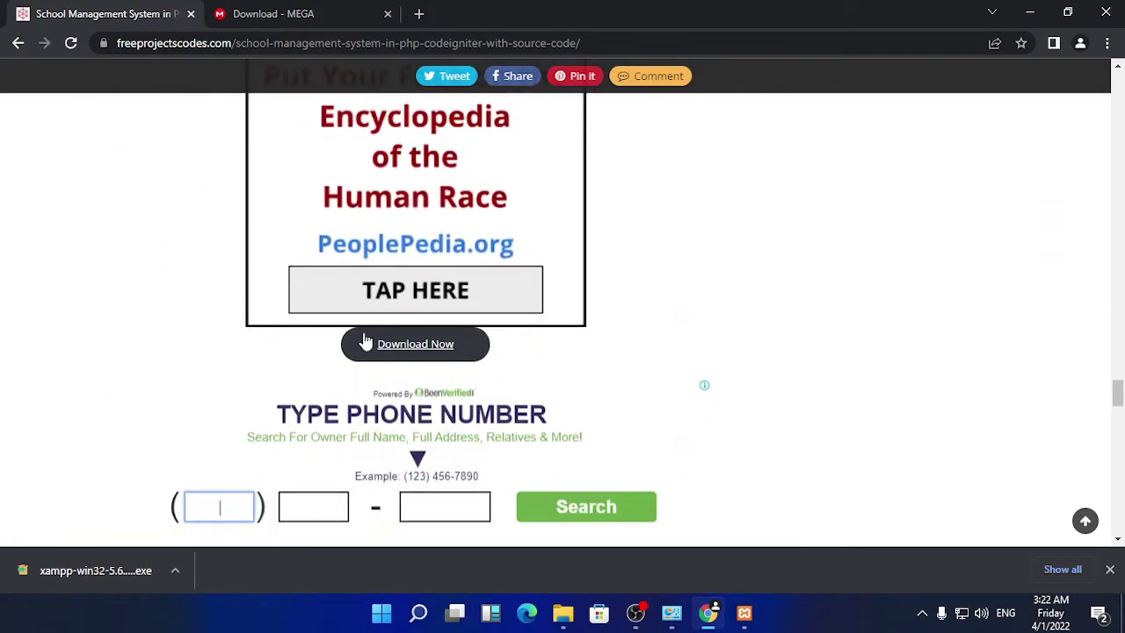
pyautogui.click(431, 343)
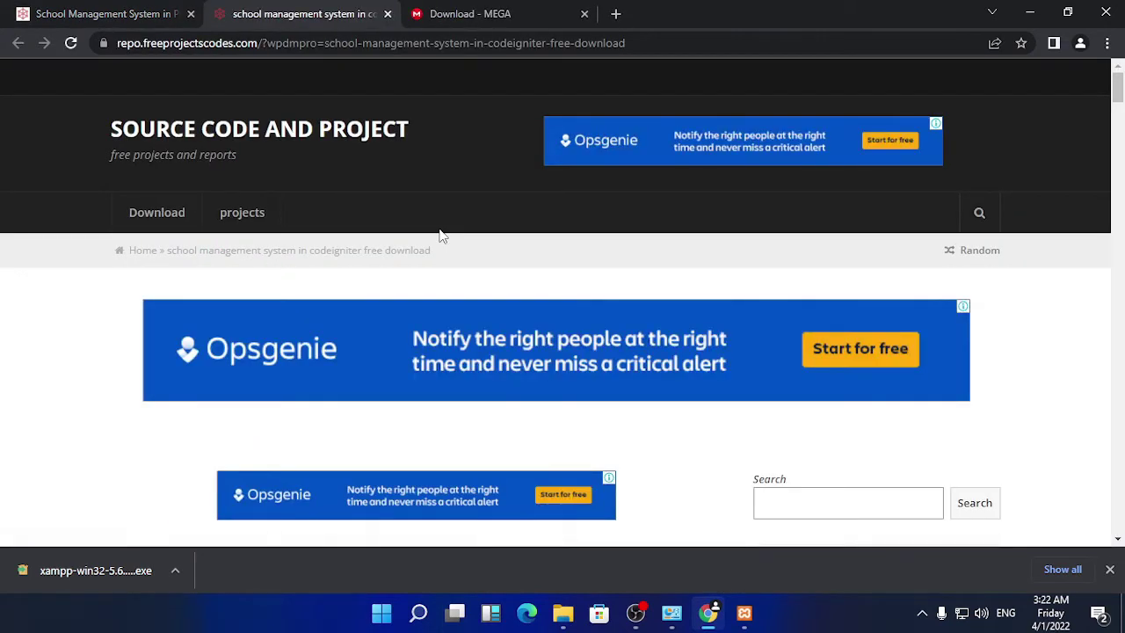
pyautogui.scroll(-5, 441, 236)
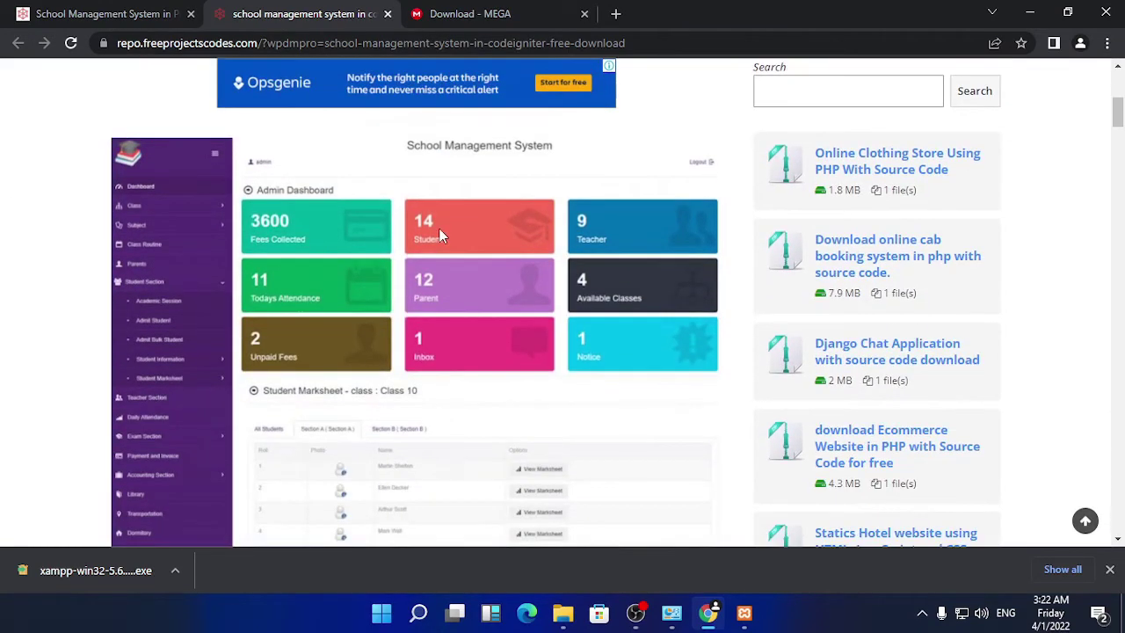
pyautogui.scroll(-2, 441, 235)
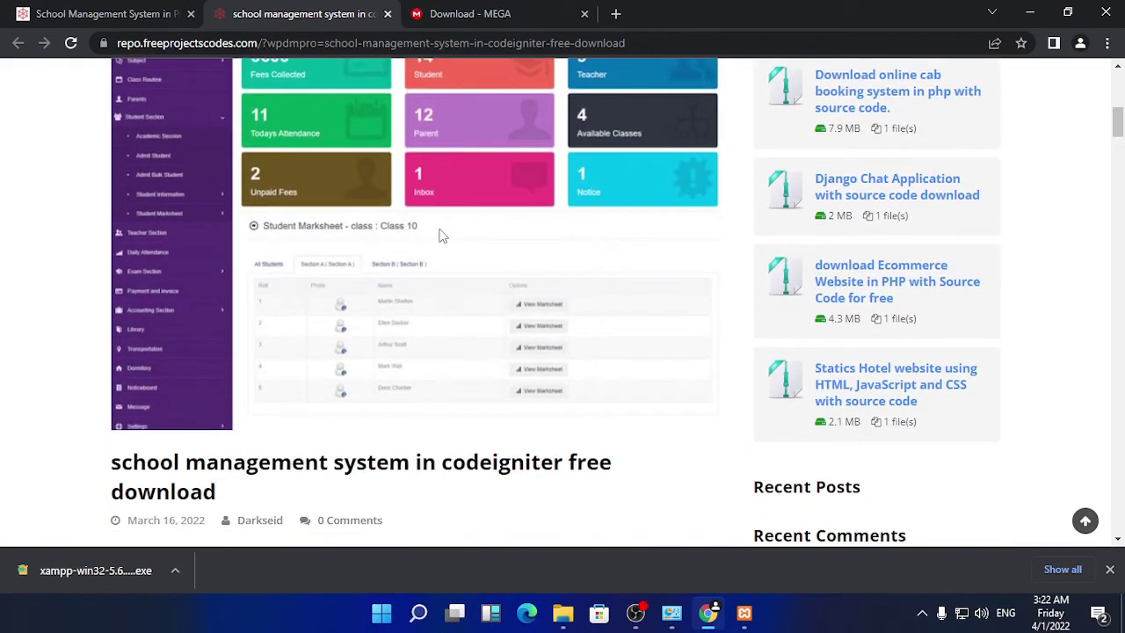
pyautogui.scroll(-8, 441, 236)
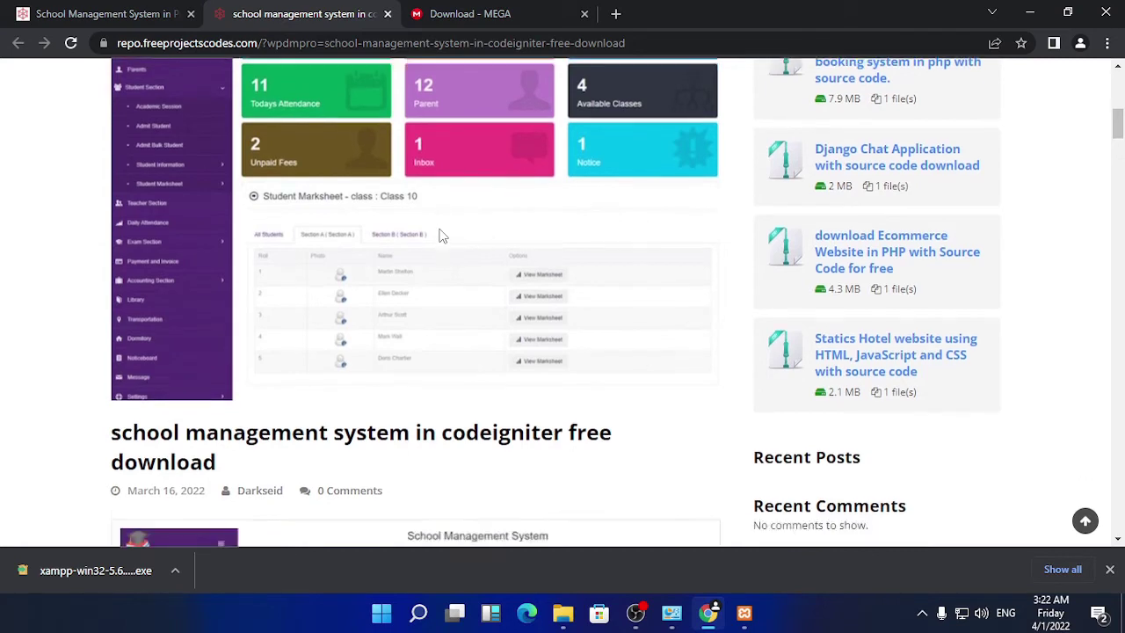
pyautogui.scroll(-5, 443, 235)
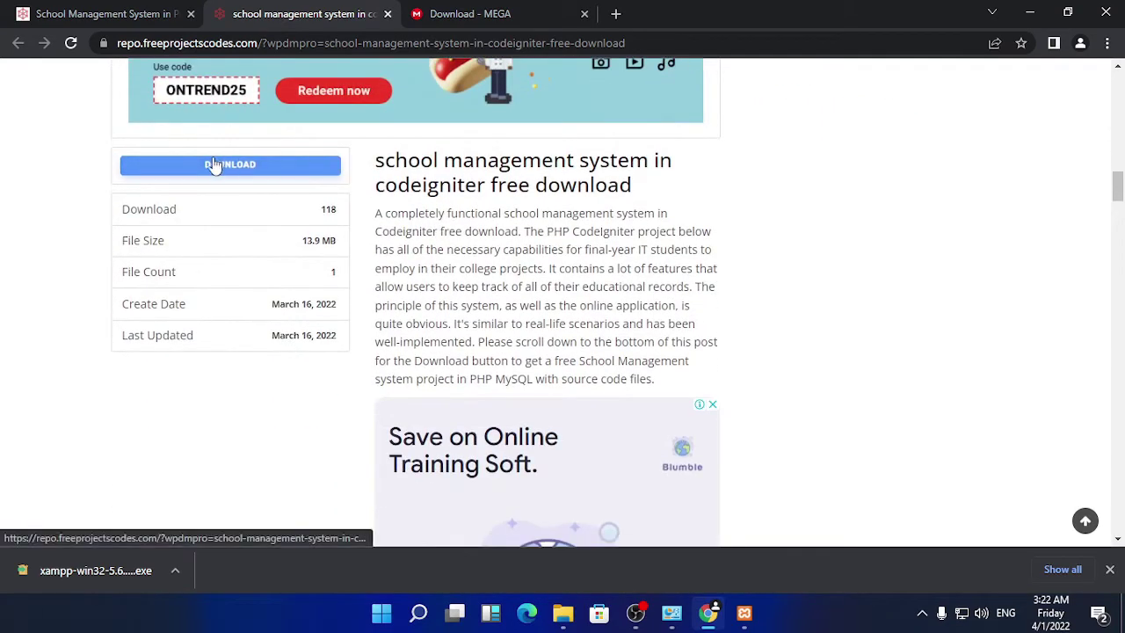
# Step: Pass the captcha, download the school management system zip file and close the download dialog
pyautogui.click(261, 169)
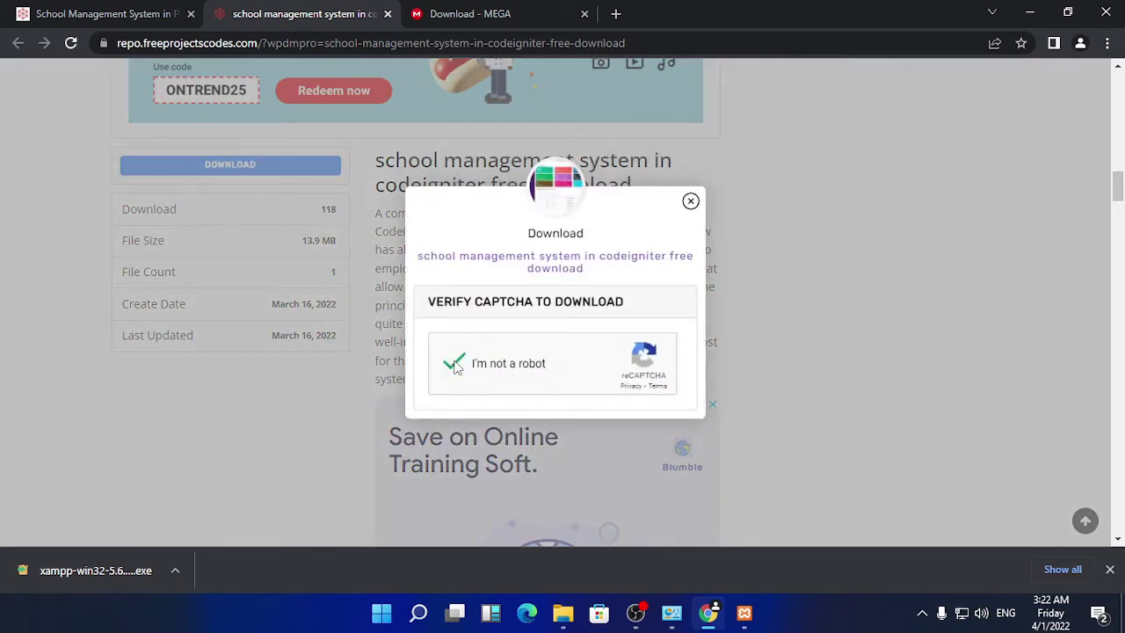
pyautogui.click(629, 375)
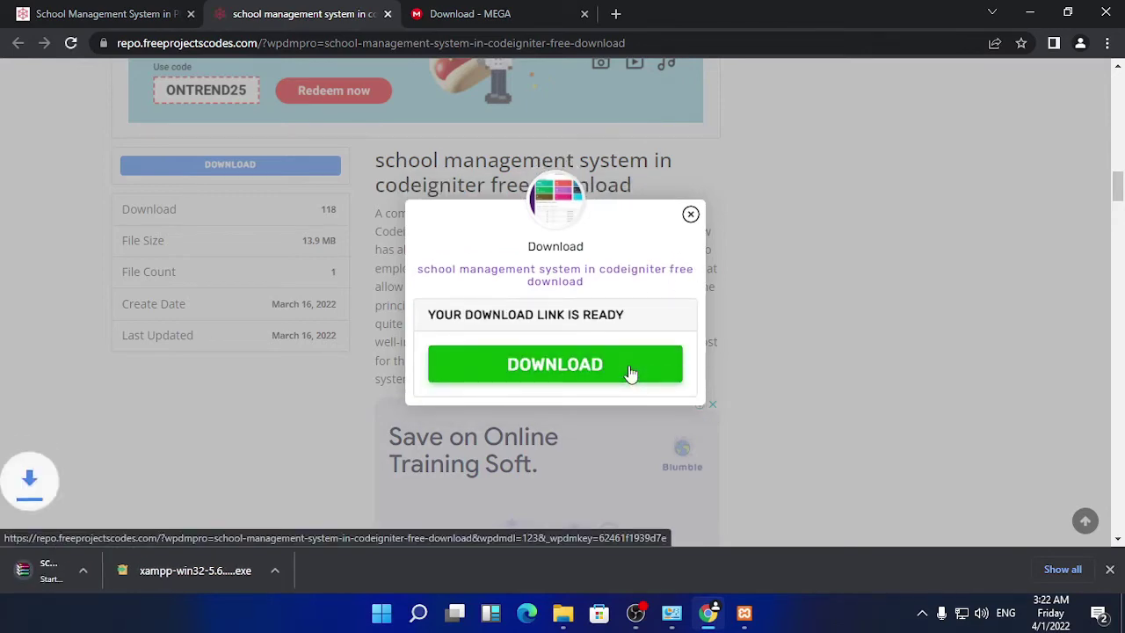
pyautogui.click(691, 215)
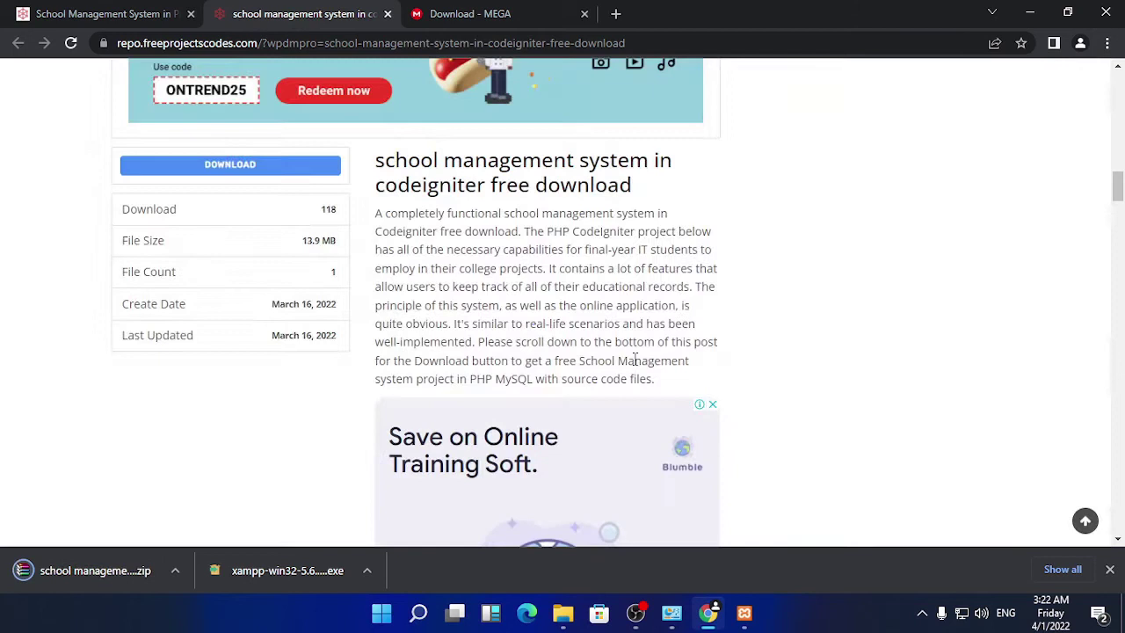
# Step: Check on the XAMPP Setup window until it completes, then finish with the Control Panel launched and US English kept as the language
pyautogui.click(745, 607)
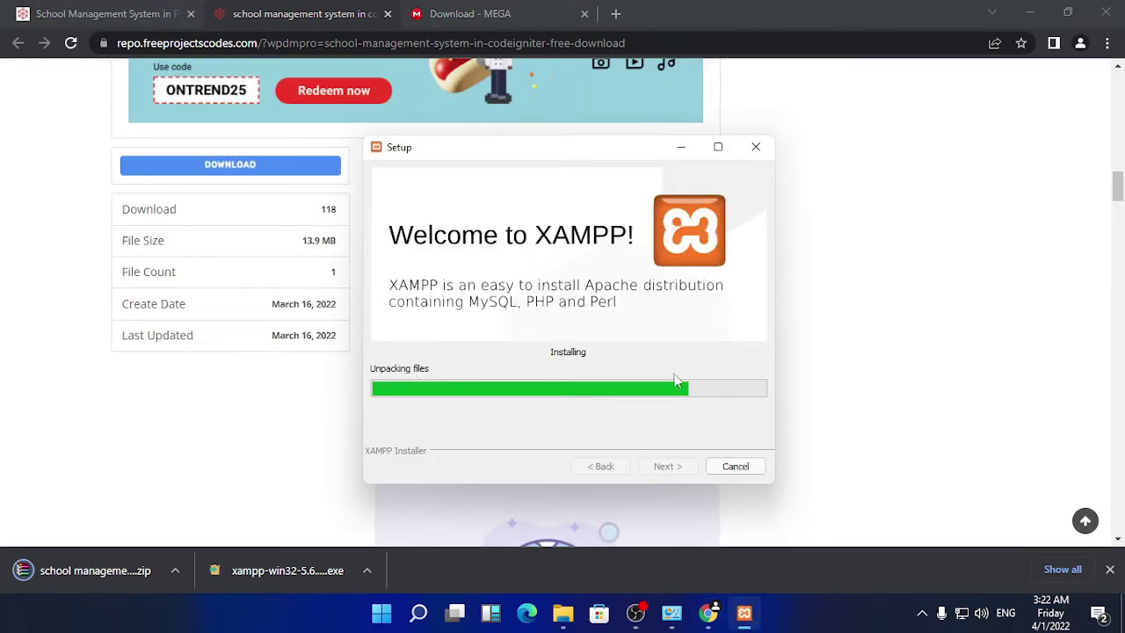
pyautogui.click(908, 361)
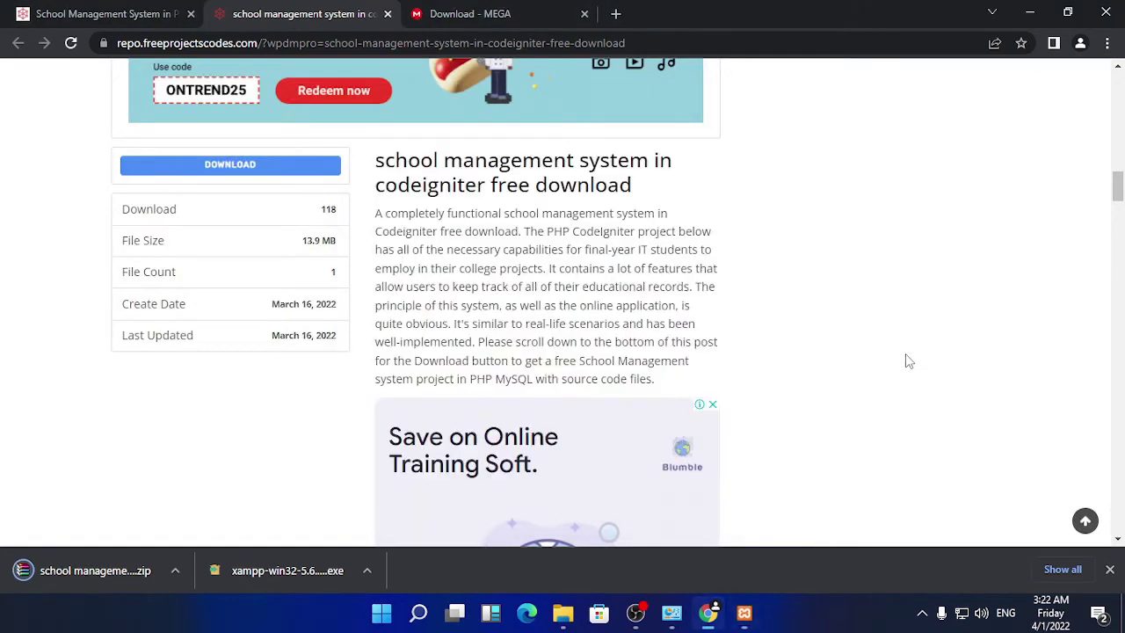
pyautogui.click(745, 612)
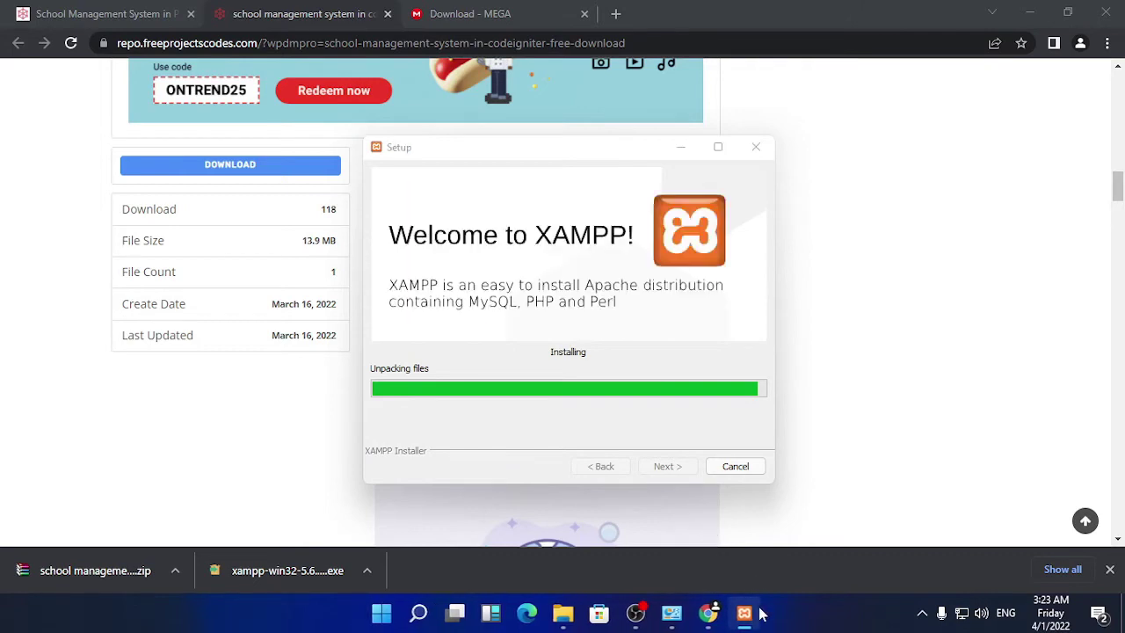
pyautogui.click(745, 613)
pyautogui.click(761, 614)
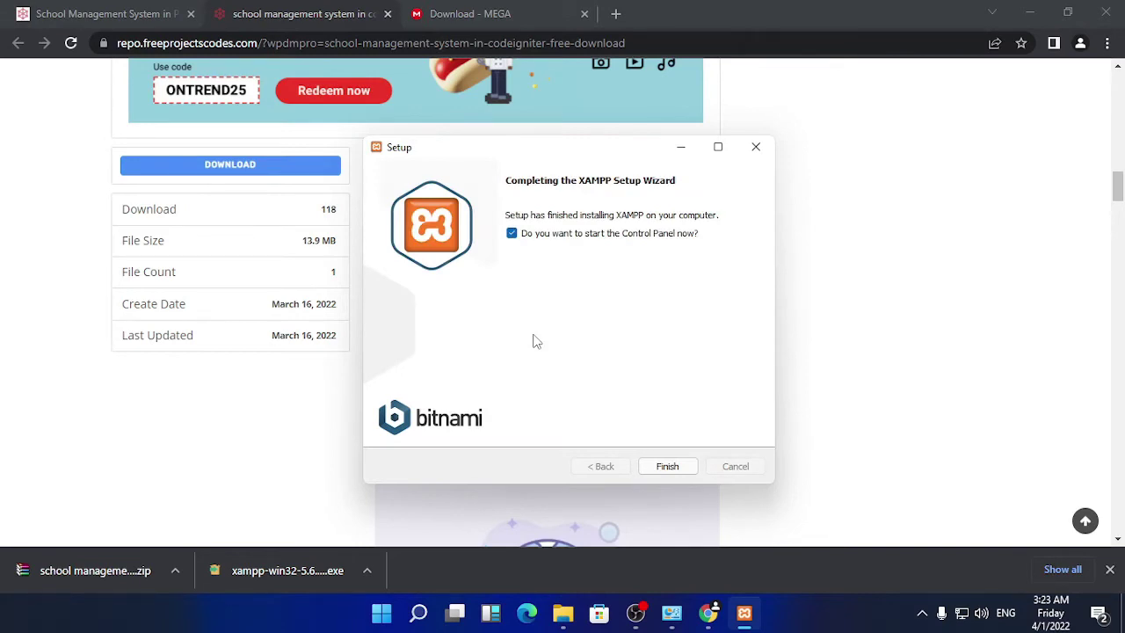
pyautogui.click(666, 473)
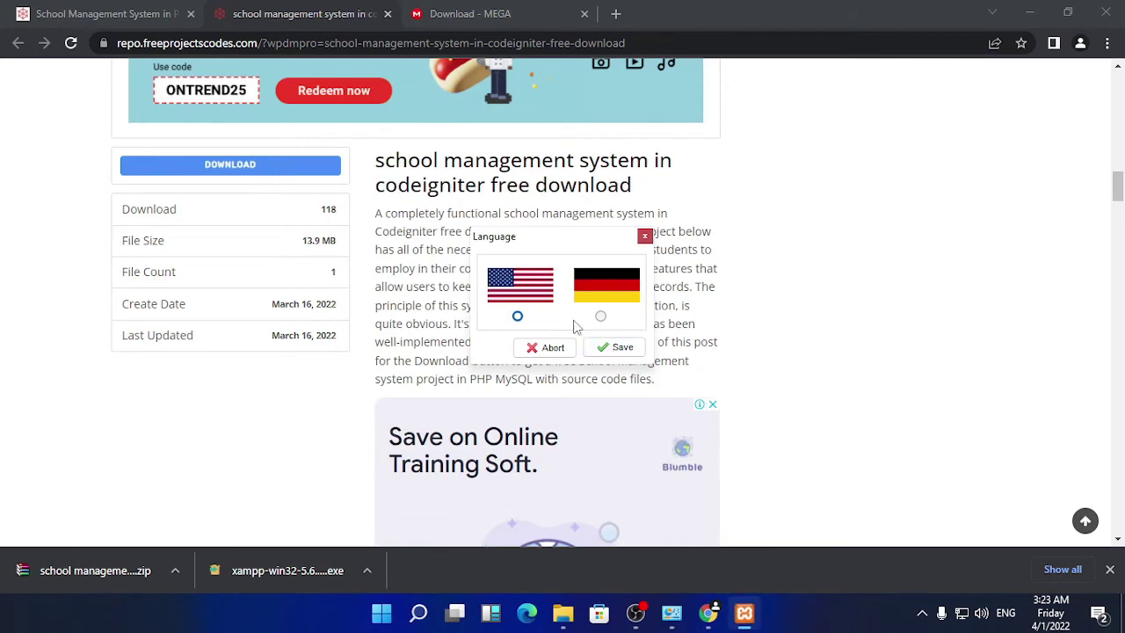
pyautogui.click(549, 348)
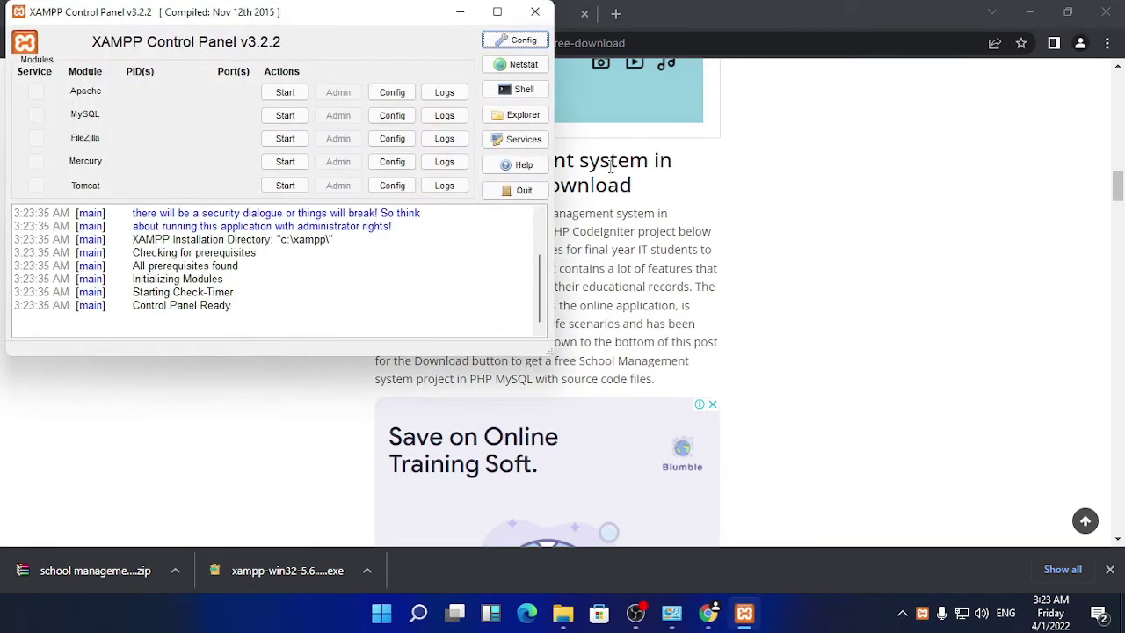
# Step: Start the Apache and MySQL modules in the XAMPP Control Panel and minimize its window
pyautogui.click(286, 94)
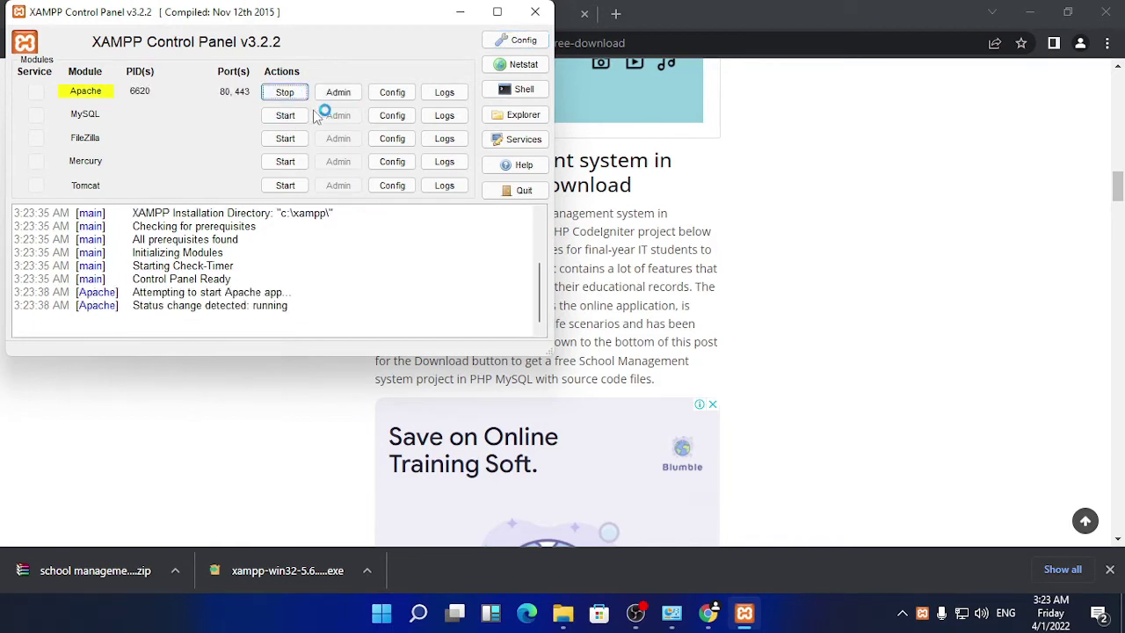
pyautogui.click(304, 117)
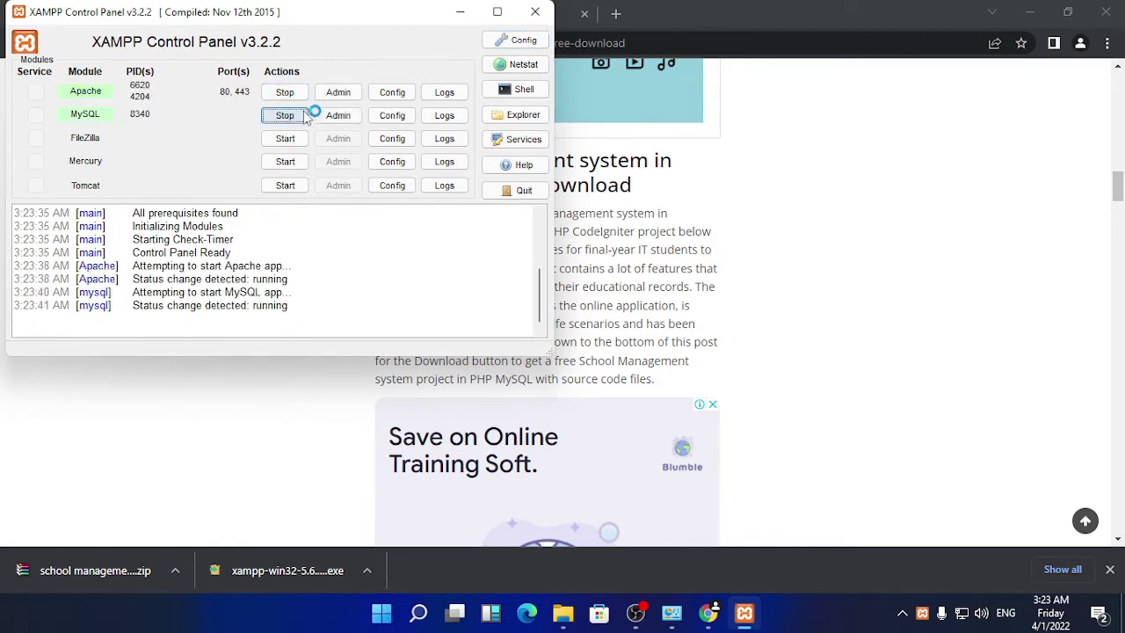
pyautogui.click(459, 18)
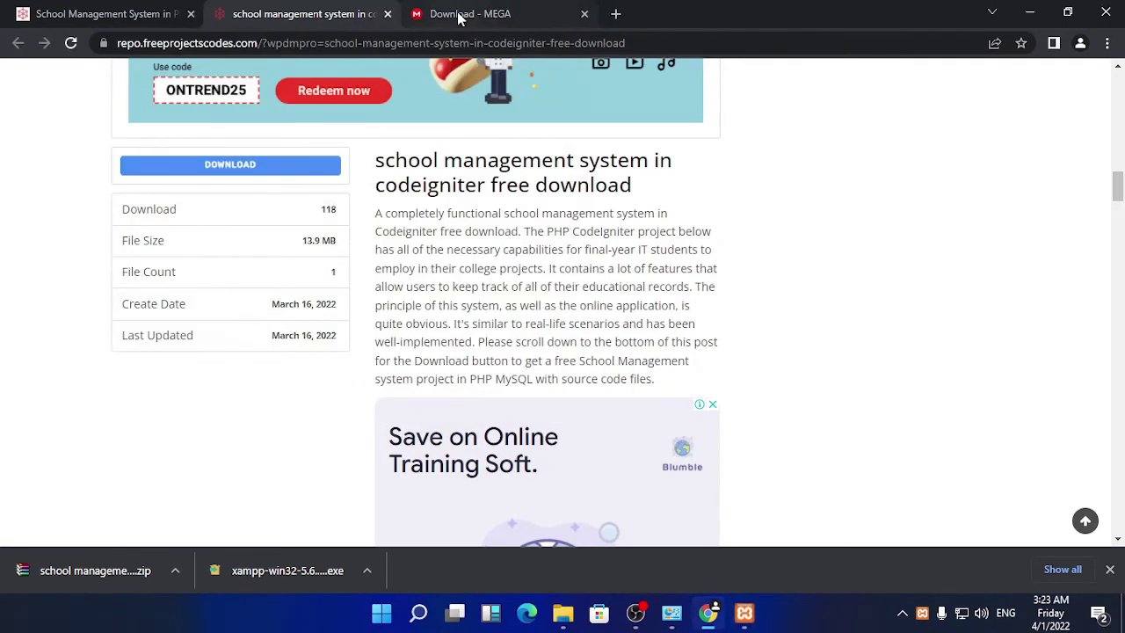
# Step: Show the downloaded school management system zip in its folder and extract it to a folder named after the archive
pyautogui.rightClick(163, 568)
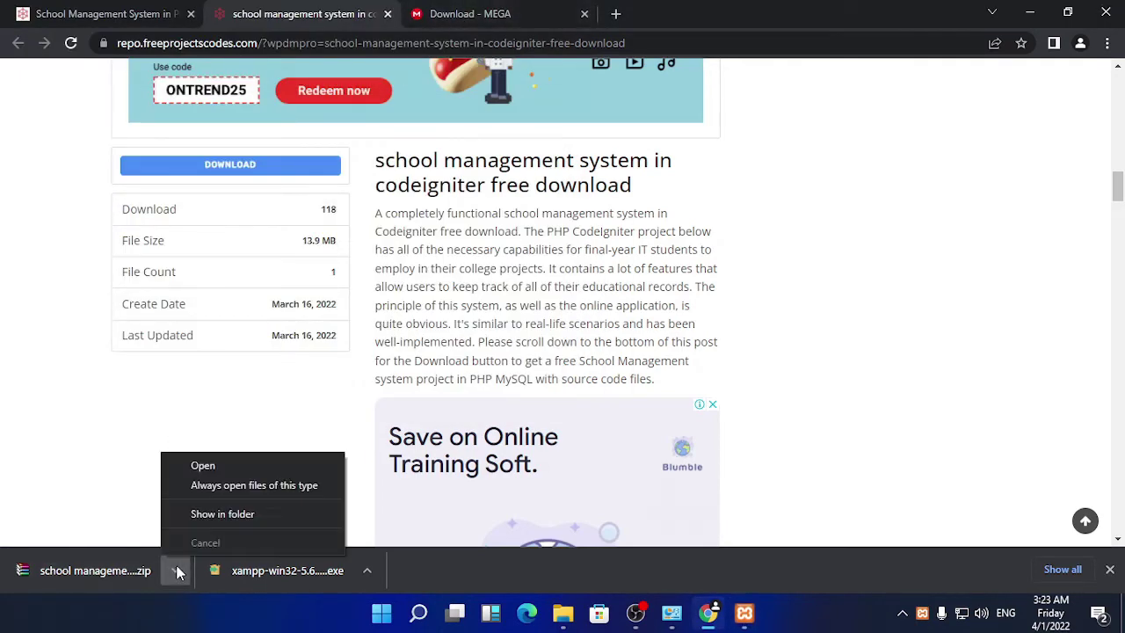
pyautogui.click(236, 515)
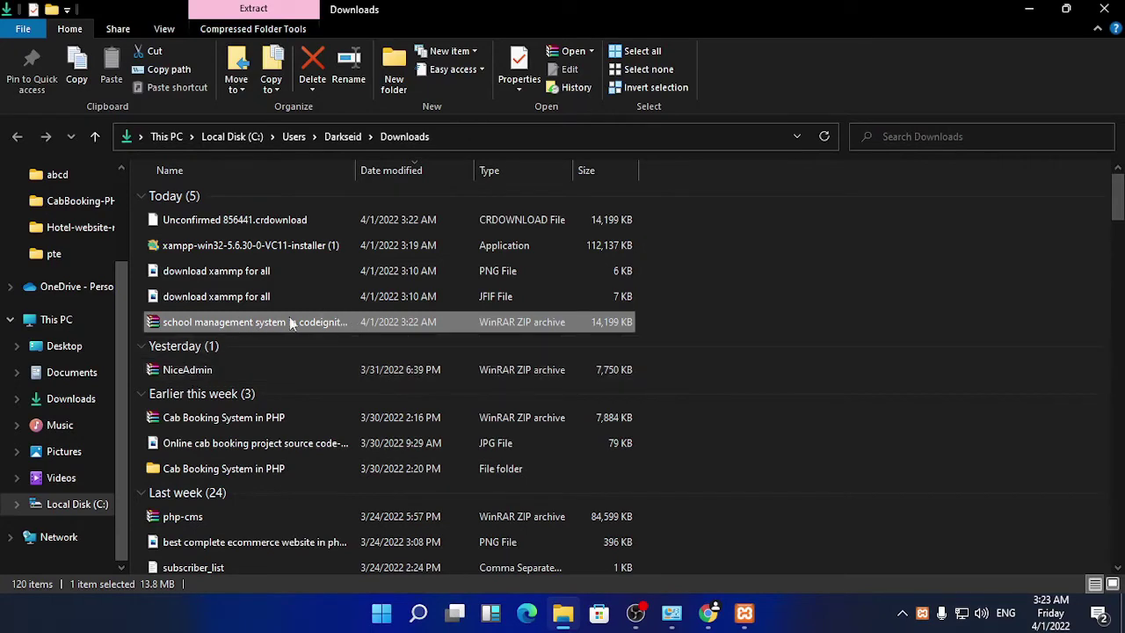
pyautogui.rightClick(324, 322)
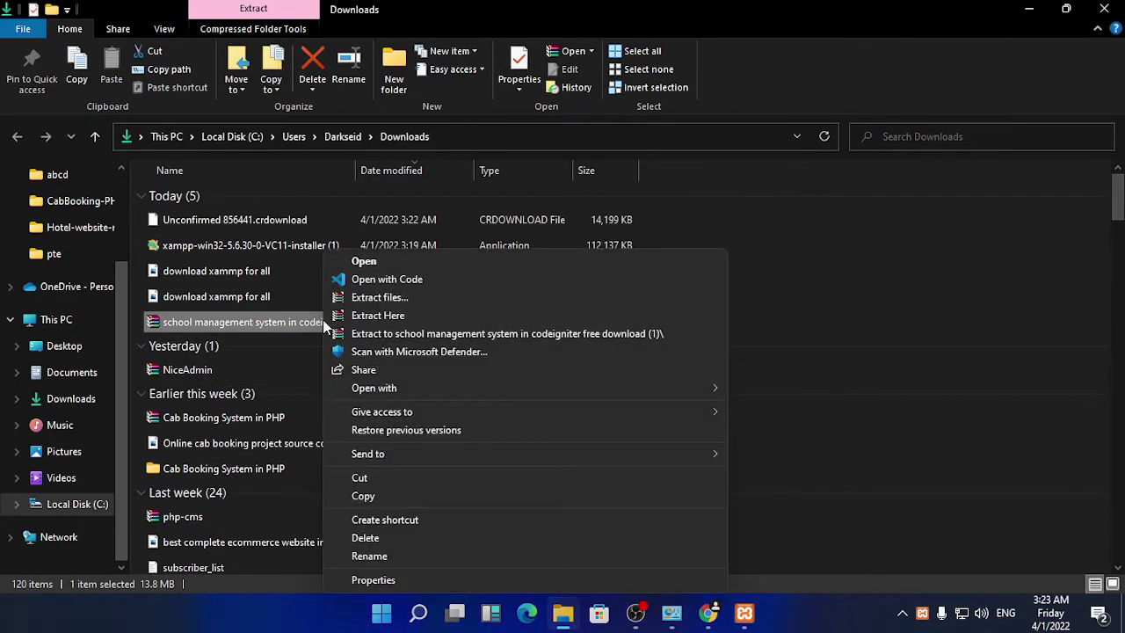
pyautogui.click(415, 334)
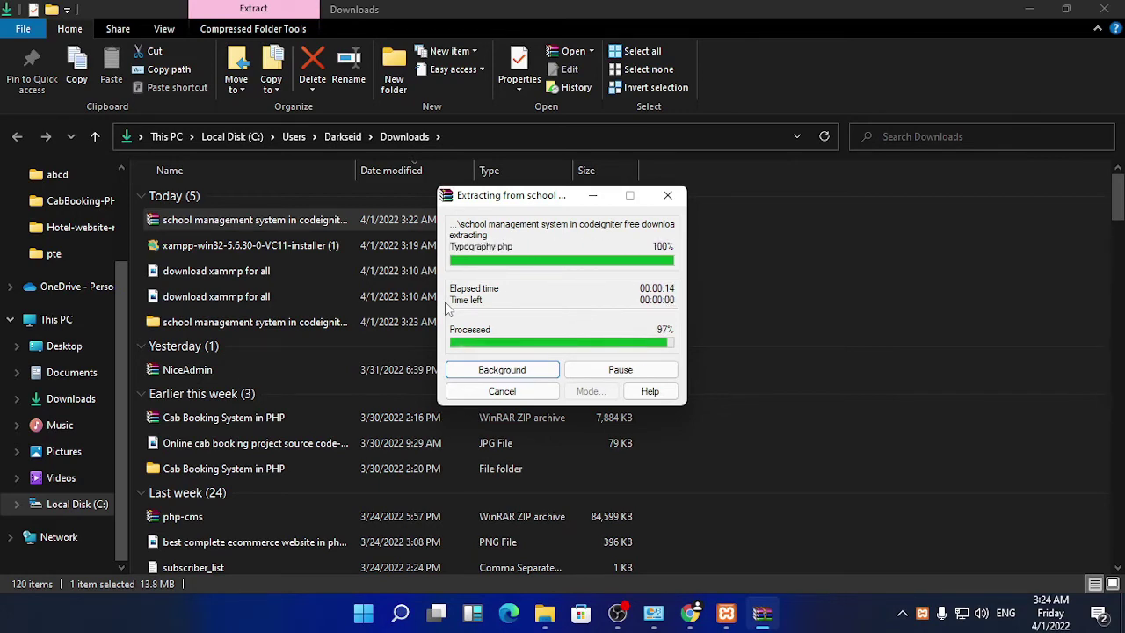
# Step: Open the extracted school management system folder in Downloads and cut the SchoolManagement-CI folder inside it
pyautogui.click(332, 322)
pyautogui.doubleClick(332, 323)
pyautogui.click(281, 201)
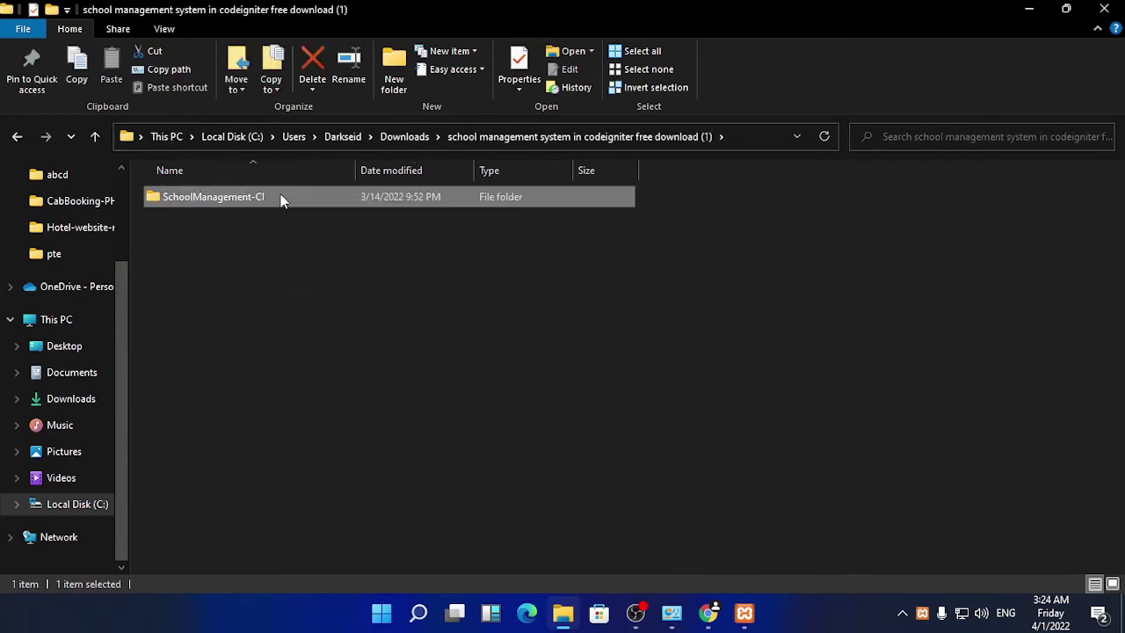
pyautogui.rightClick(281, 201)
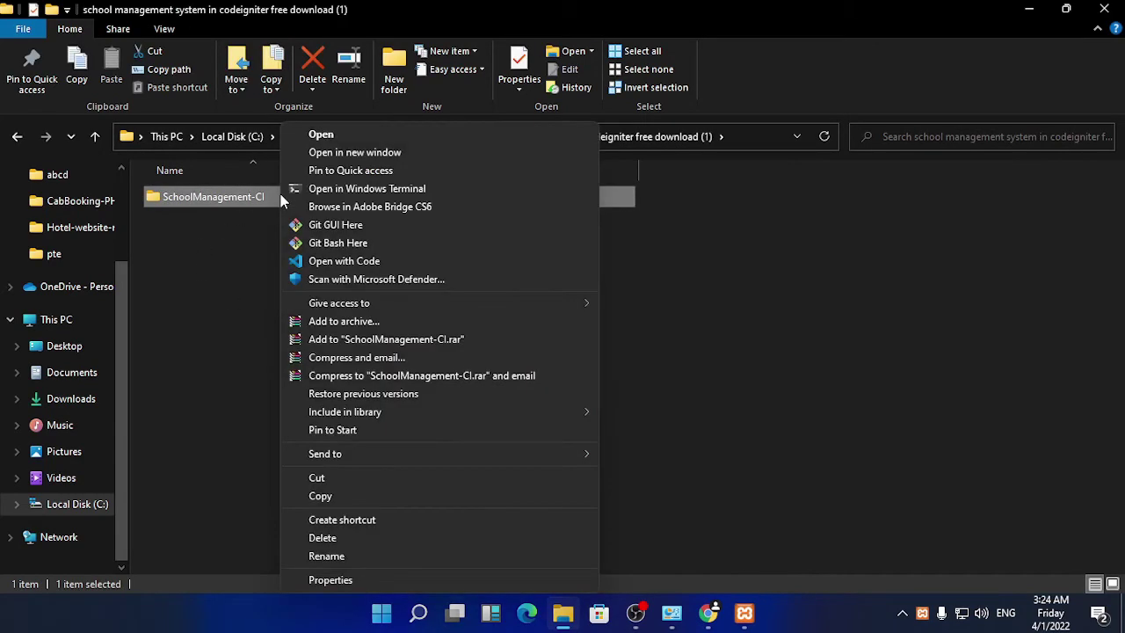
pyautogui.click(368, 477)
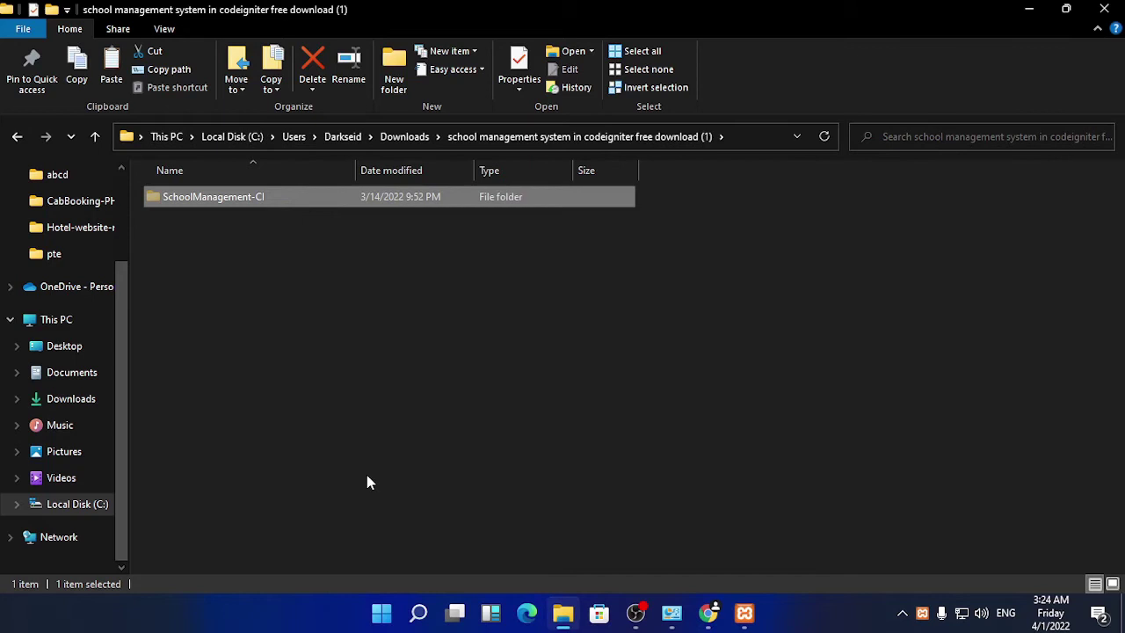
# Step: Paste the SchoolManagement-CI folder into the htdocs folder of xampp on Local Disk (C:)
pyautogui.click(75, 319)
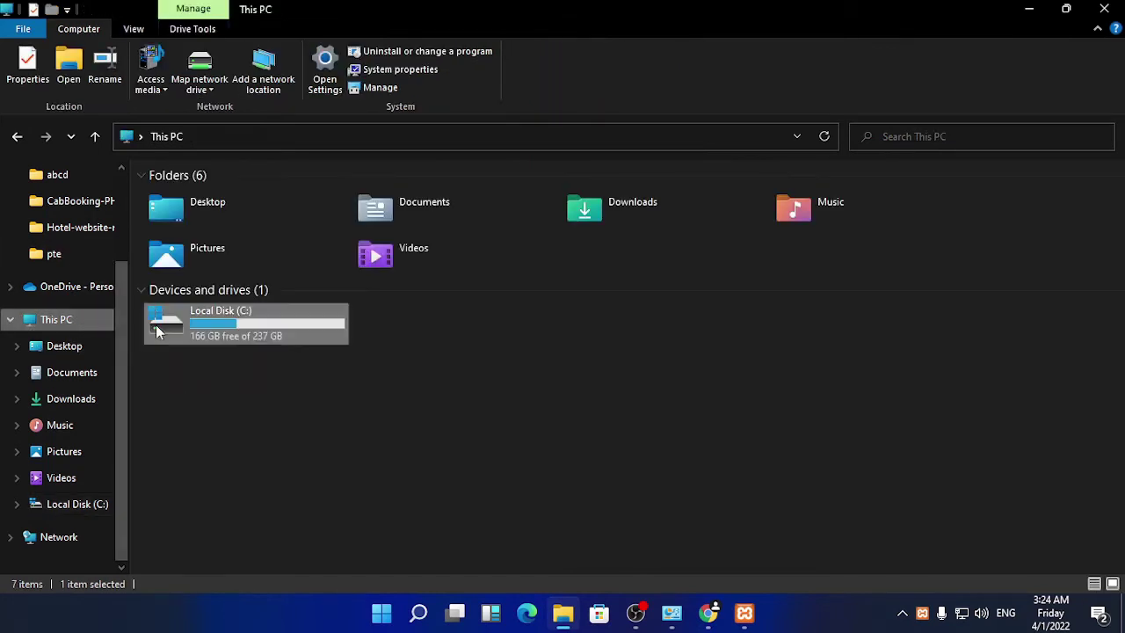
pyautogui.doubleClick(264, 330)
pyautogui.scroll(-2, 378, 333)
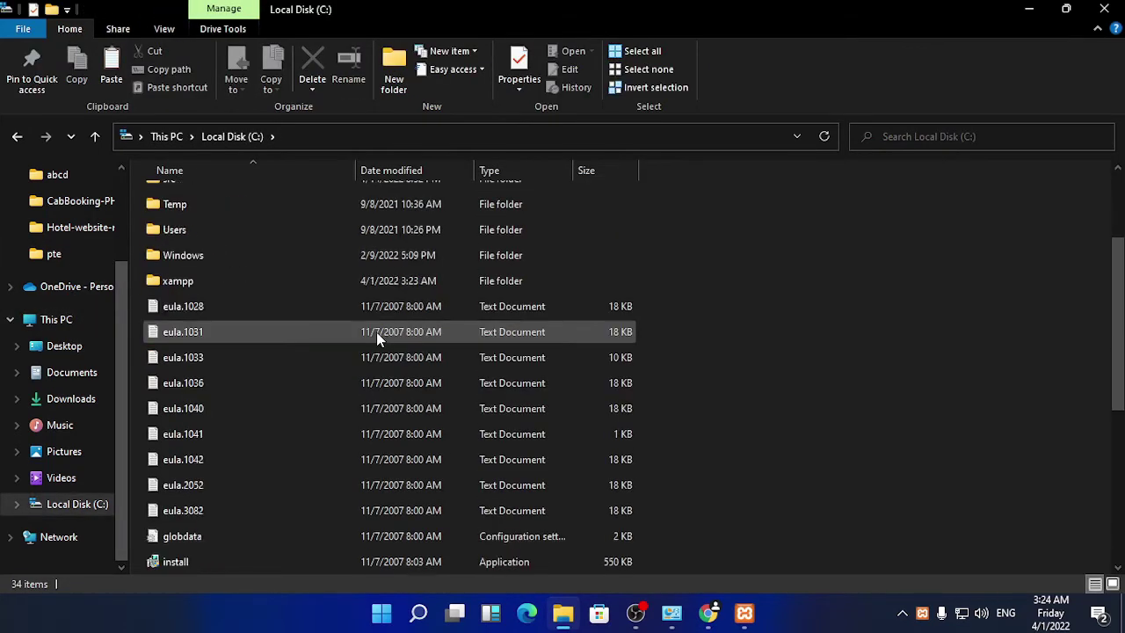
pyautogui.doubleClick(279, 279)
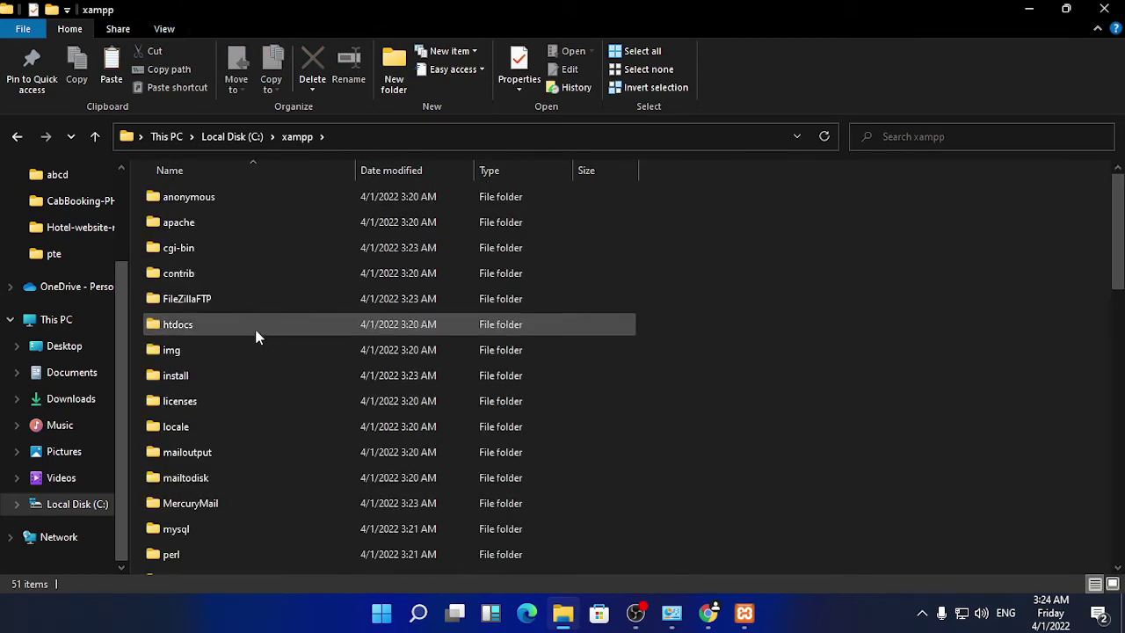
pyautogui.rightClick(270, 324)
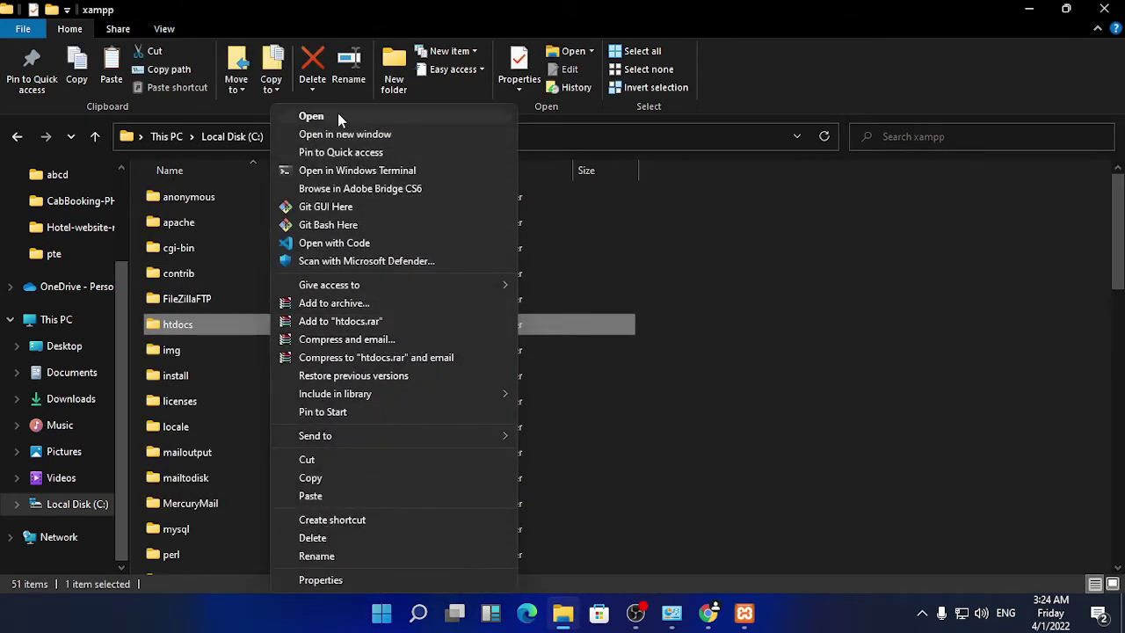
pyautogui.click(338, 114)
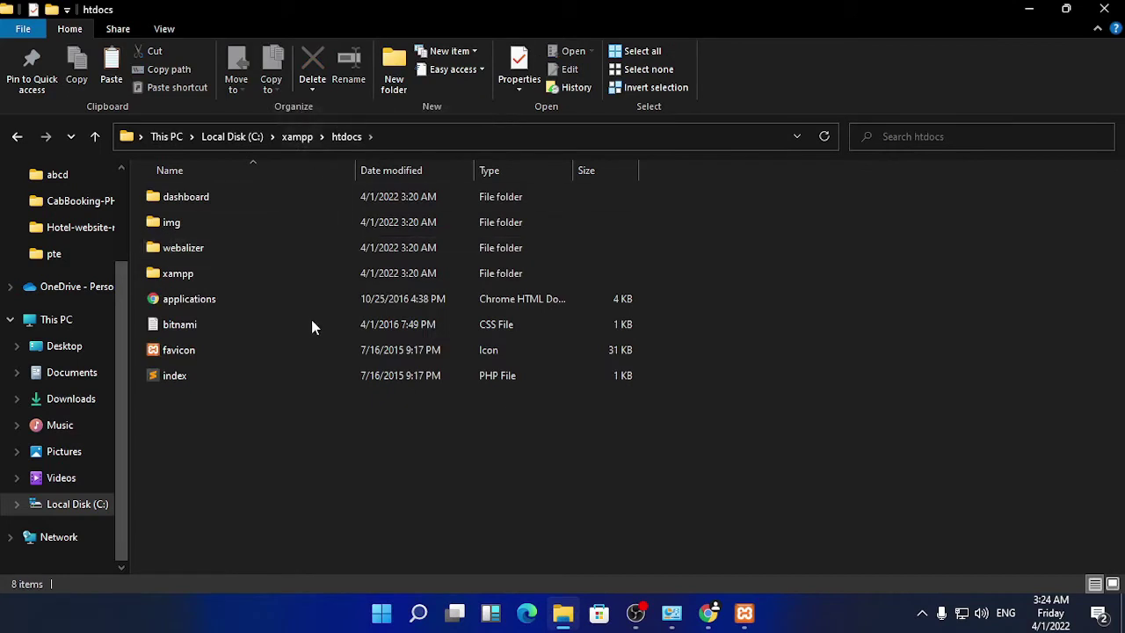
pyautogui.rightClick(314, 475)
pyautogui.click(371, 303)
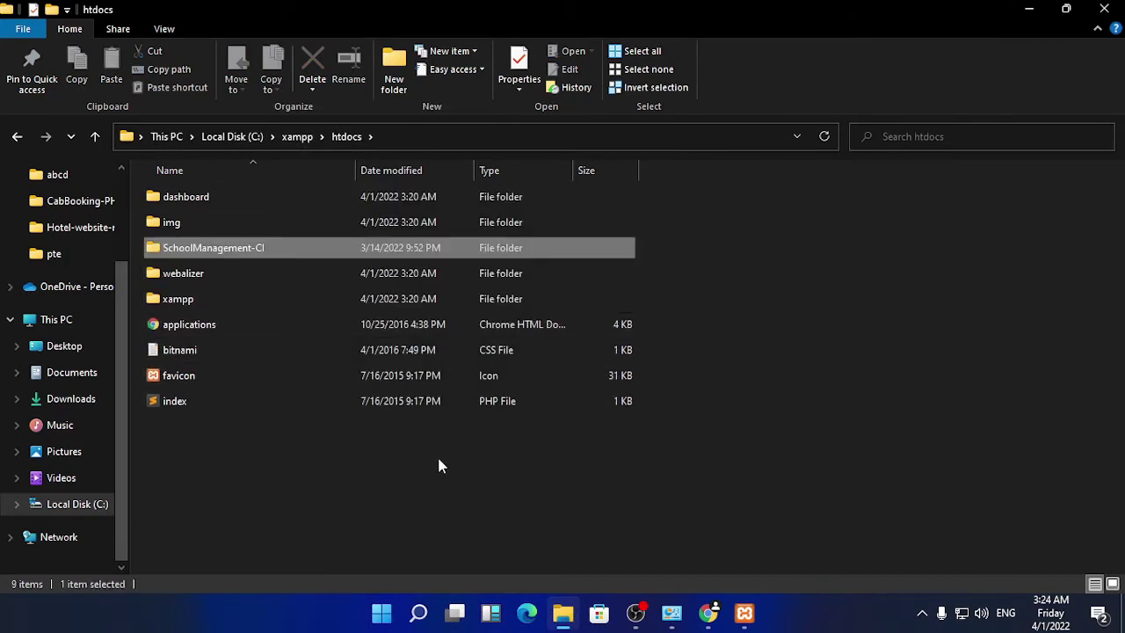
# Step: Read the 01 LOGIN DETAILS & PROJECT INFO text file in the pasted SchoolManagement-CI folder and close it
pyautogui.doubleClick(298, 249)
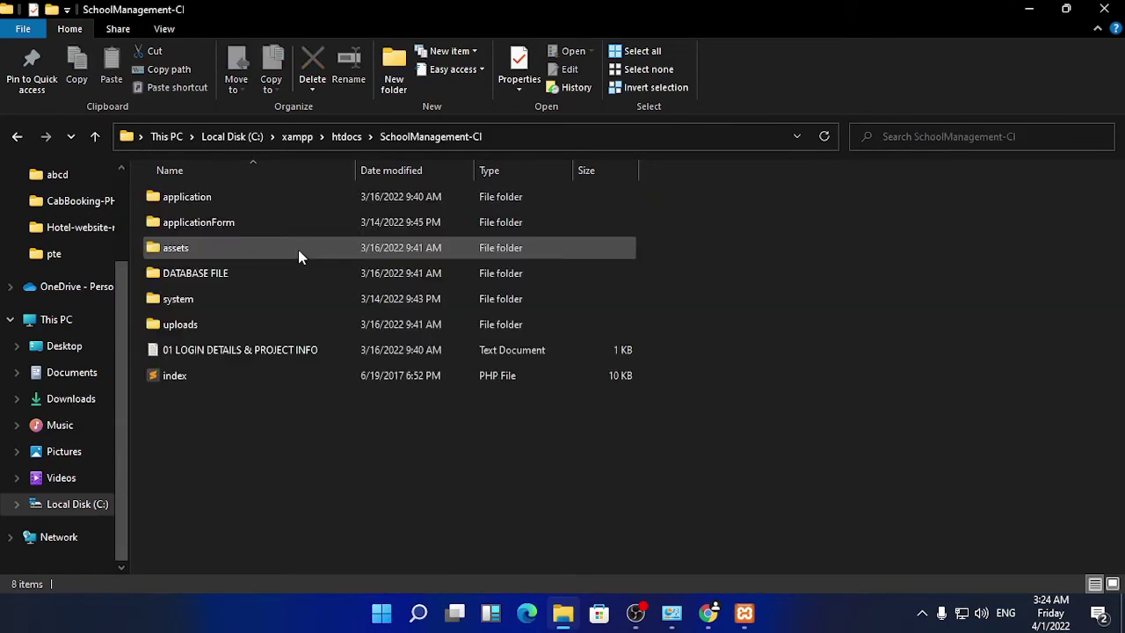
pyautogui.click(316, 348)
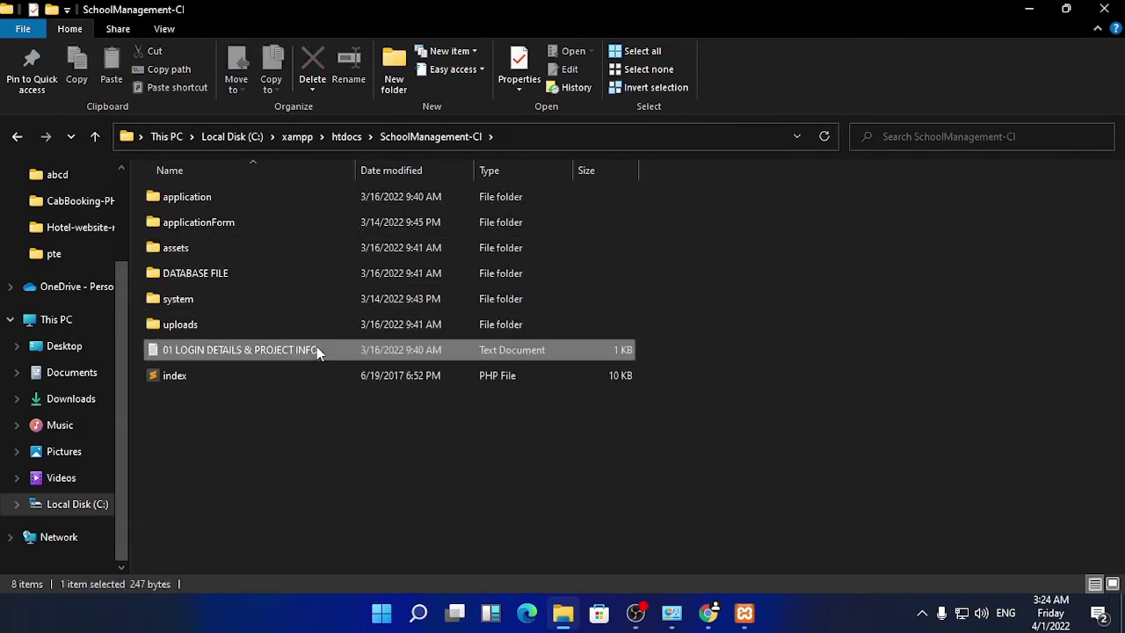
pyautogui.doubleClick(317, 349)
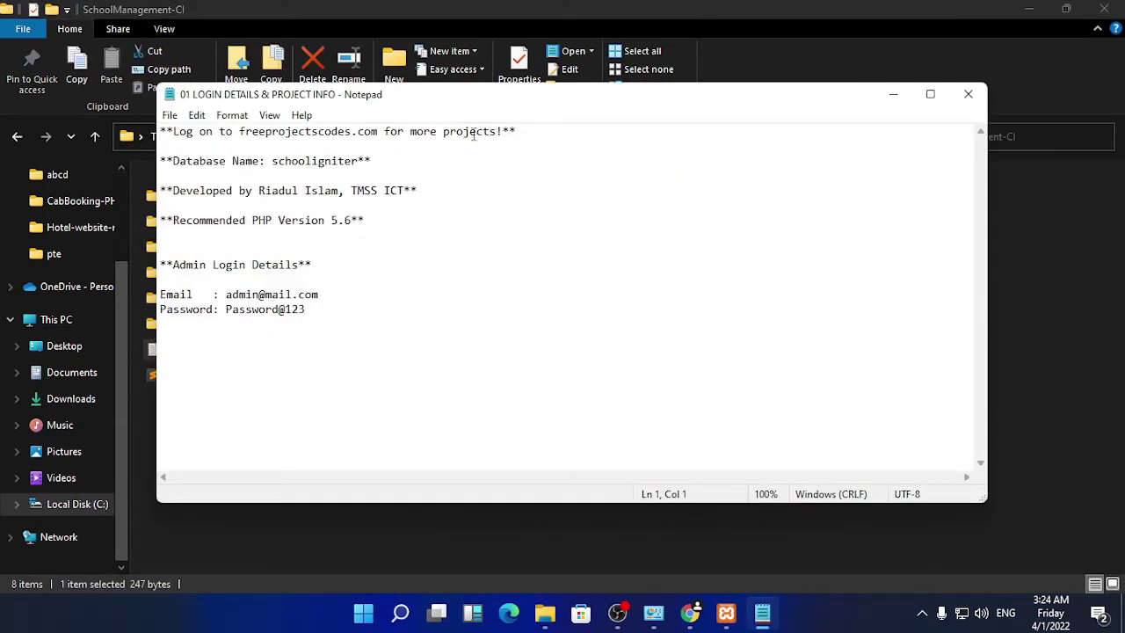
pyautogui.click(967, 94)
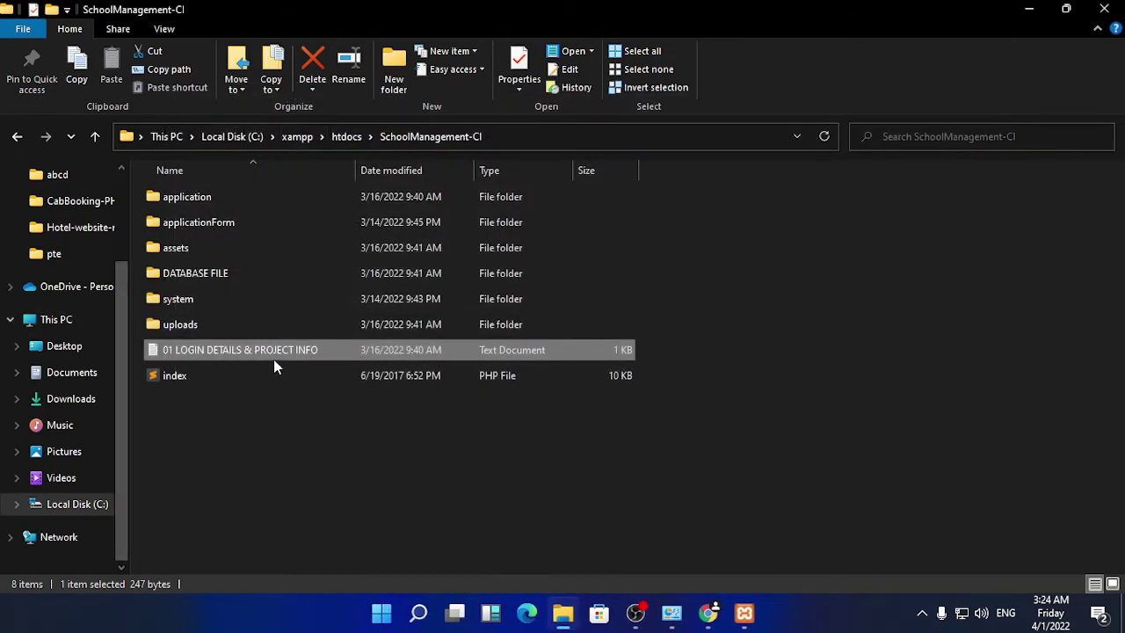
# Step: Open the project's DATABASE FILE folder and copy the name of the schooligniter SQL file
pyautogui.doubleClick(276, 276)
pyautogui.rightClick(238, 222)
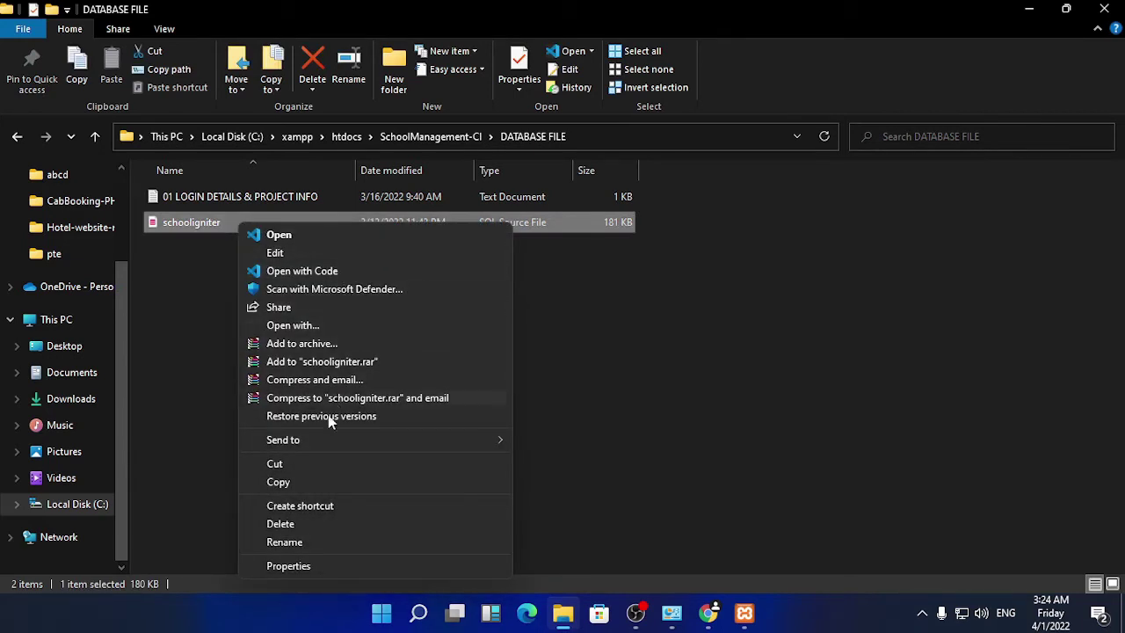
pyautogui.click(286, 541)
pyautogui.rightClick(202, 223)
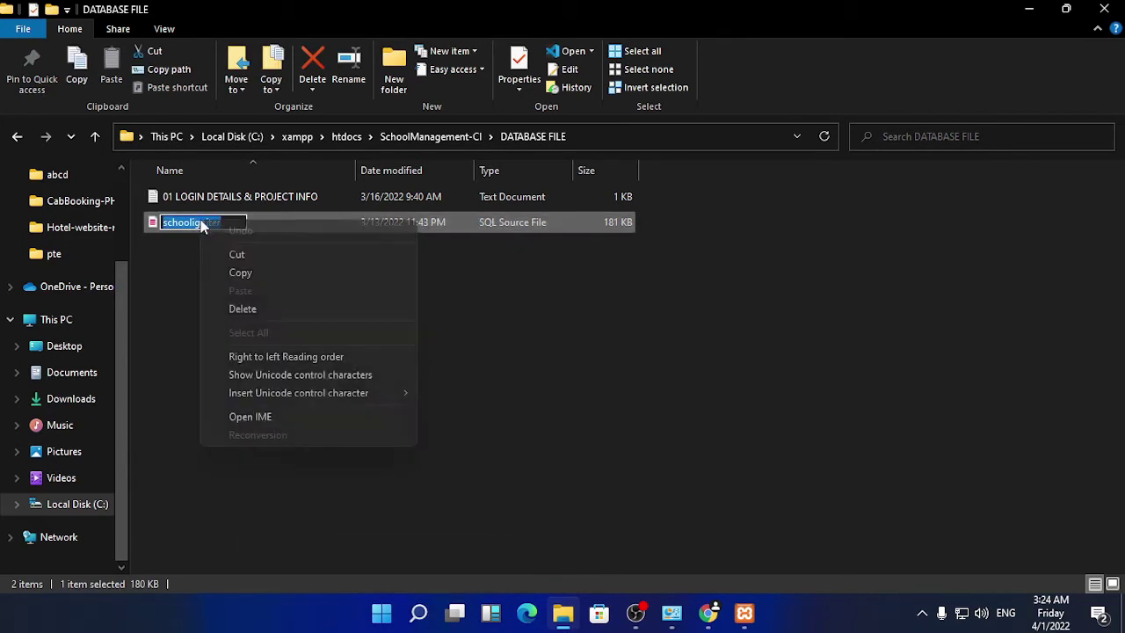
pyautogui.click(249, 272)
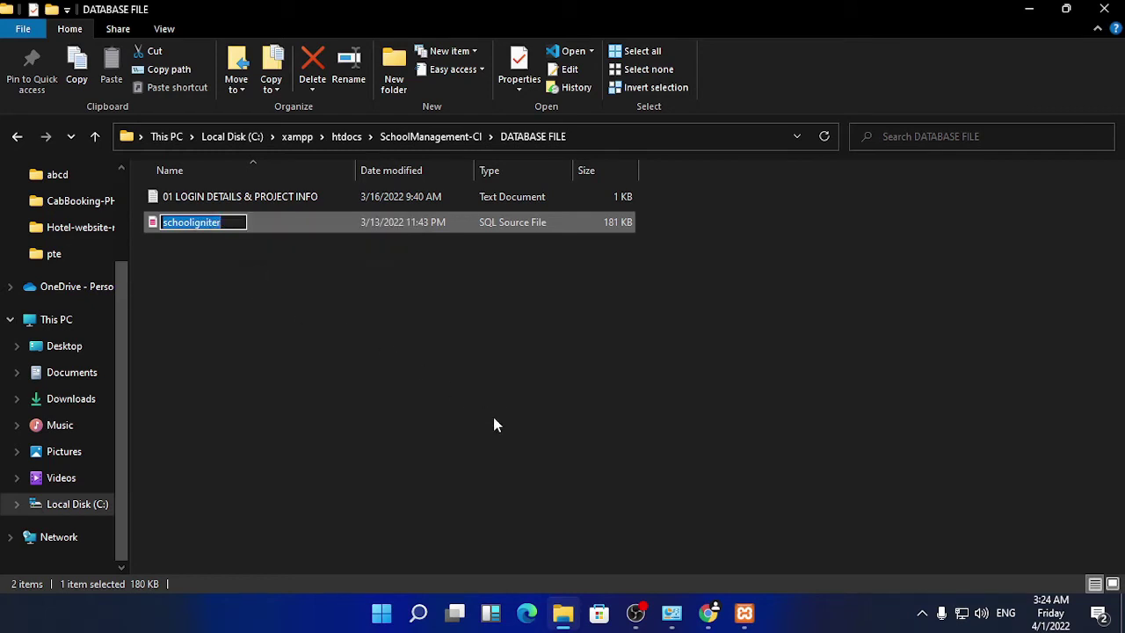
# Step: Switch to Chrome, close the MEGA download tab and load localhost/phpmyadmin in a new tab without the downloads bar
pyautogui.click(708, 613)
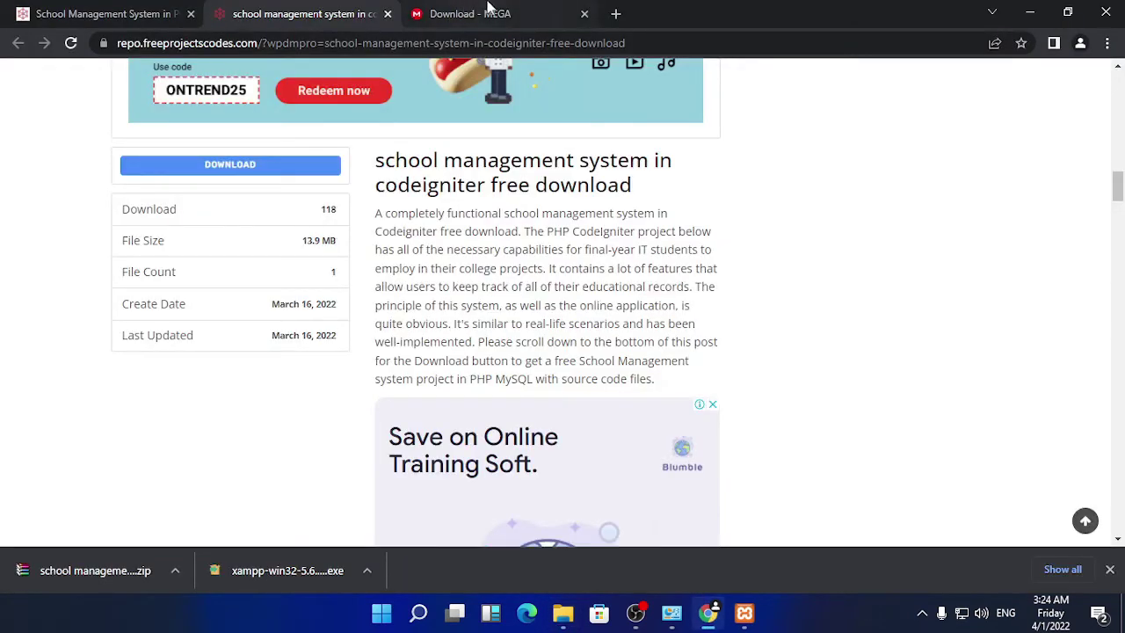
pyautogui.click(581, 14)
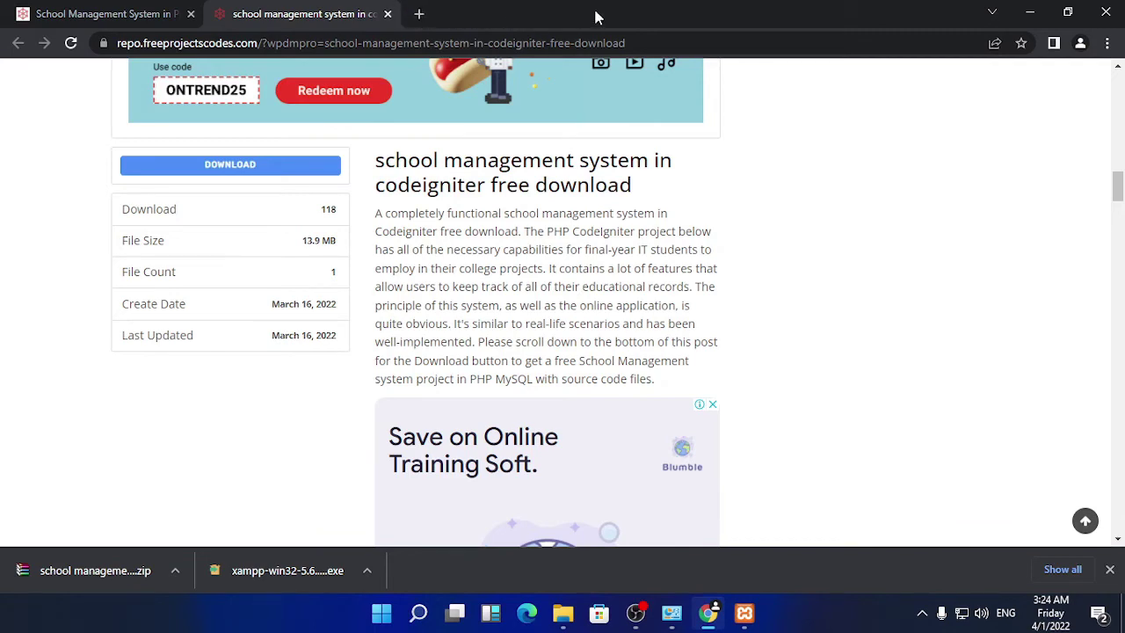
pyautogui.click(420, 14)
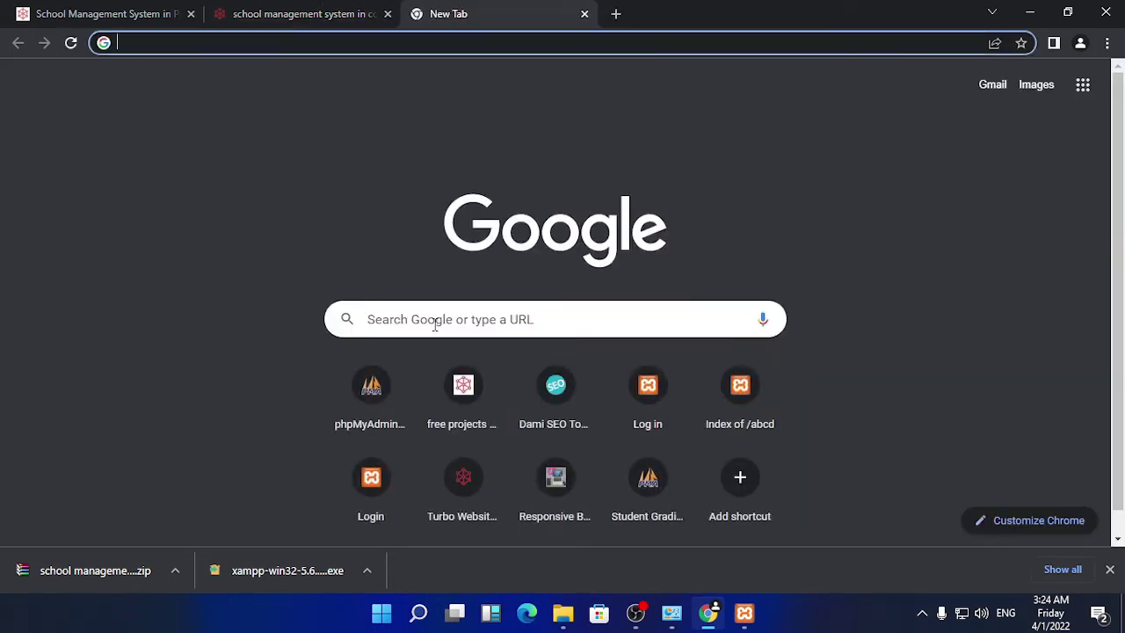
pyautogui.write('local')
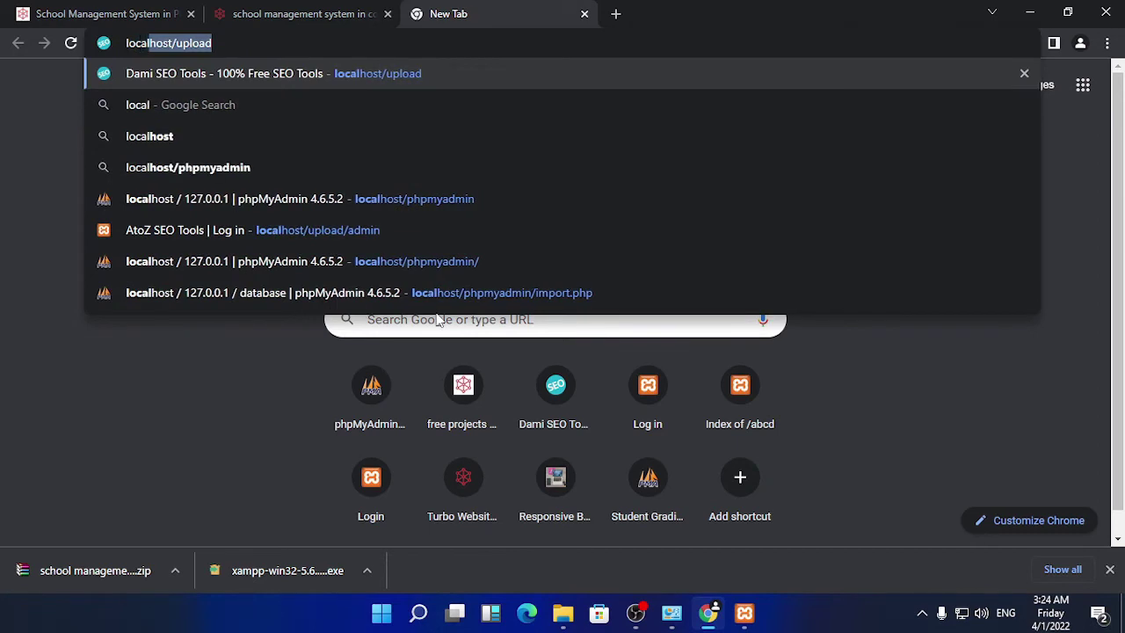
pyautogui.press('Right')
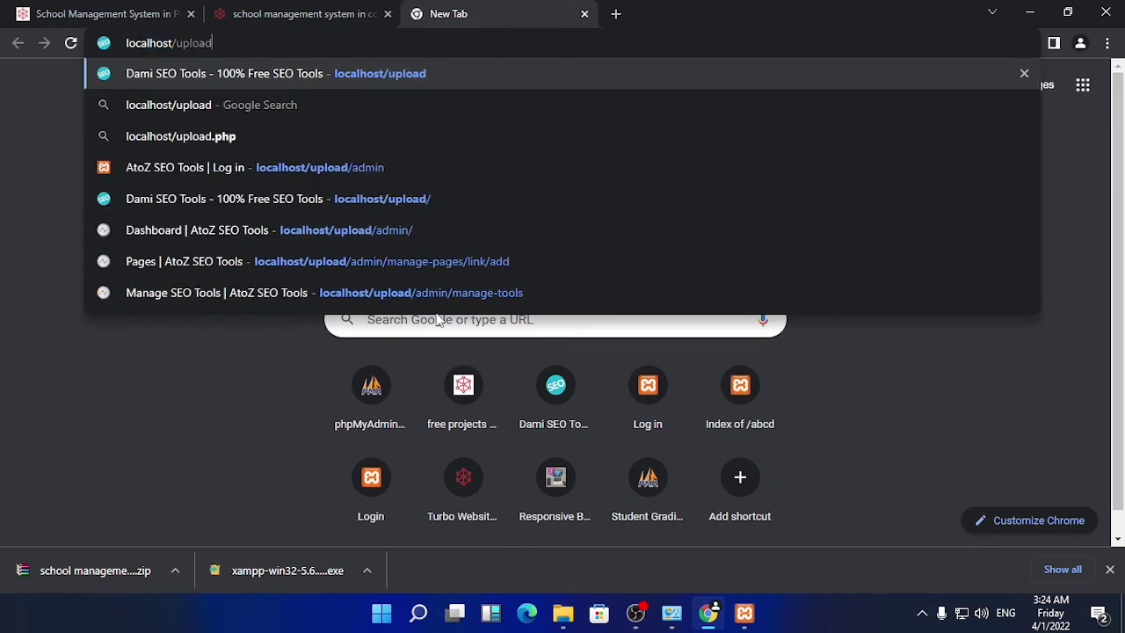
pyautogui.press('BackSpace')
pyautogui.press('BackSpace')
pyautogui.press('BackSpace')
pyautogui.press('BackSpace')
pyautogui.press('BackSpace')
pyautogui.press('BackSpace')
pyautogui.press('BackSpace')
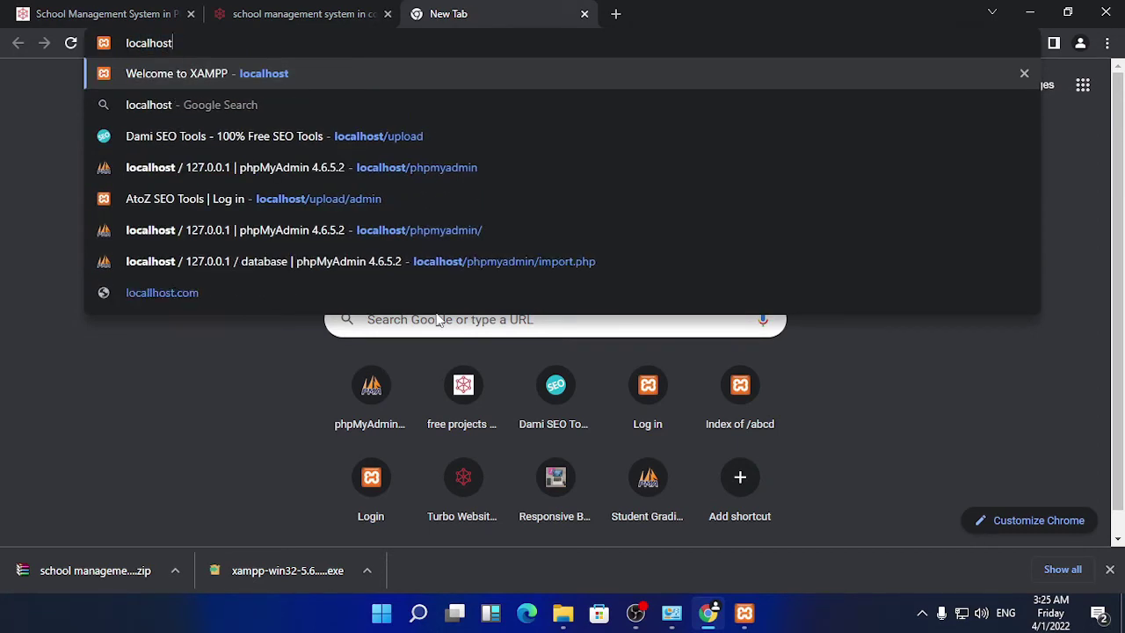
pyautogui.write('/')
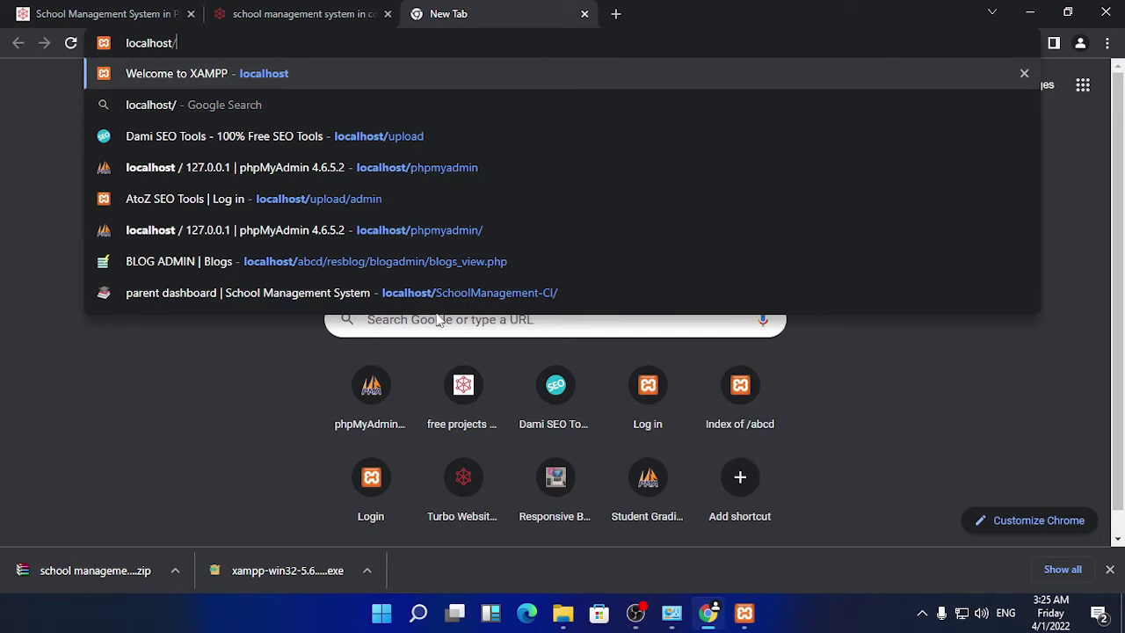
pyautogui.write('php')
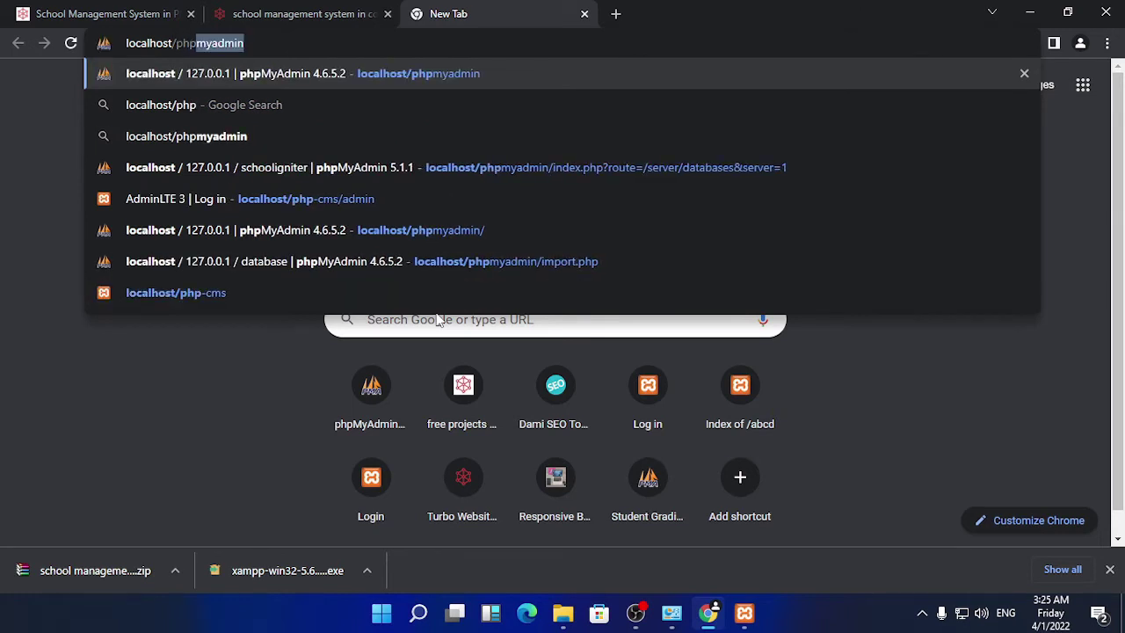
pyautogui.press('Right')
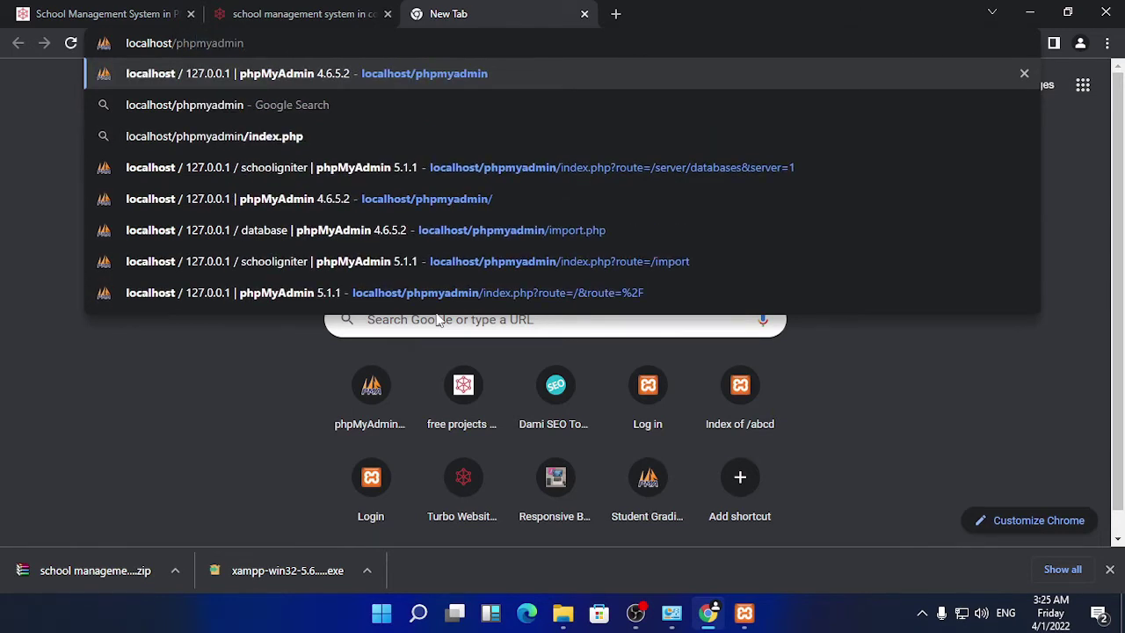
pyautogui.press('Return')
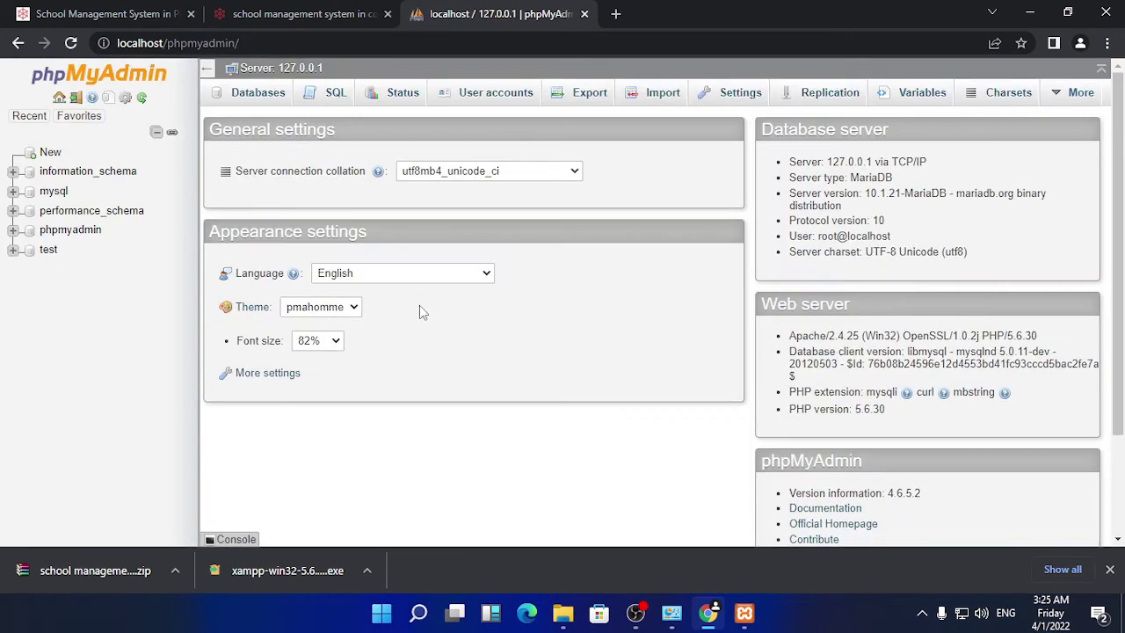
pyautogui.click(1110, 569)
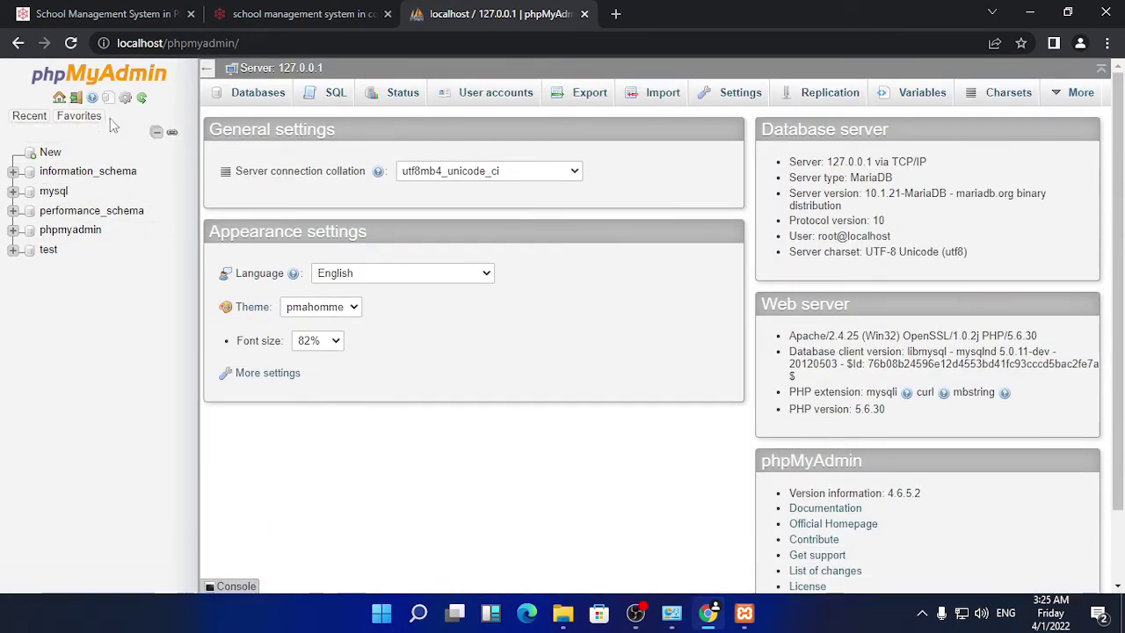
# Step: Create a new database named schooligniter using the copied file name, leaving the collation unset
pyautogui.click(50, 153)
pyautogui.click(315, 215)
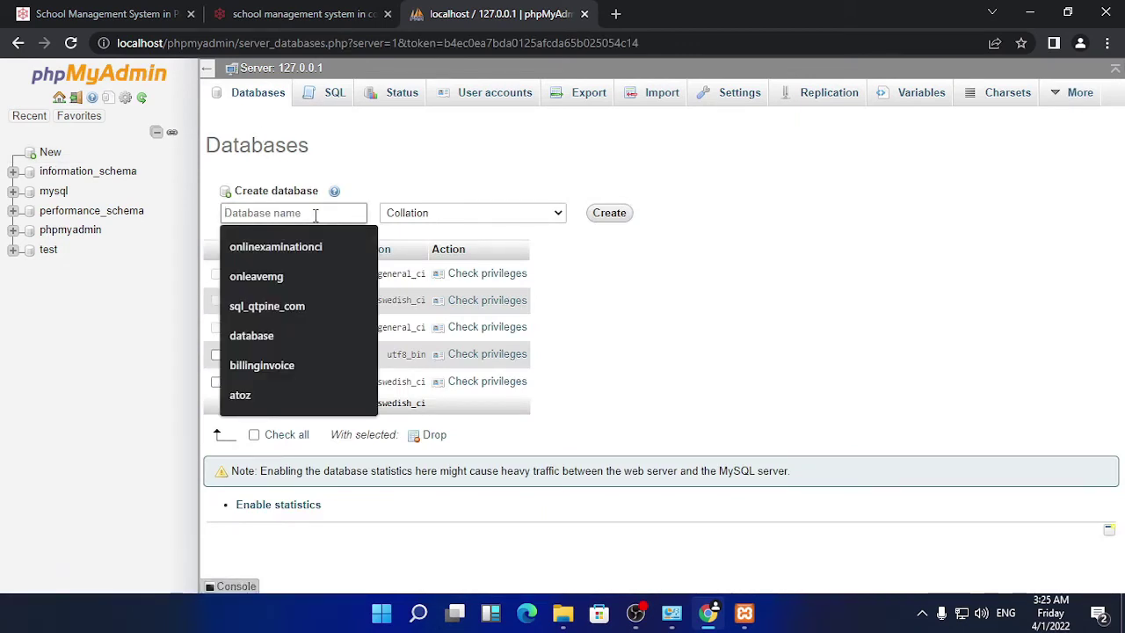
pyautogui.rightClick(315, 214)
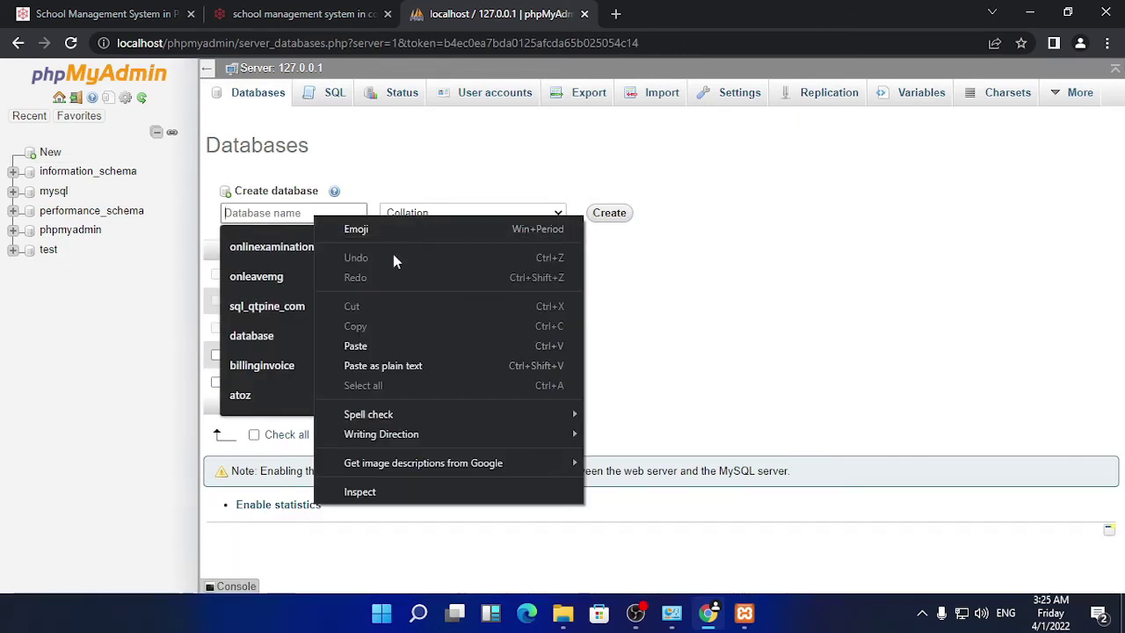
pyautogui.click(372, 344)
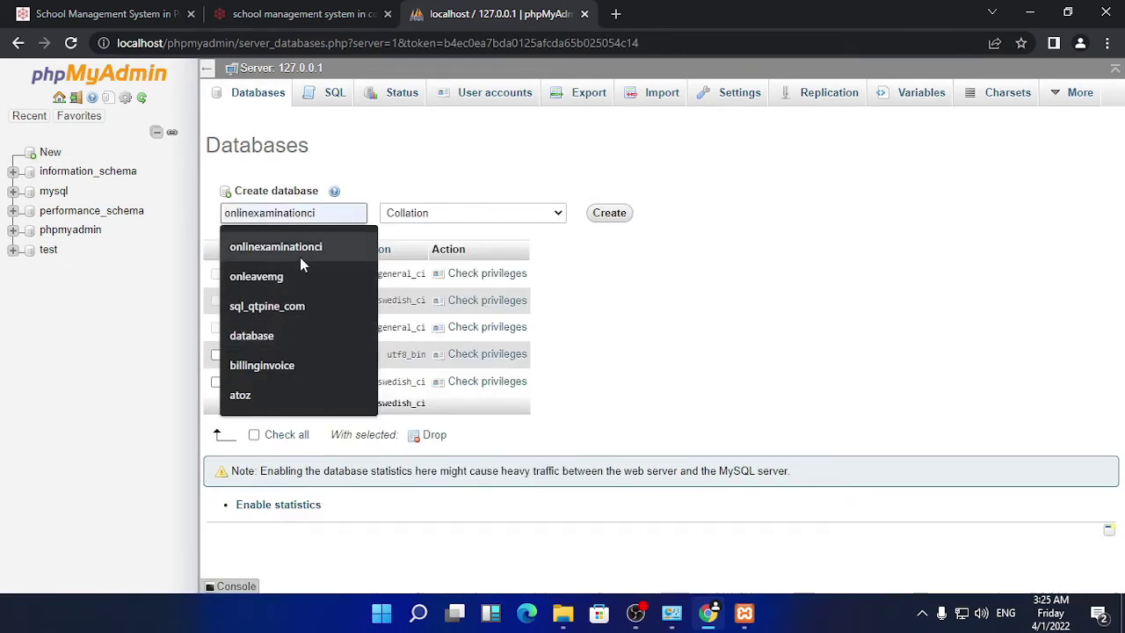
pyautogui.click(392, 141)
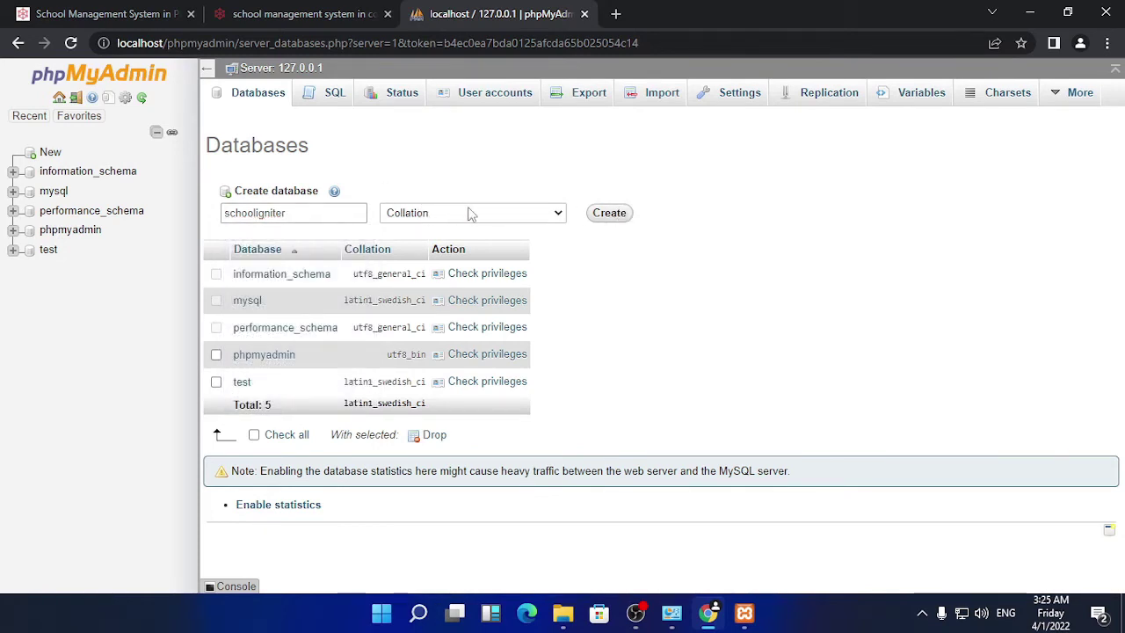
pyautogui.click(608, 213)
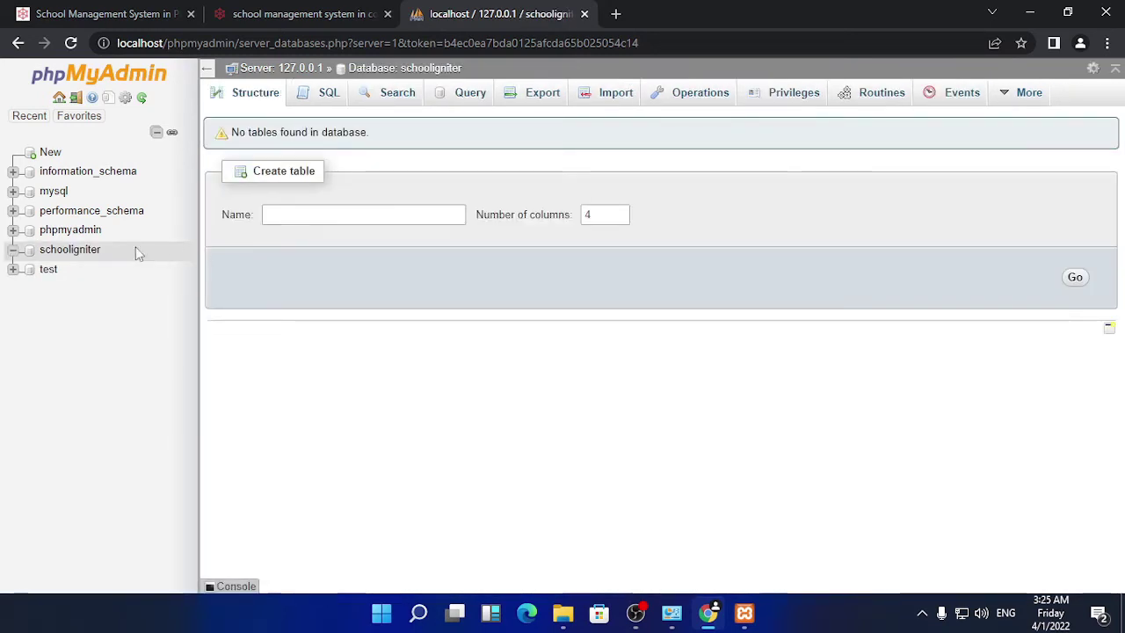
# Step: Import schooligniter.sql from C:\xampp\htdocs\SchoolManagement-CI\DATABASE FILE into the schooligniter database, keeping the default import options
pyautogui.click(615, 95)
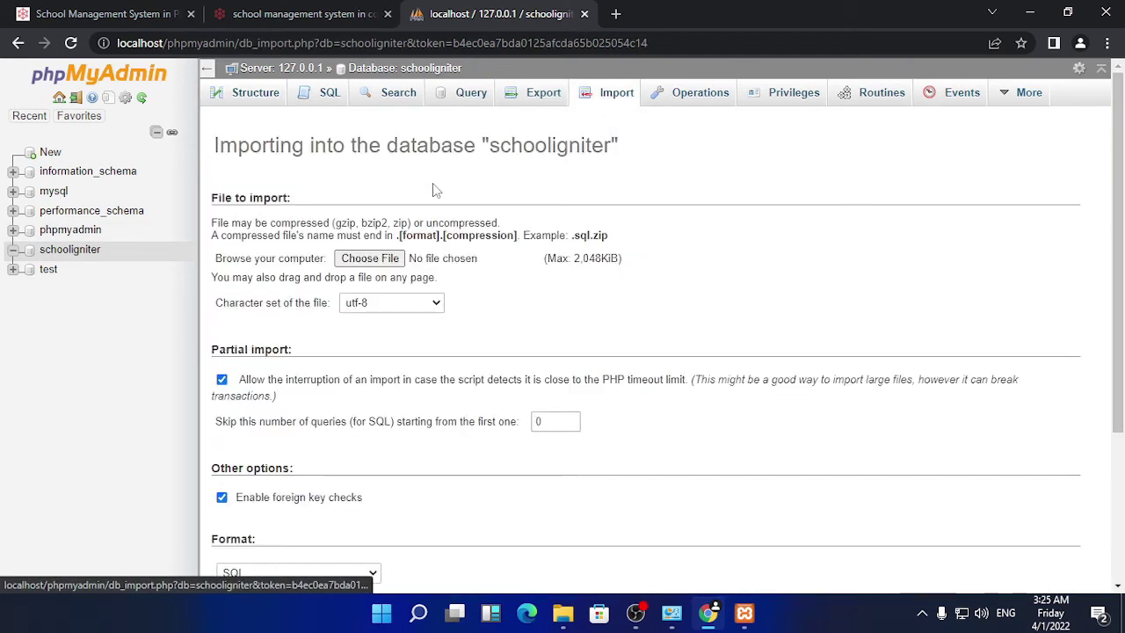
pyautogui.click(373, 260)
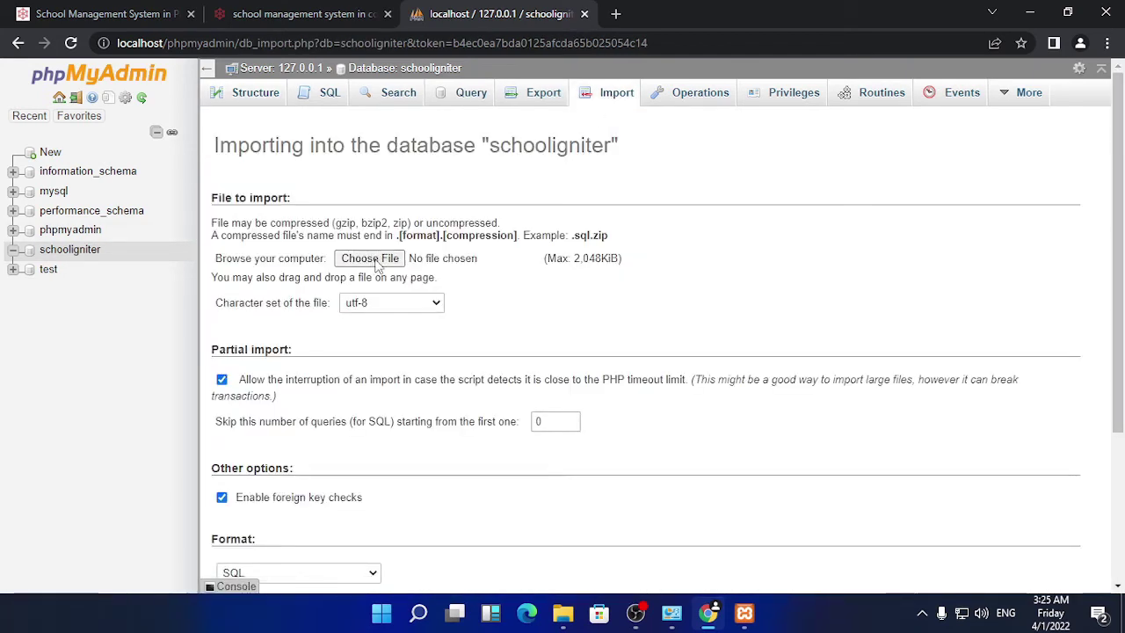
pyautogui.click(305, 249)
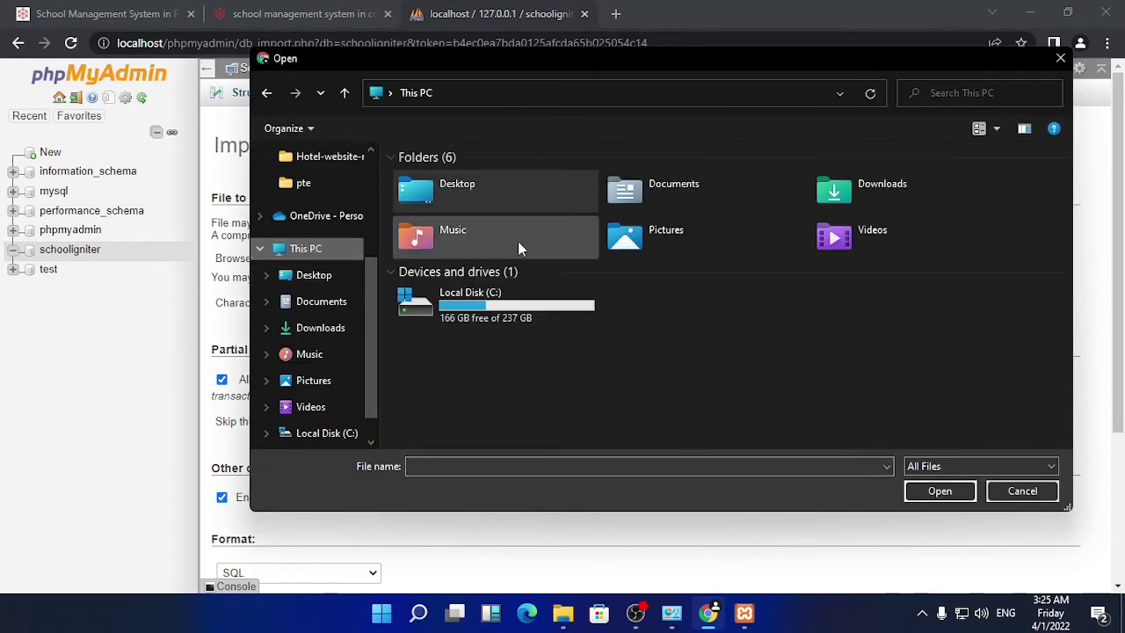
pyautogui.doubleClick(527, 320)
pyautogui.scroll(-2, 532, 310)
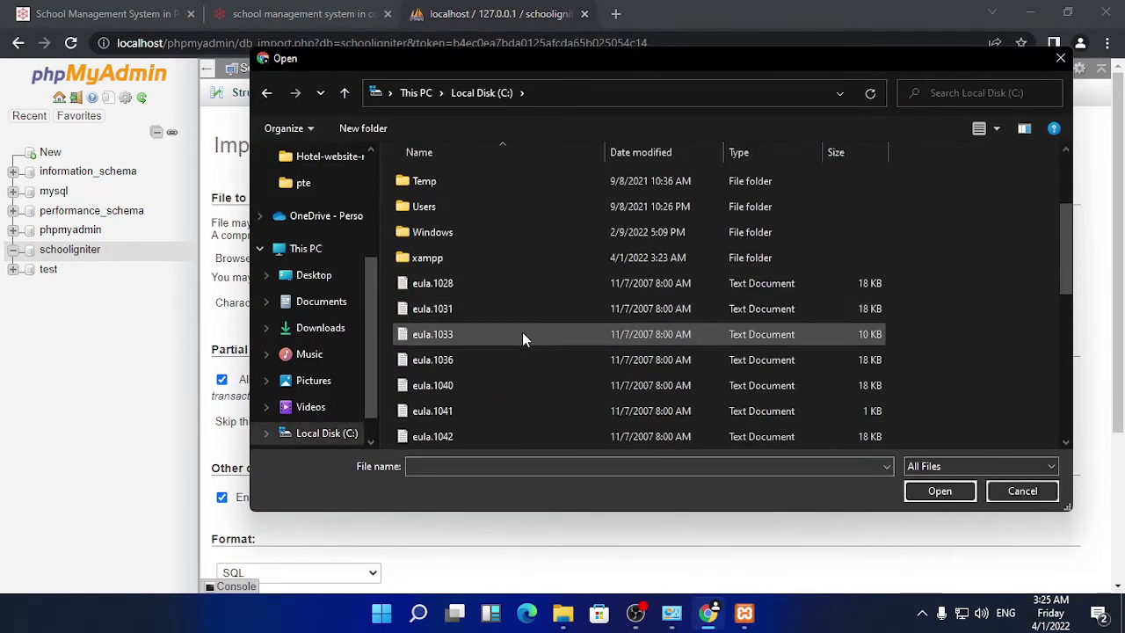
pyautogui.doubleClick(518, 262)
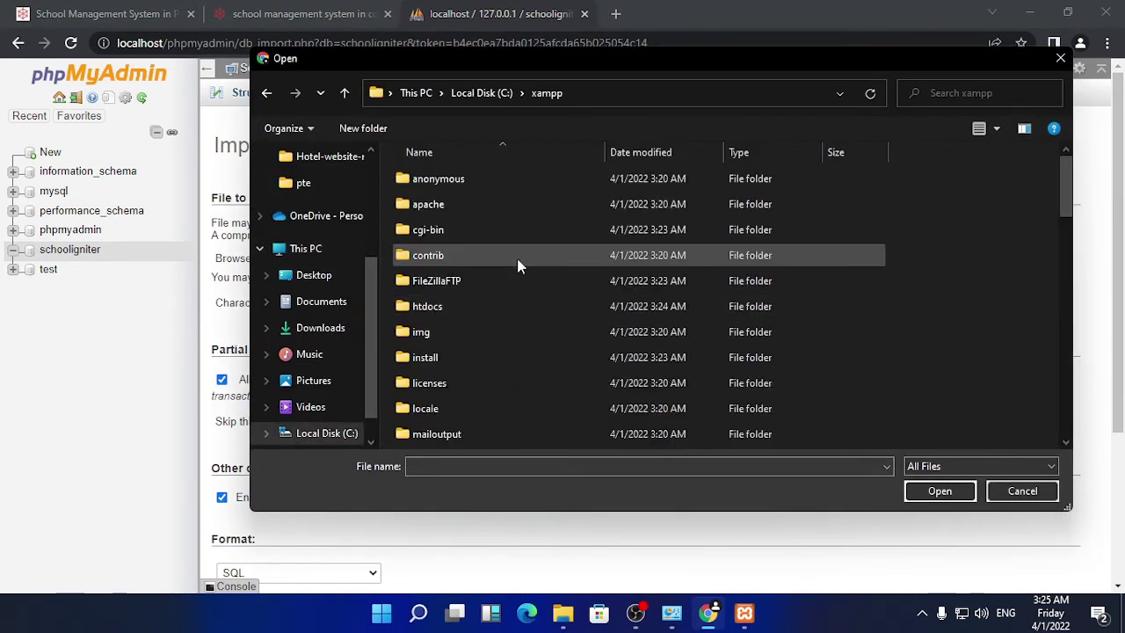
pyautogui.doubleClick(477, 306)
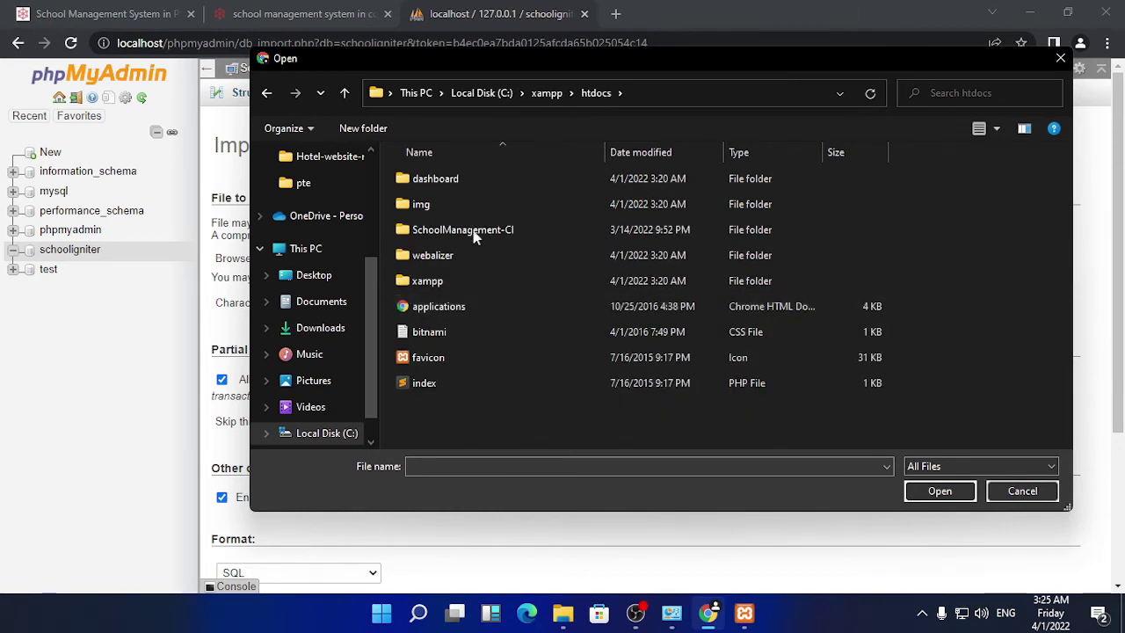
pyautogui.doubleClick(496, 229)
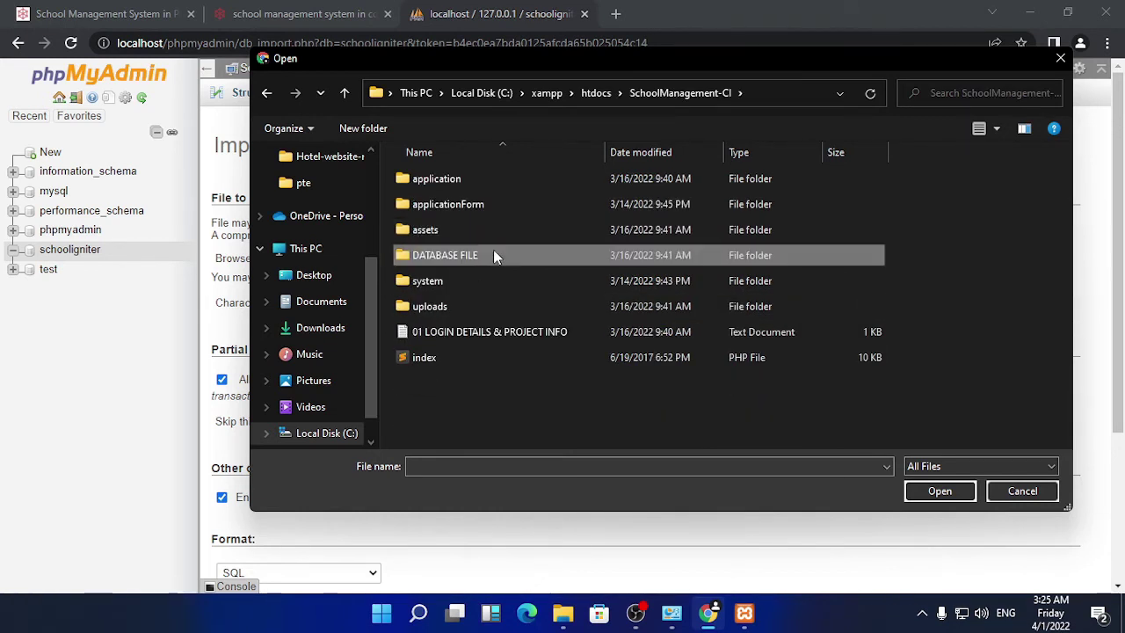
pyautogui.doubleClick(493, 254)
pyautogui.click(492, 207)
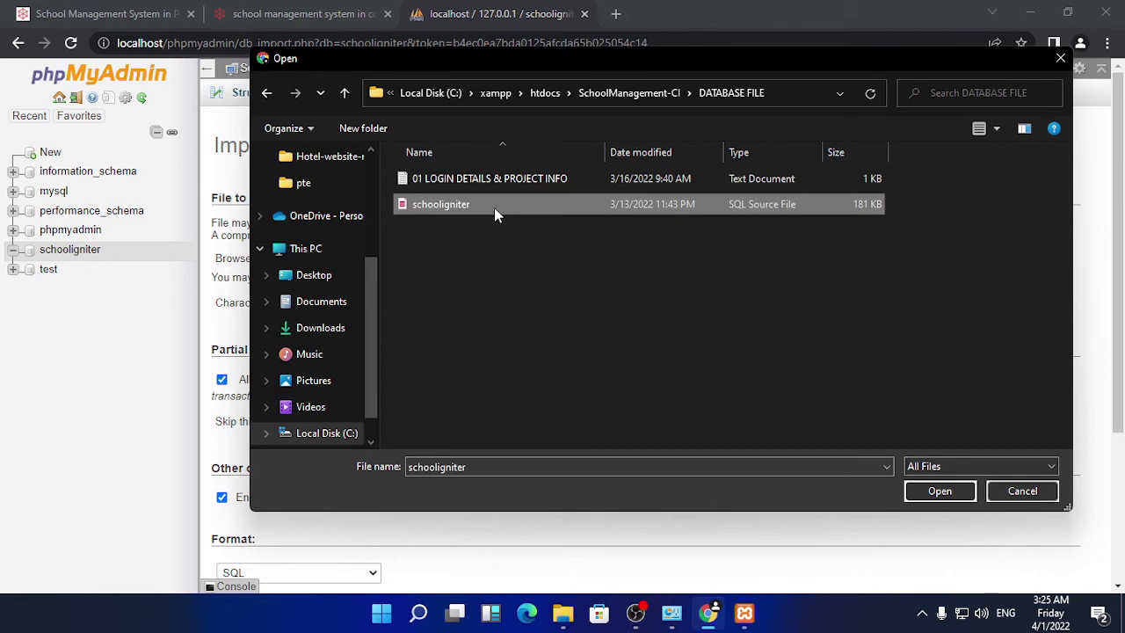
pyautogui.click(940, 490)
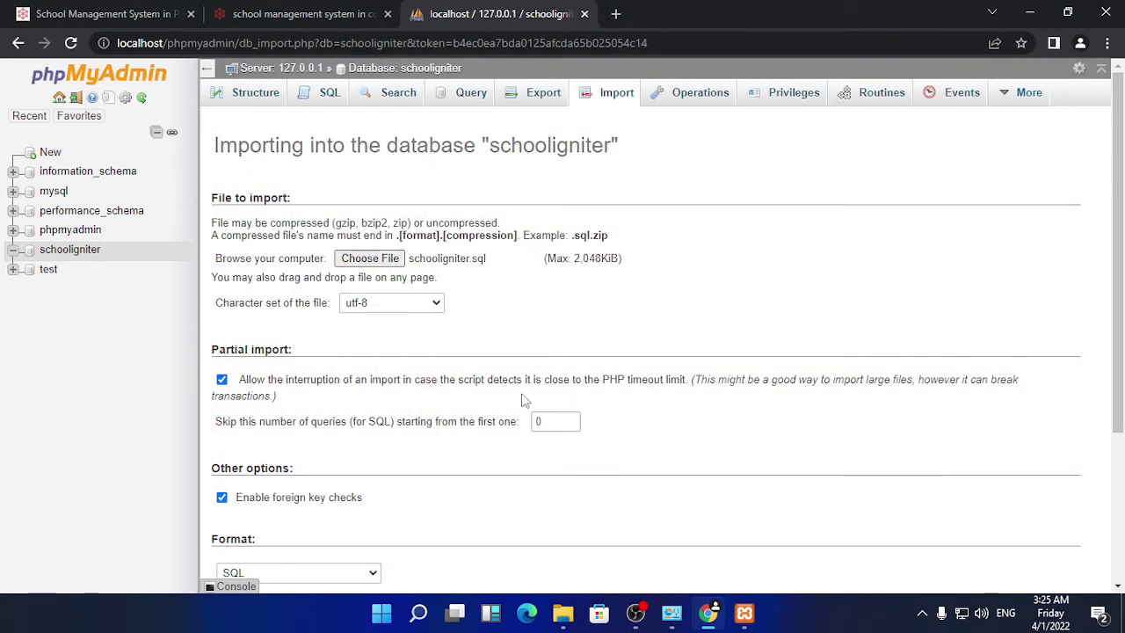
pyautogui.scroll(-3, 535, 362)
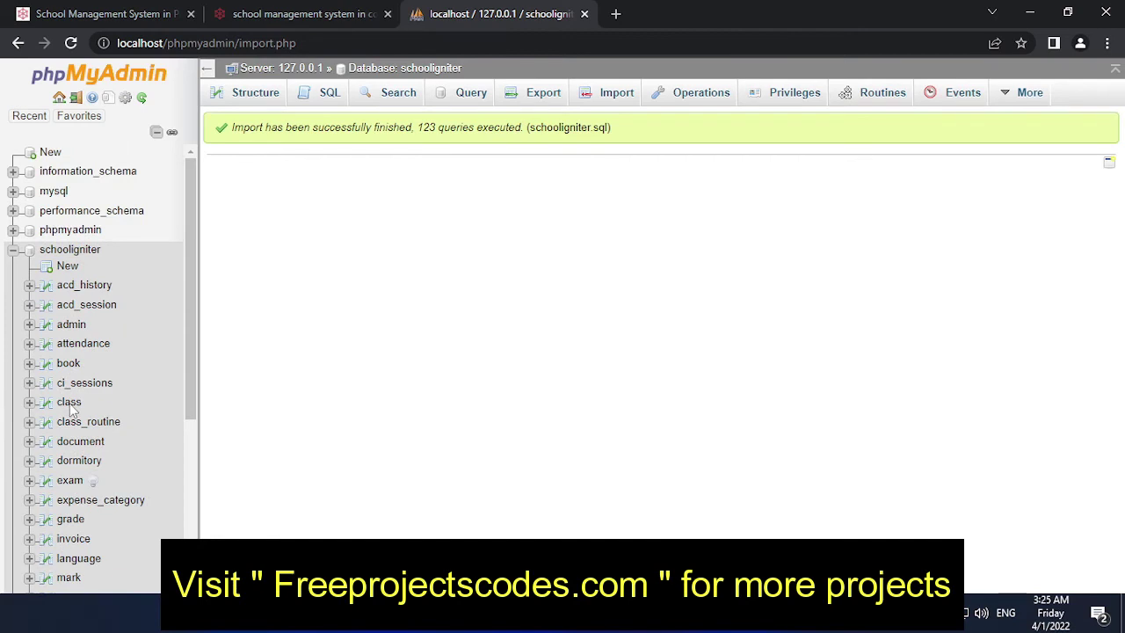
# Step: Compare the admin table's record with the admin login details in the 01 LOGIN DETAILS & PROJECT INFO text file, and minimize the file
pyautogui.click(71, 324)
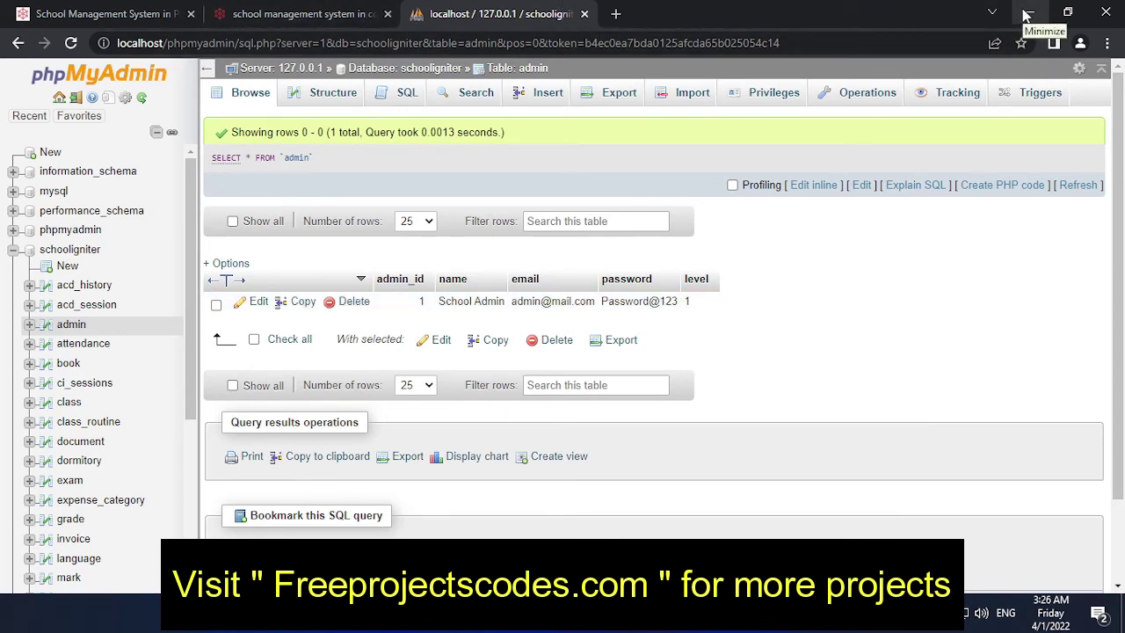
pyautogui.click(1026, 14)
pyautogui.doubleClick(260, 199)
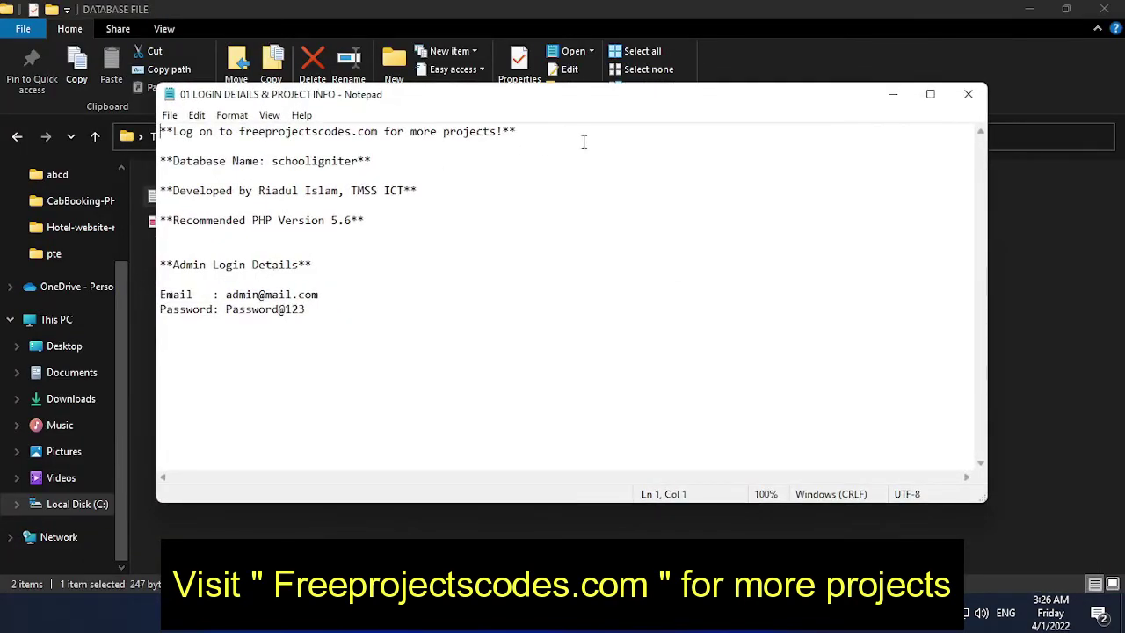
pyautogui.click(883, 99)
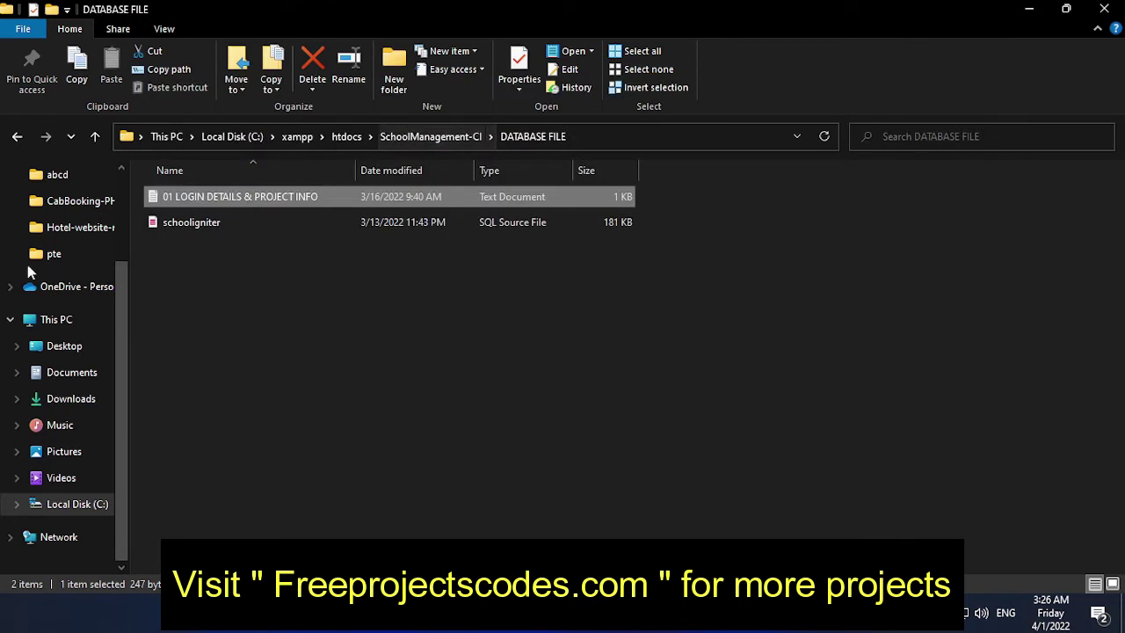
# Step: Look through the project's application folder and return to the SchoolManagement-CI folder
pyautogui.click(20, 139)
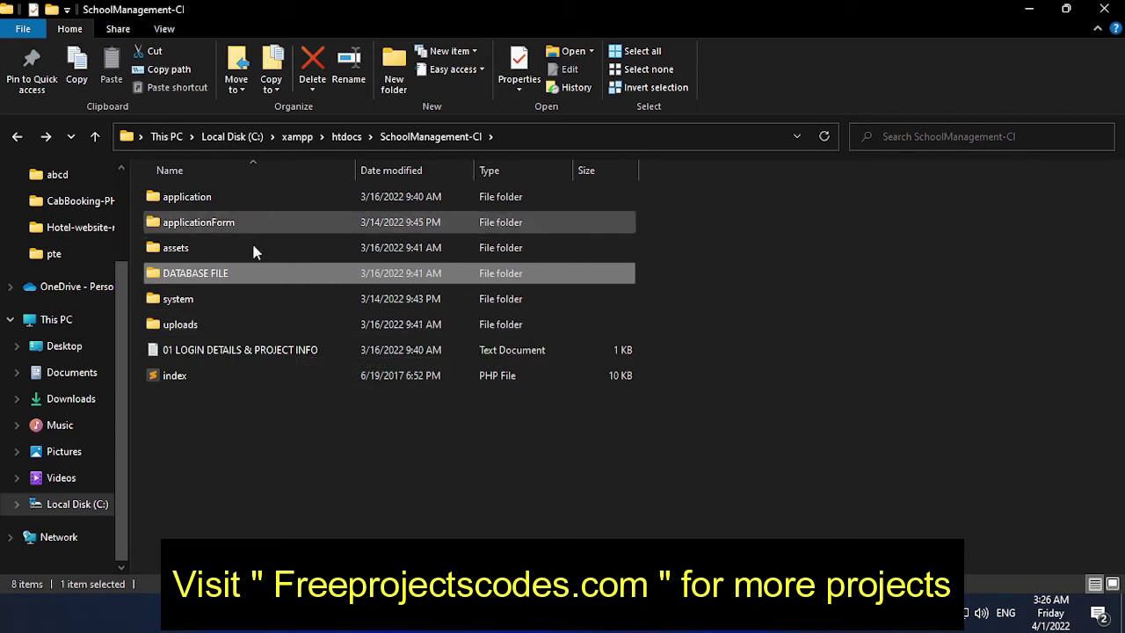
pyautogui.doubleClick(249, 200)
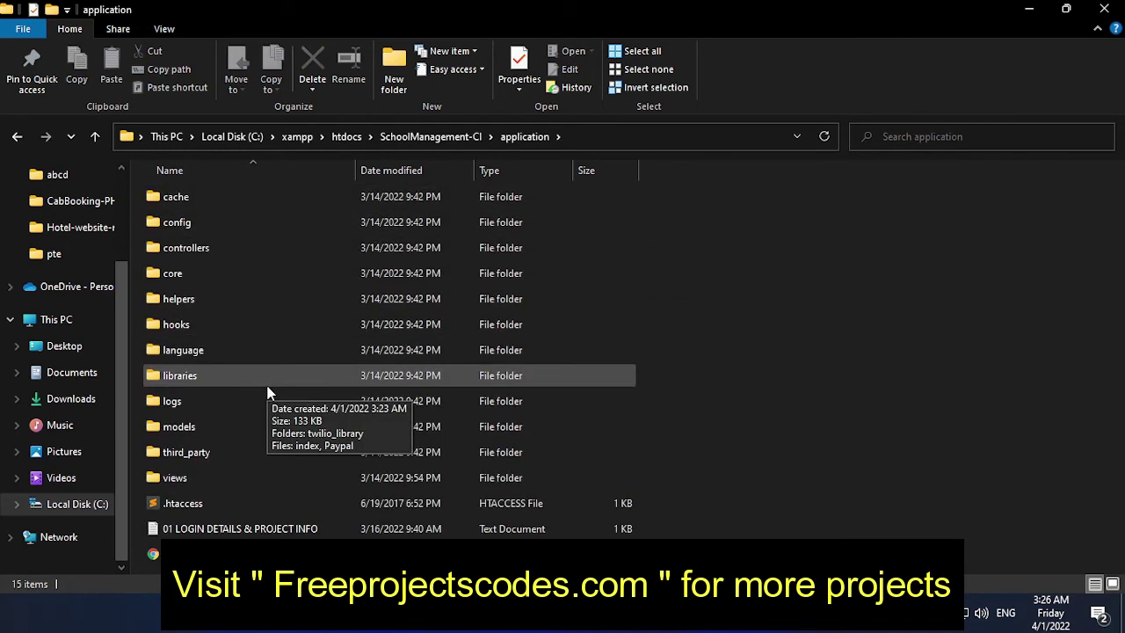
pyautogui.click(17, 136)
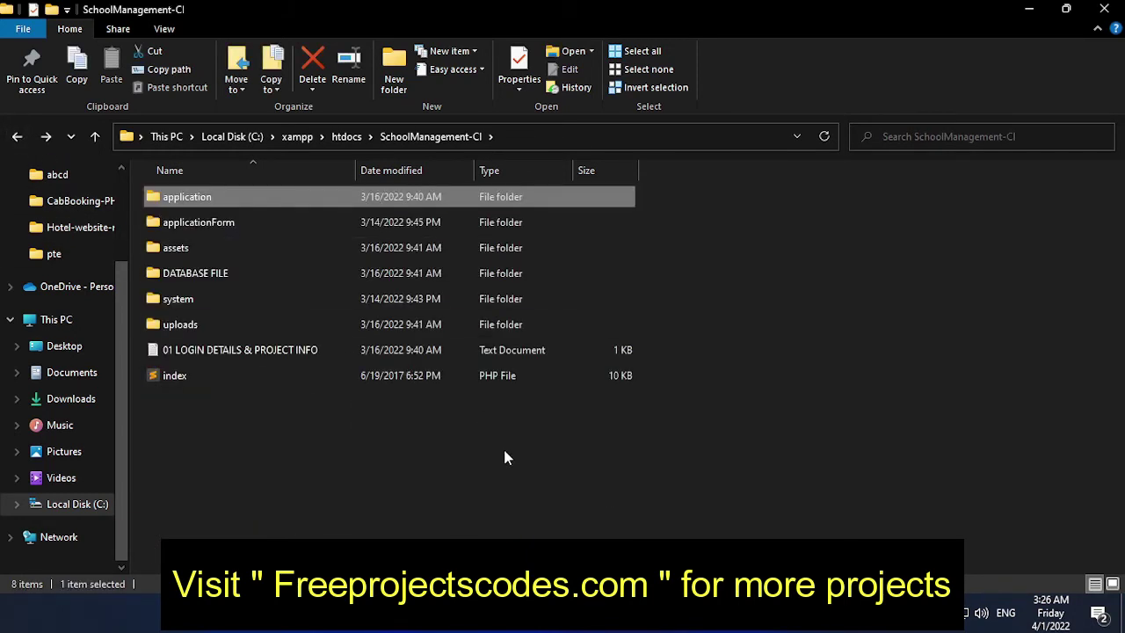
# Step: Copy the name of the SchoolManagement-CI folder in htdocs without renaming the folder
pyautogui.click(17, 136)
pyautogui.rightClick(288, 251)
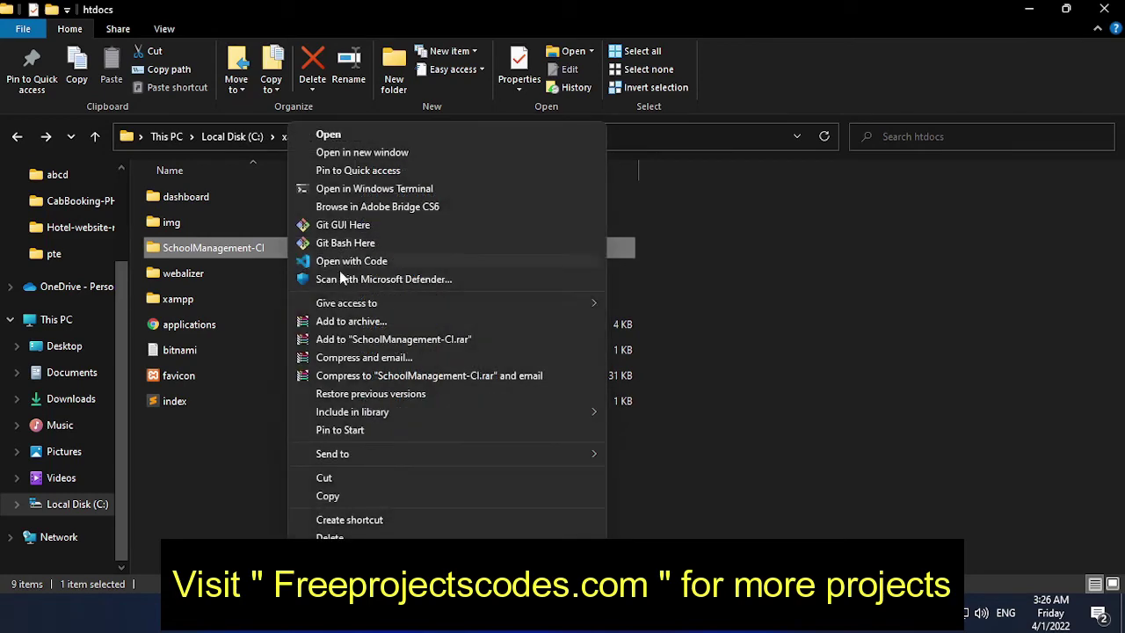
pyautogui.press('m')
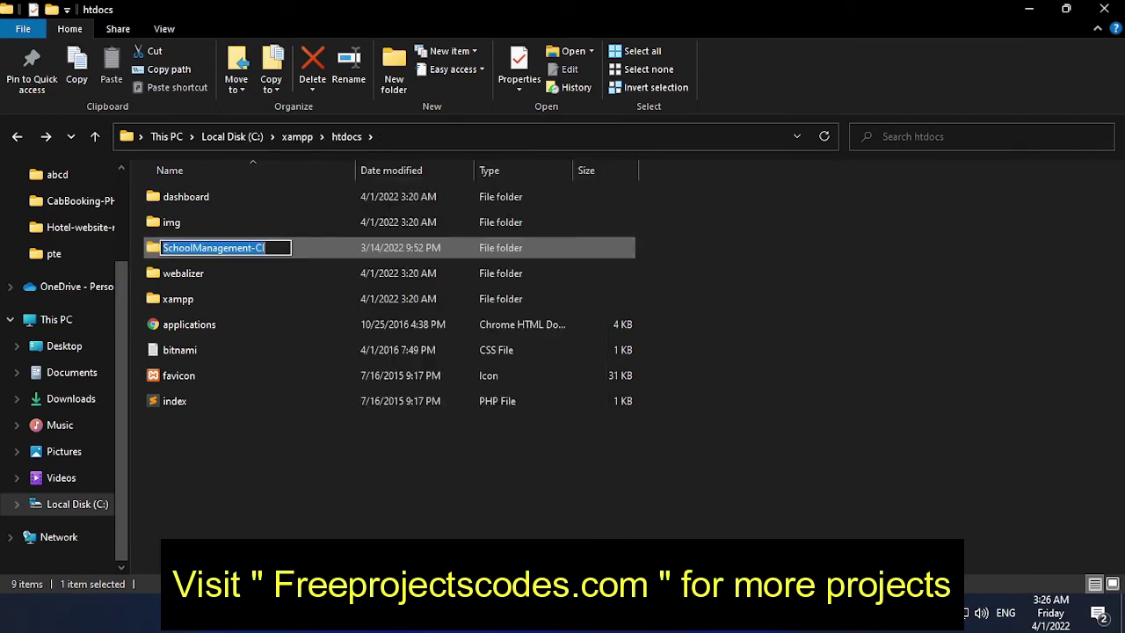
pyautogui.rightClick(245, 251)
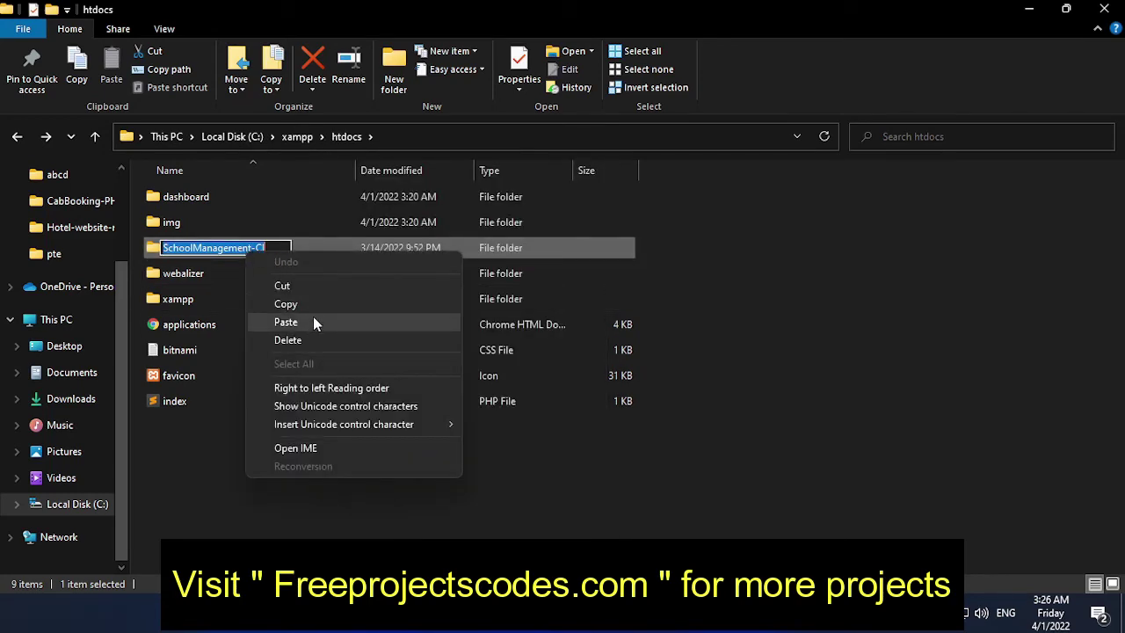
pyautogui.rightClick(205, 249)
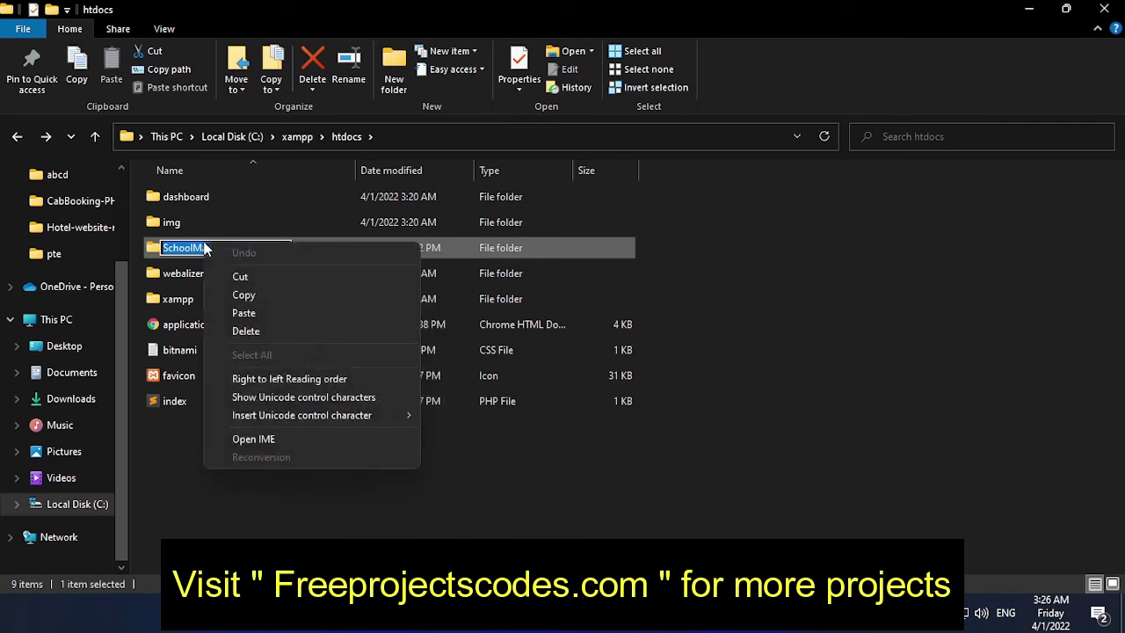
pyautogui.click(256, 295)
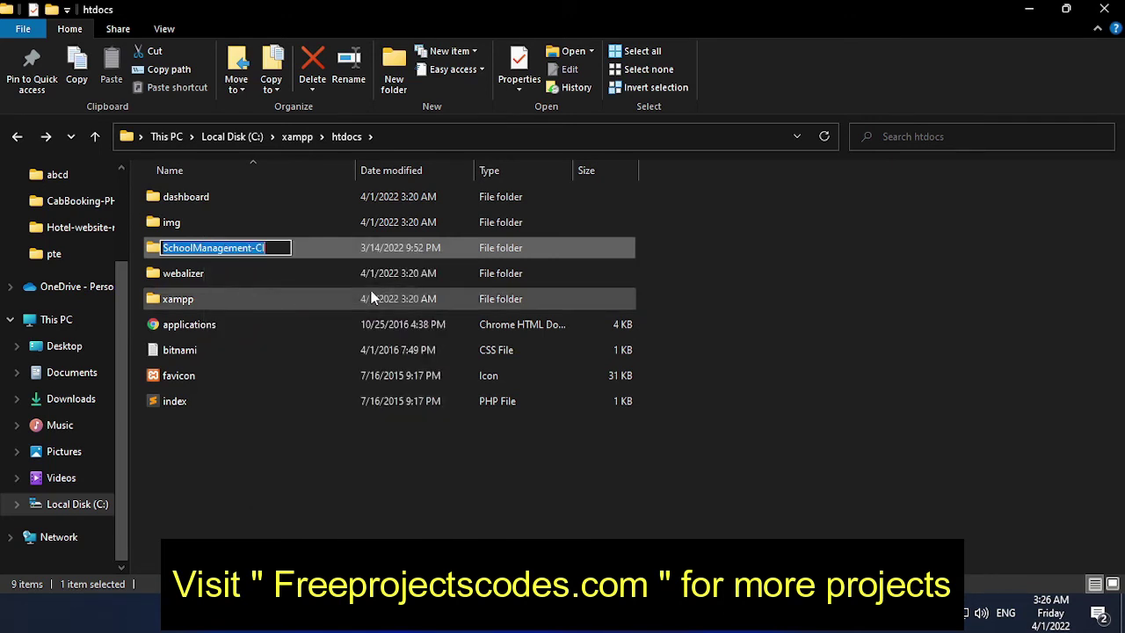
pyautogui.click(837, 290)
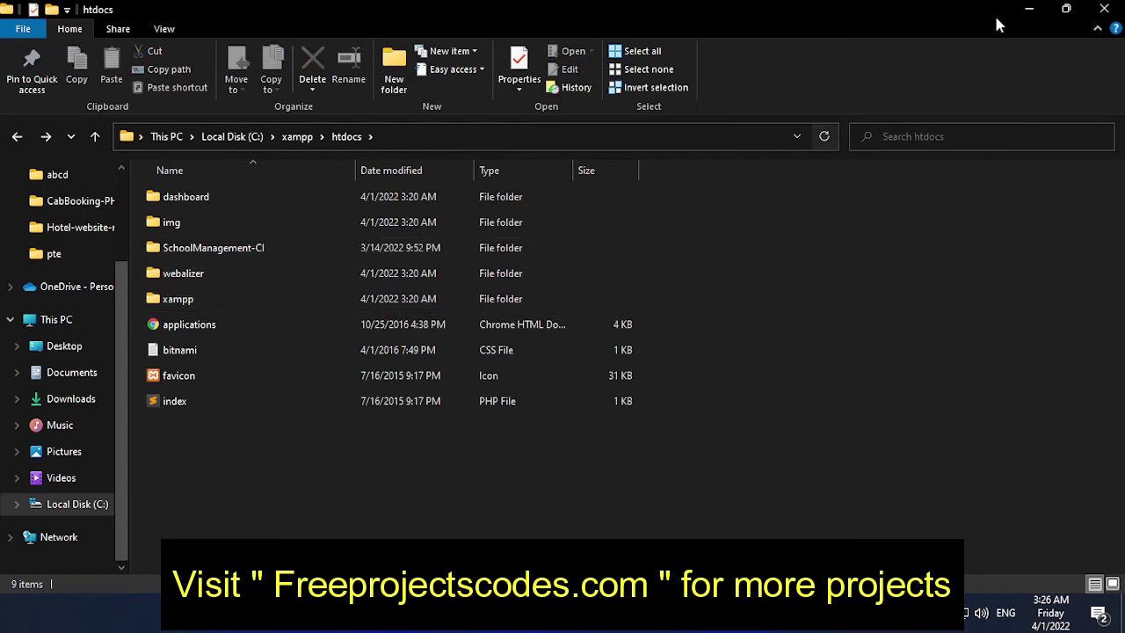
# Step: Switch to Chrome and load localhost/SchoolManagement-CI in a new tab using the copied folder name
pyautogui.click(1028, 11)
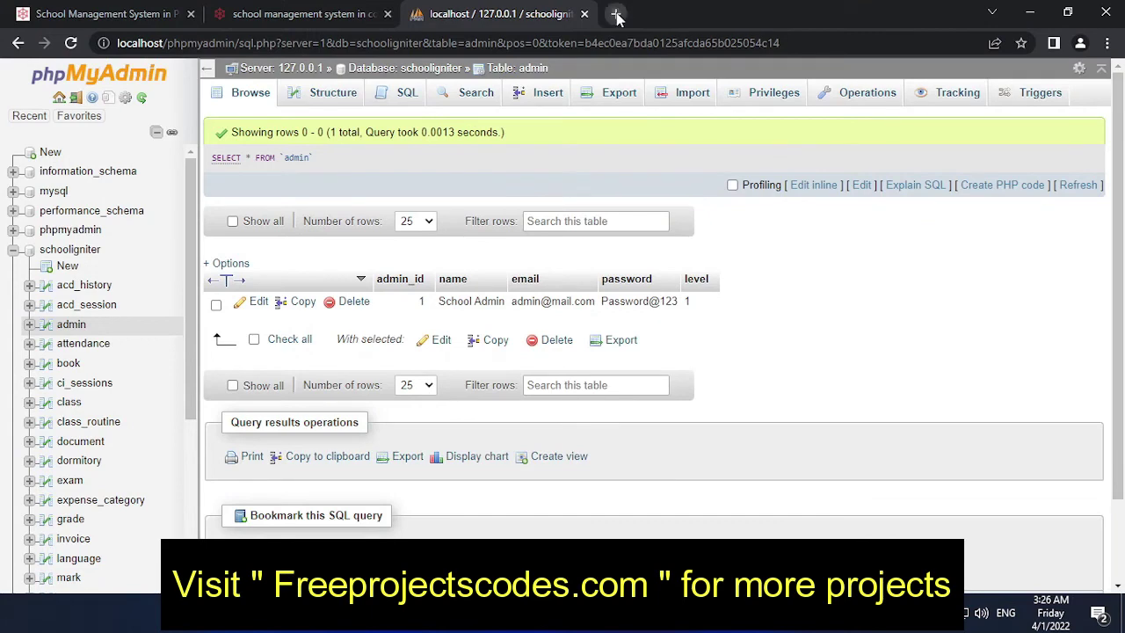
pyautogui.click(618, 14)
pyautogui.write('loc')
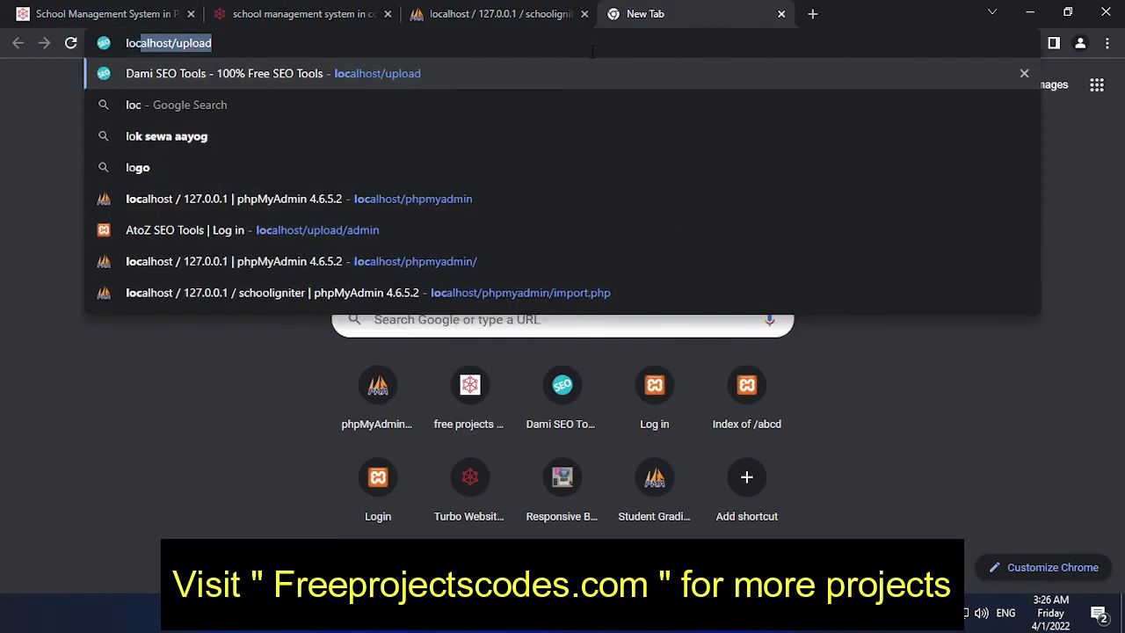
pyautogui.write('al')
pyautogui.press('Right')
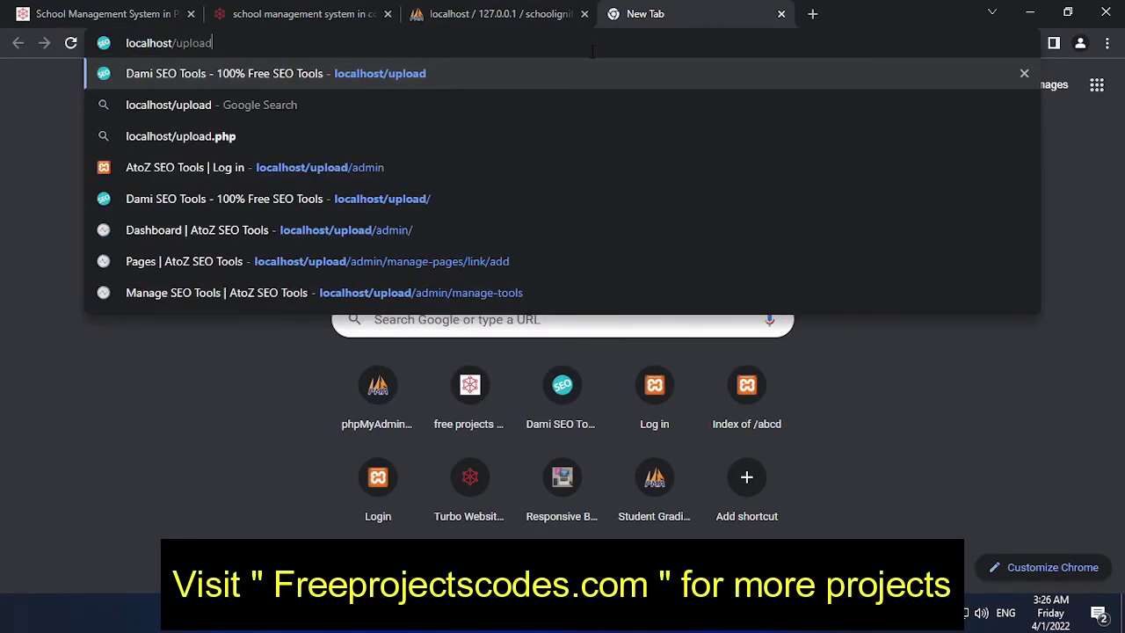
pyautogui.press('BackSpace')
pyautogui.press('BackSpace')
pyautogui.press('BackSpace')
pyautogui.press('BackSpace')
pyautogui.press('BackSpace')
pyautogui.press('BackSpace')
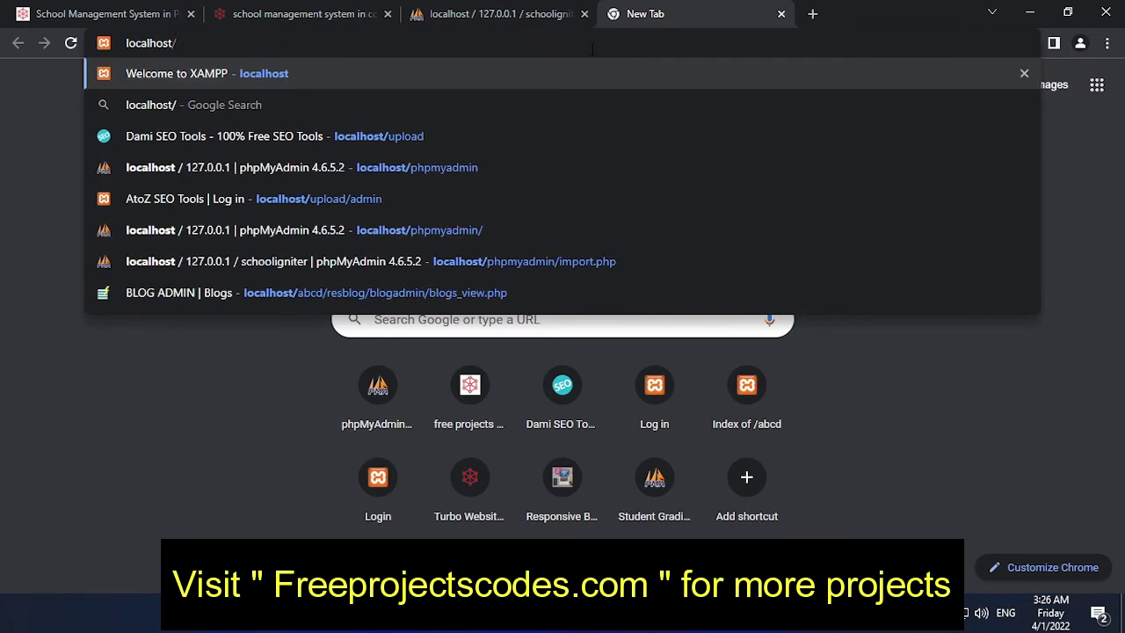
pyautogui.rightClick(187, 44)
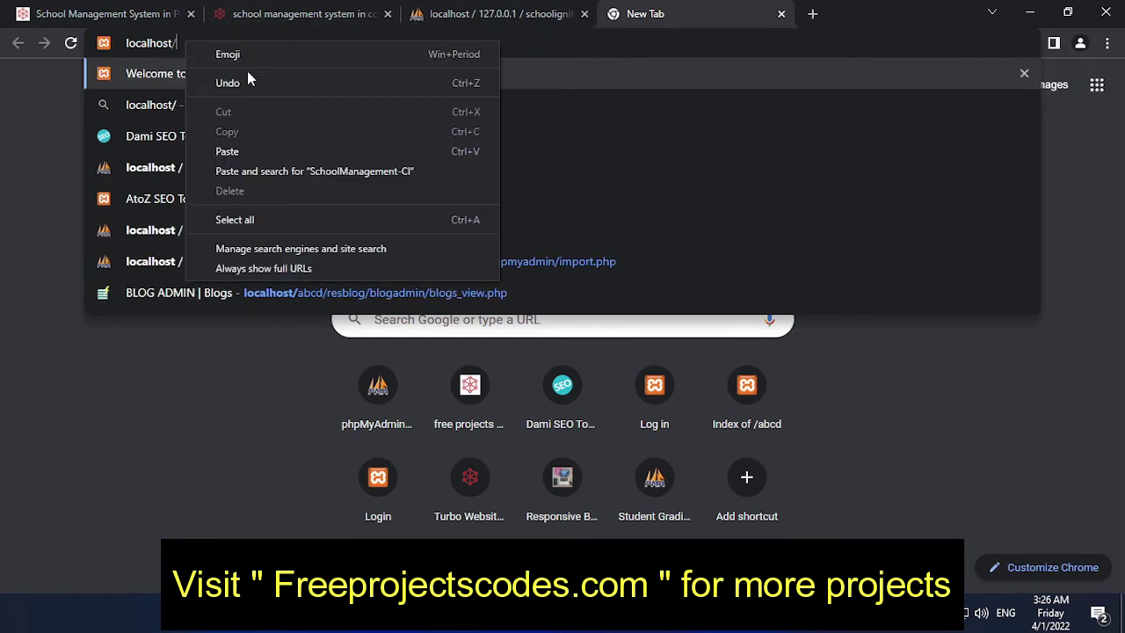
pyautogui.click(249, 151)
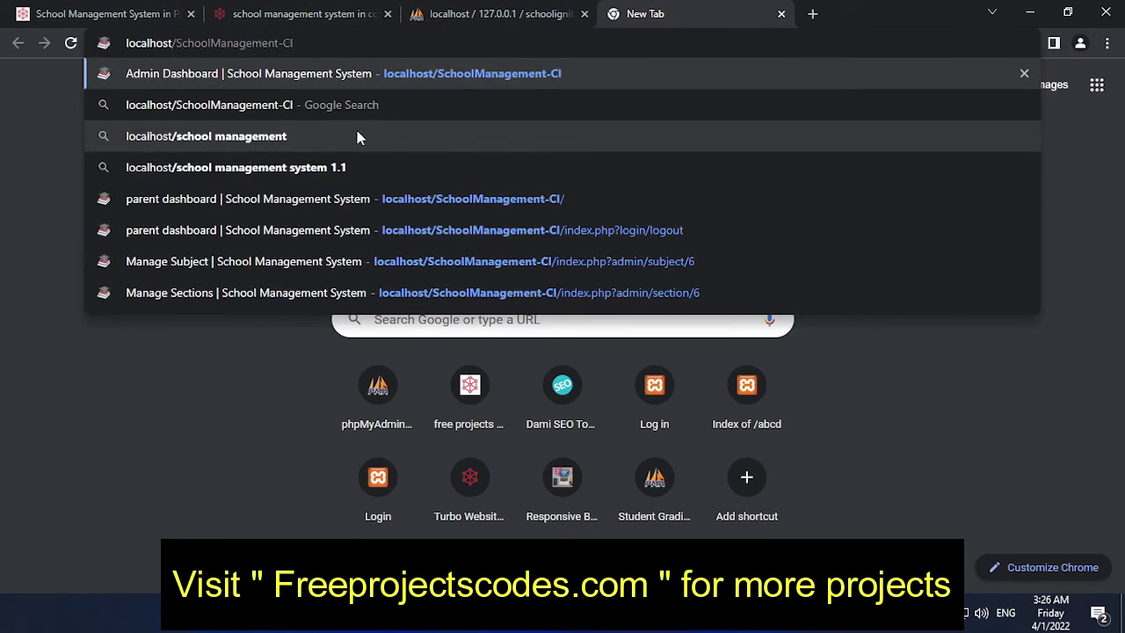
pyautogui.press('Return')
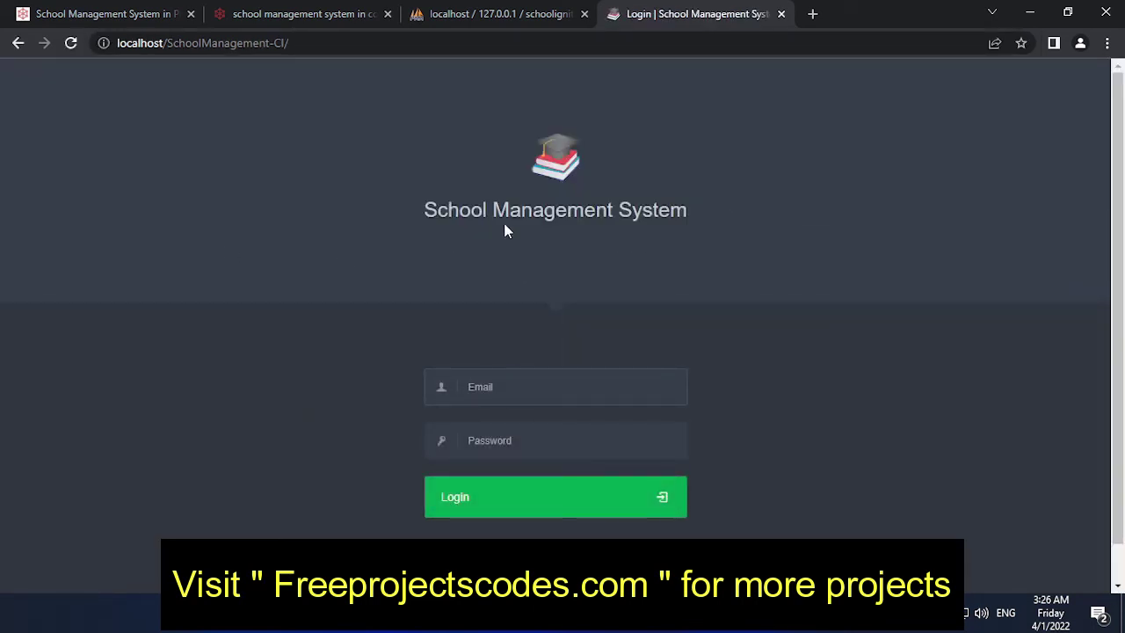
# Step: Copy the admin email from the 01 LOGIN DETAILS & PROJECT INFO text file and paste it into the login form's Email field
pyautogui.scroll(-1, 505, 230)
pyautogui.scroll(1, 505, 230)
pyautogui.scroll(-1, 506, 231)
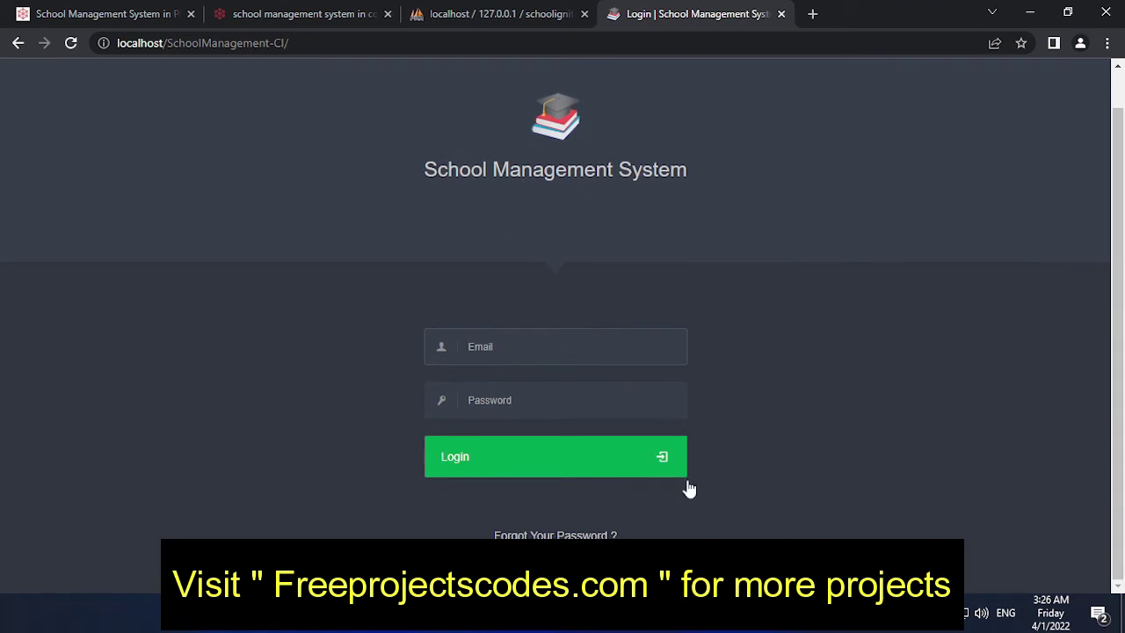
pyautogui.click(781, 626)
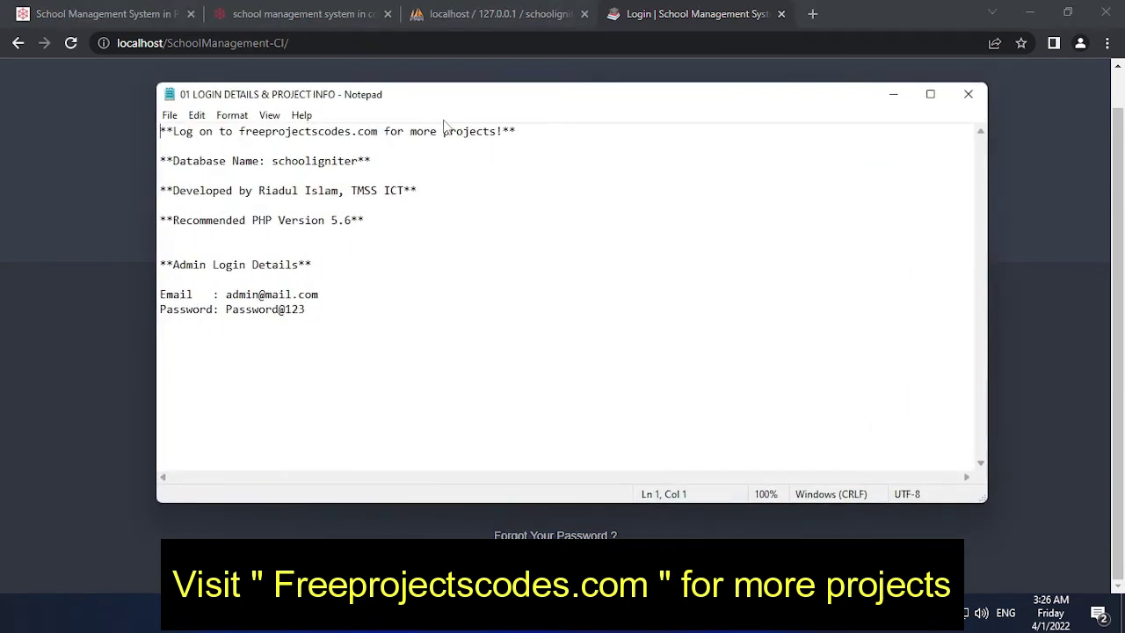
pyautogui.moveTo(453, 105); pyautogui.dragTo(914, 187)
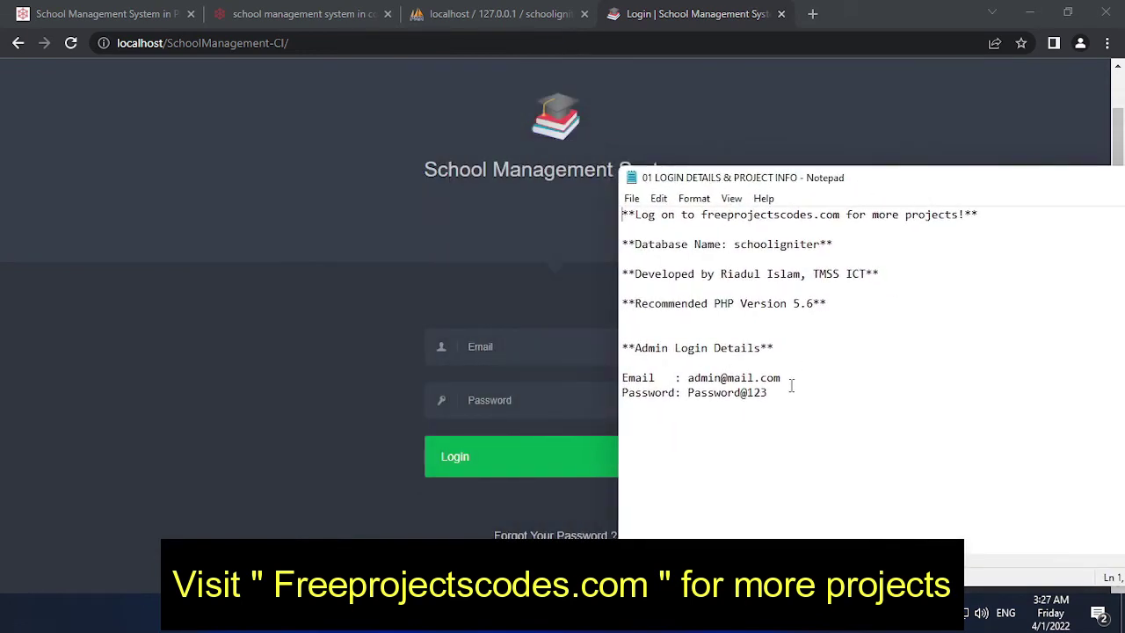
pyautogui.moveTo(784, 378); pyautogui.dragTo(717, 378)
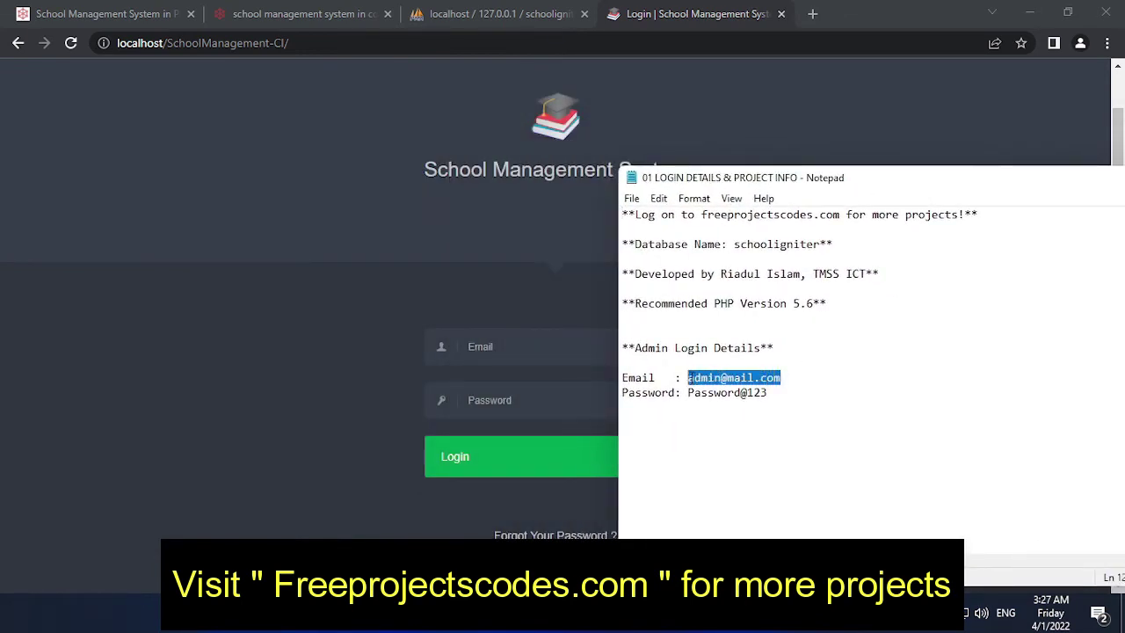
pyautogui.rightClick(708, 378)
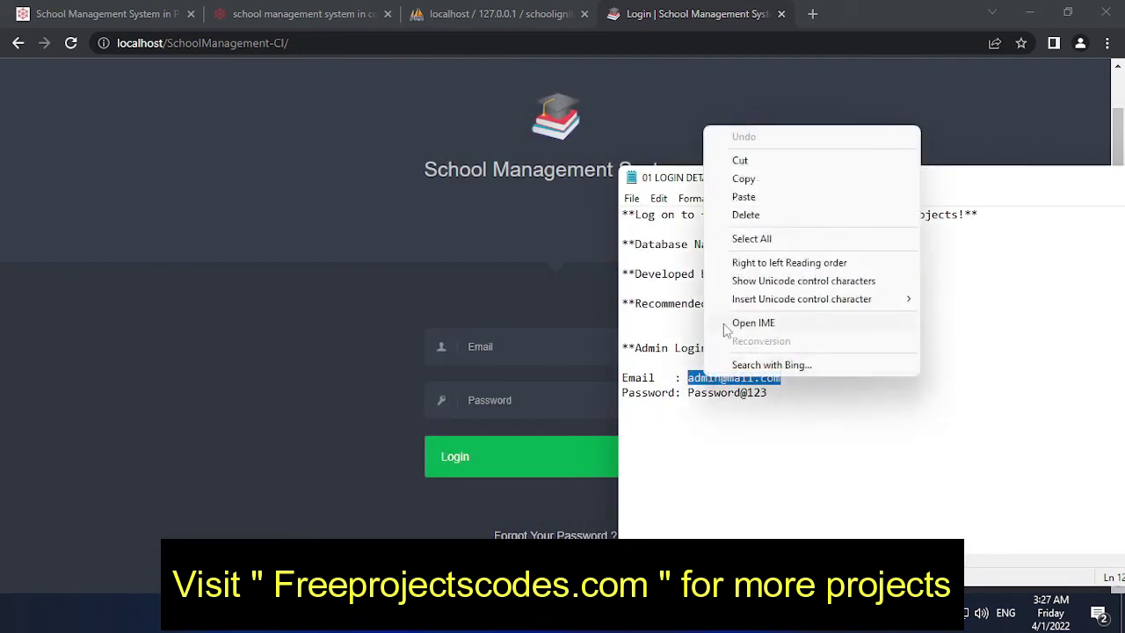
pyautogui.click(745, 180)
pyautogui.rightClick(534, 347)
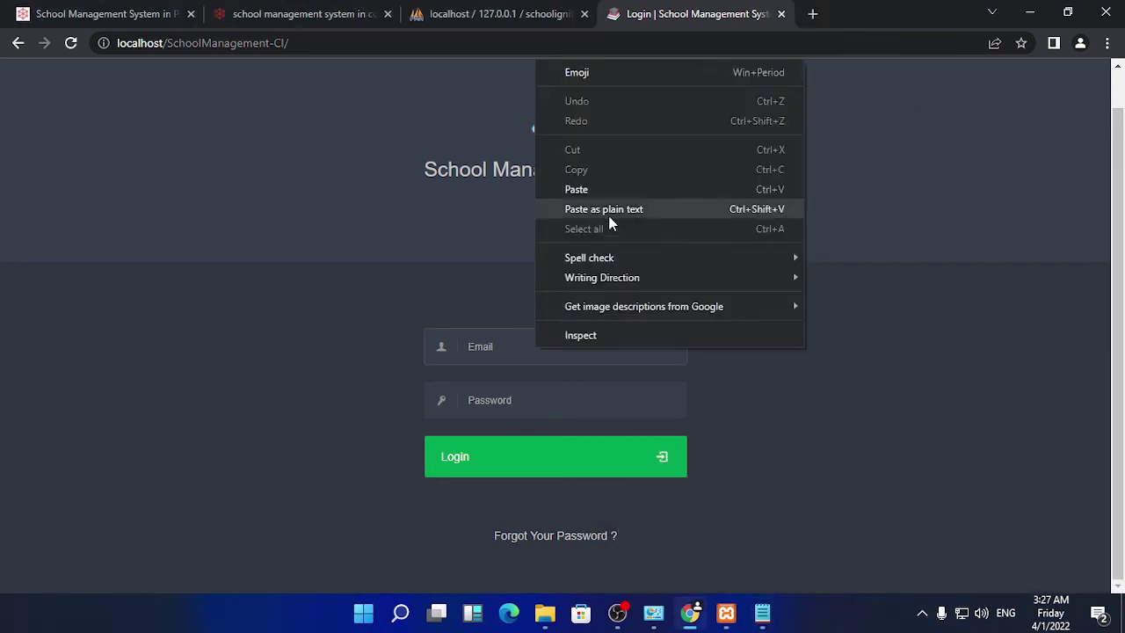
pyautogui.click(613, 189)
# Step: Copy the admin password from the login details text file into the Password field and log in
pyautogui.click(762, 613)
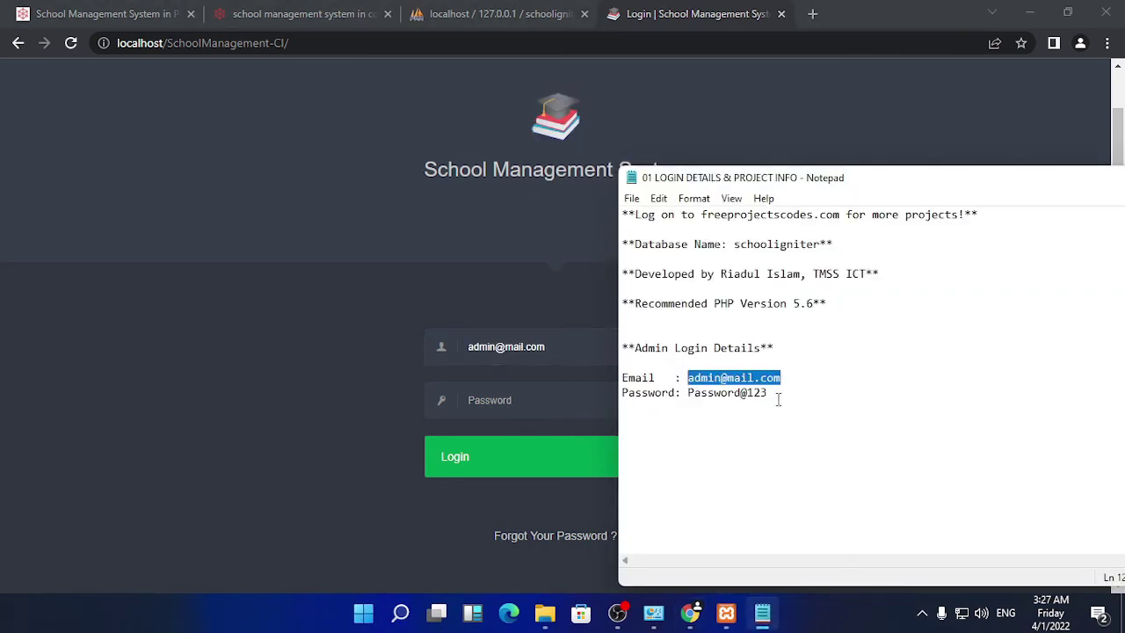
pyautogui.moveTo(778, 397); pyautogui.dragTo(708, 394)
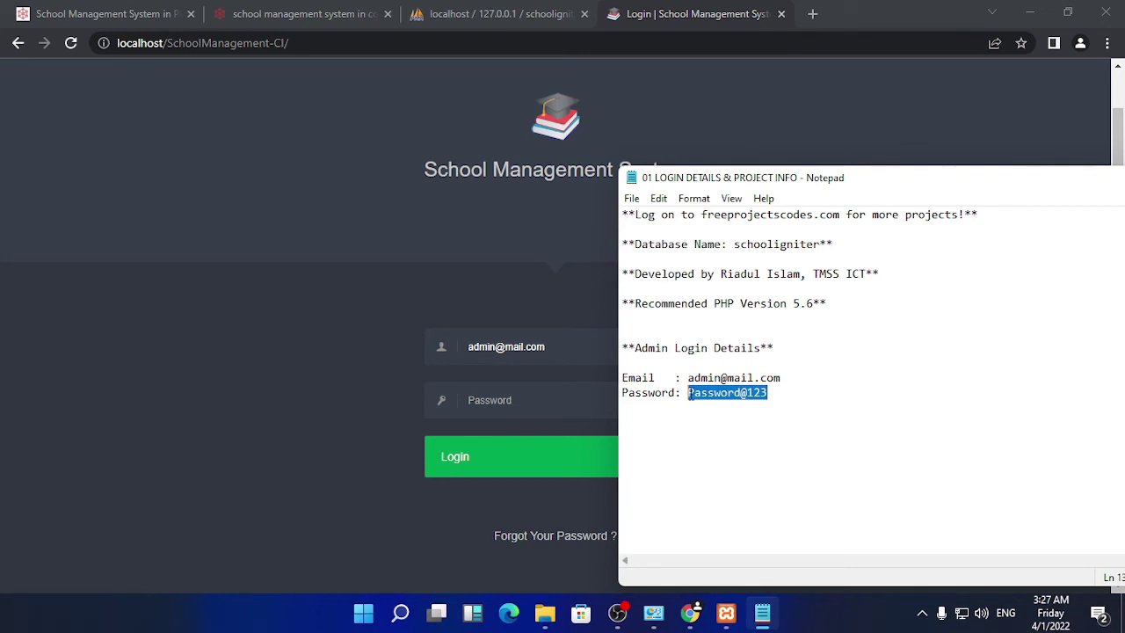
pyautogui.rightClick(703, 394)
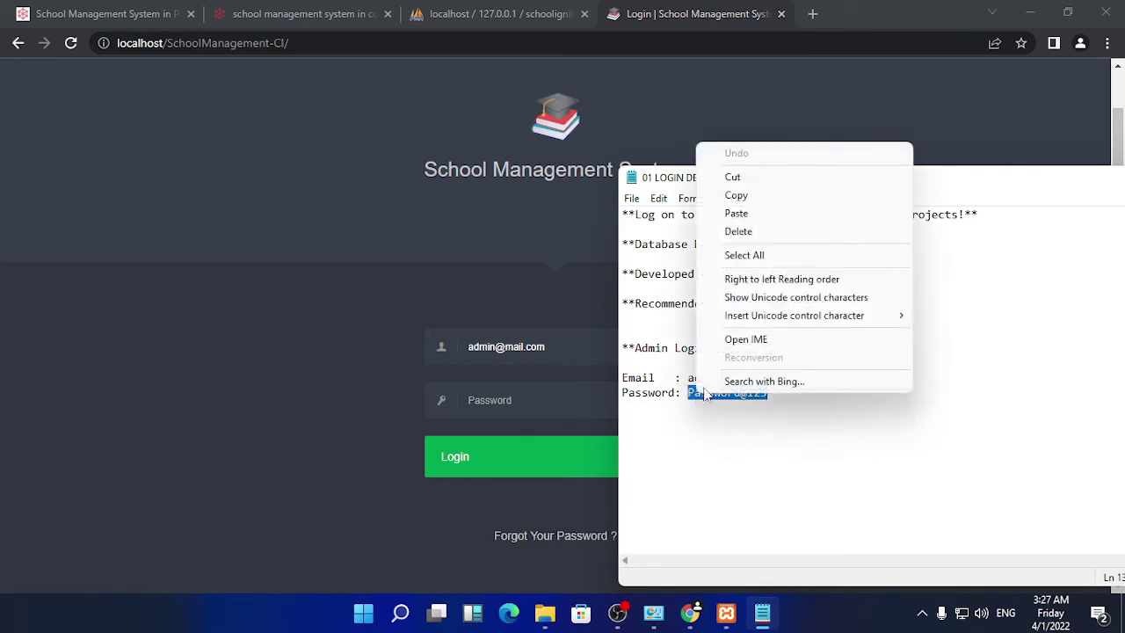
pyautogui.click(737, 196)
pyautogui.click(536, 394)
pyautogui.rightClick(527, 406)
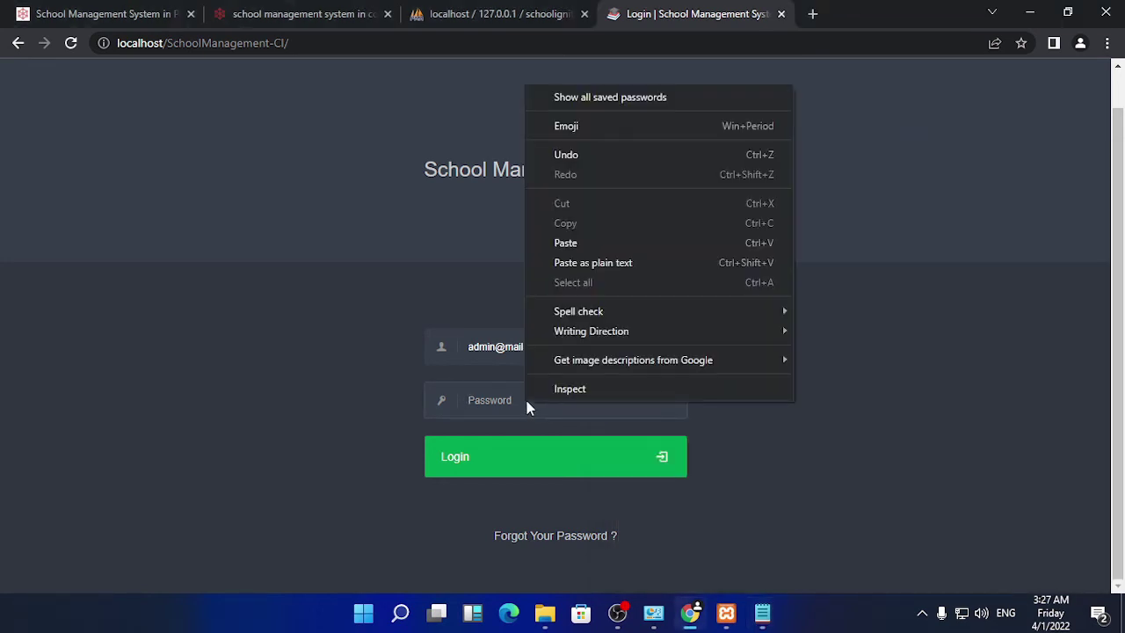
pyautogui.click(595, 243)
pyautogui.click(540, 457)
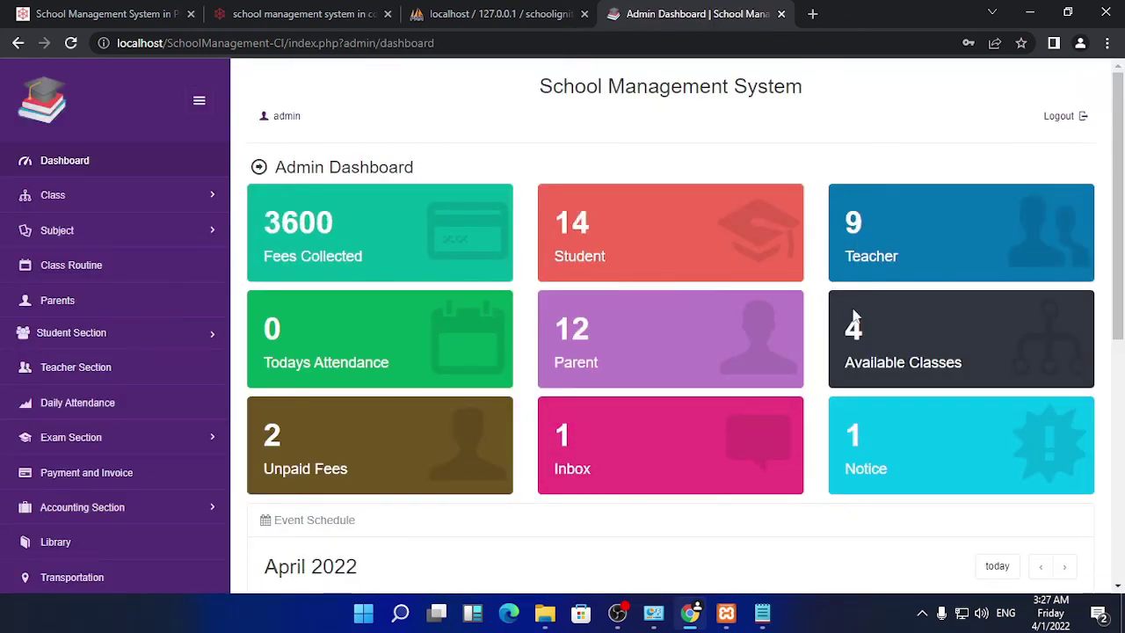
# Step: Look over the Admin Dashboard's summary tiles and event calendar, and view the class list under Manage Classes
pyautogui.scroll(-4, 526, 370)
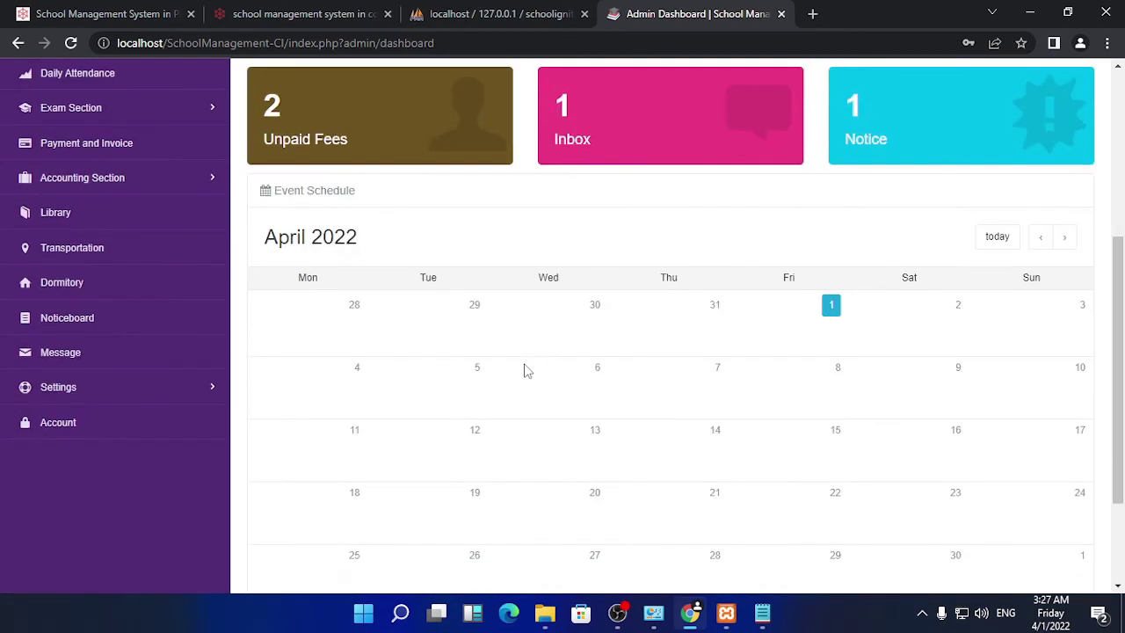
pyautogui.scroll(-2, 525, 370)
pyautogui.scroll(6, 525, 370)
pyautogui.scroll(-6, 525, 370)
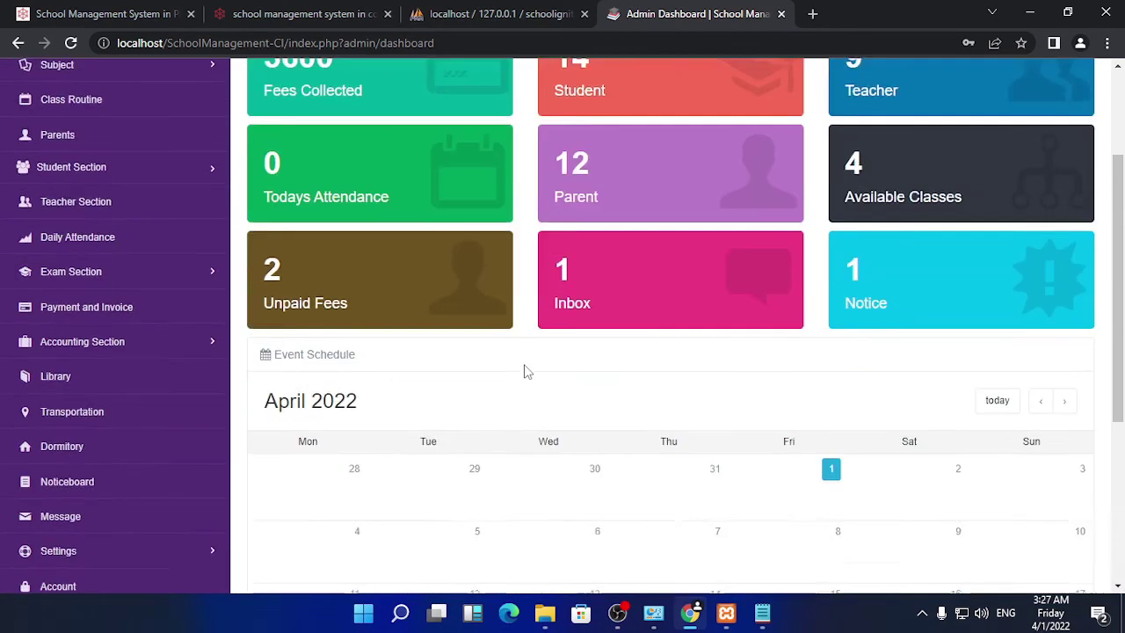
pyautogui.scroll(6, 526, 370)
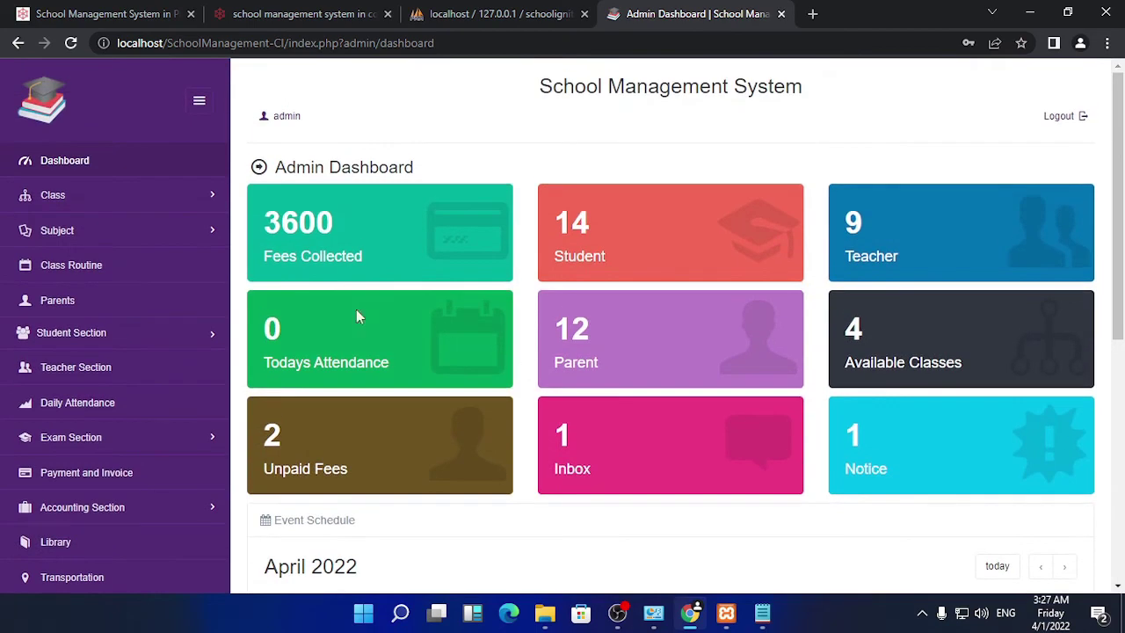
pyautogui.click(94, 197)
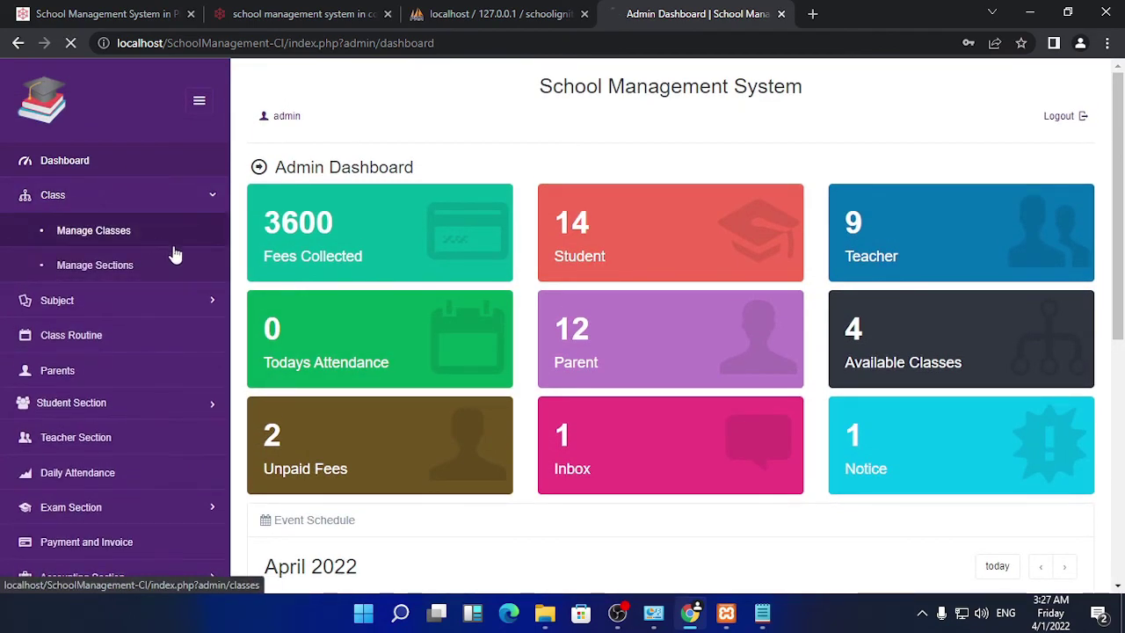
pyautogui.click(171, 244)
pyautogui.scroll(-3, 619, 365)
pyautogui.scroll(3, 627, 369)
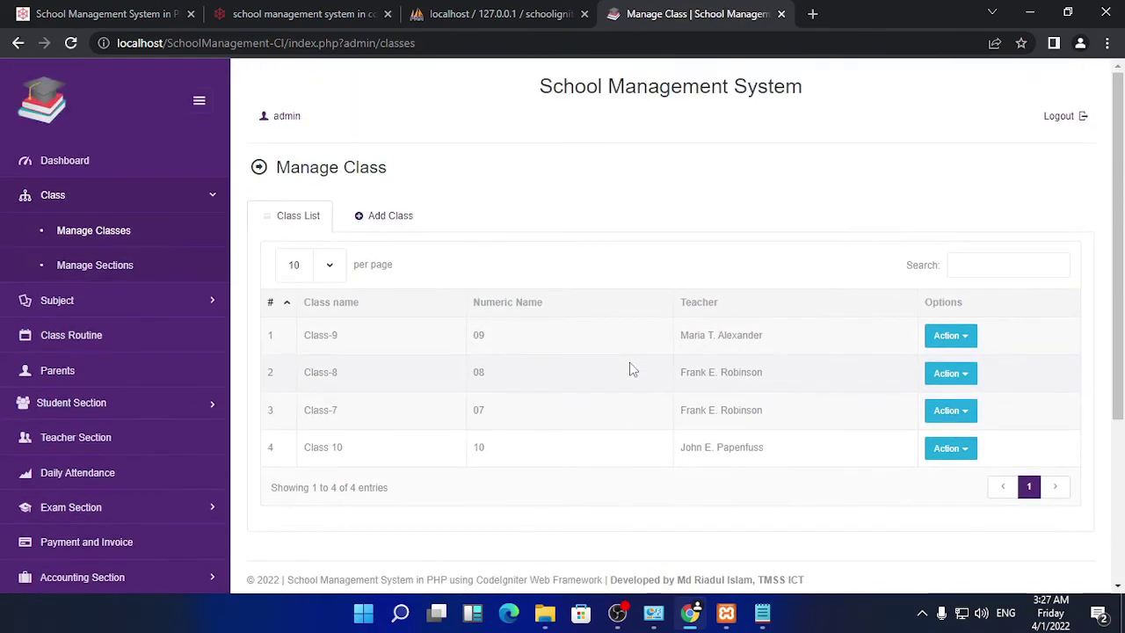
# Step: View the subject lists for Class-8 and Class 10
pyautogui.click(132, 304)
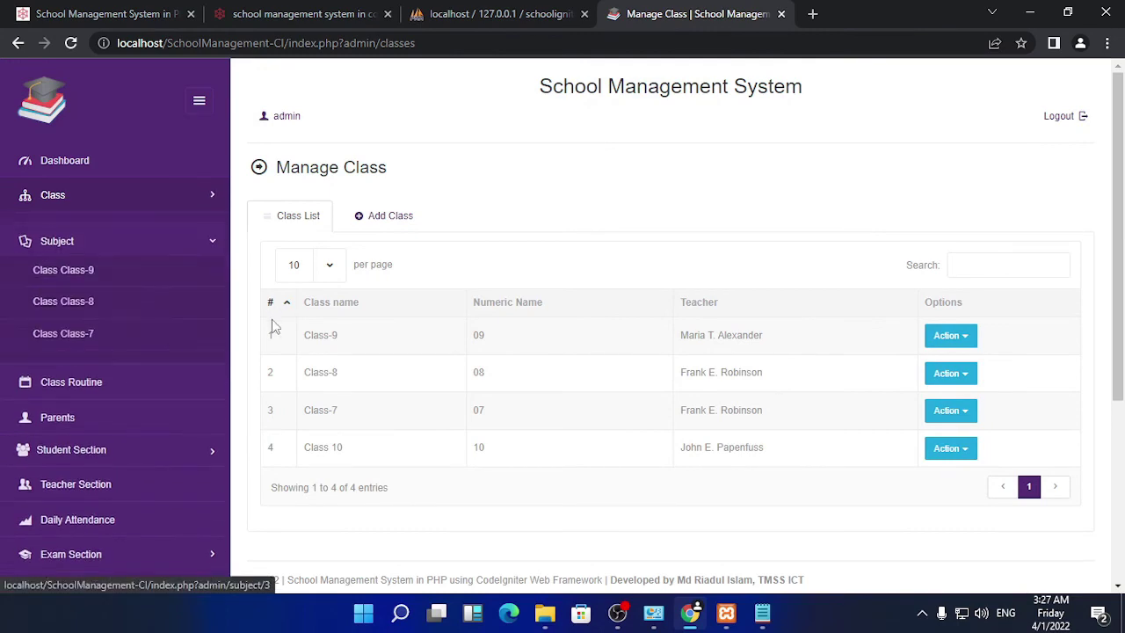
pyautogui.click(100, 291)
pyautogui.scroll(-3, 788, 318)
pyautogui.scroll(3, 94, 143)
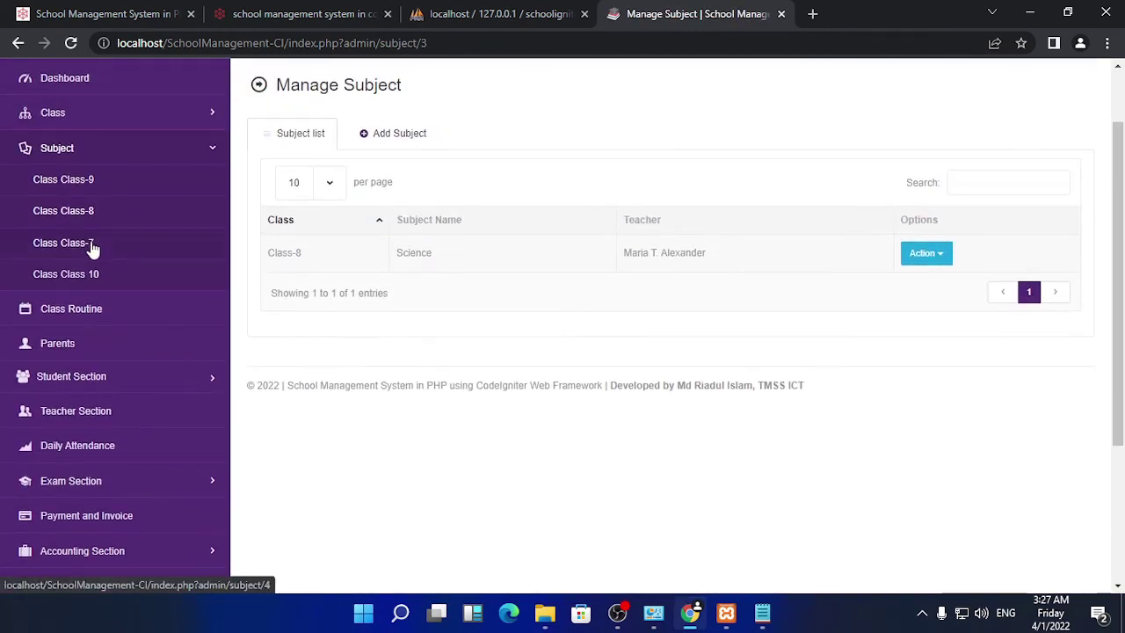
pyautogui.click(101, 280)
pyautogui.scroll(-1, 735, 317)
pyautogui.scroll(1, 734, 316)
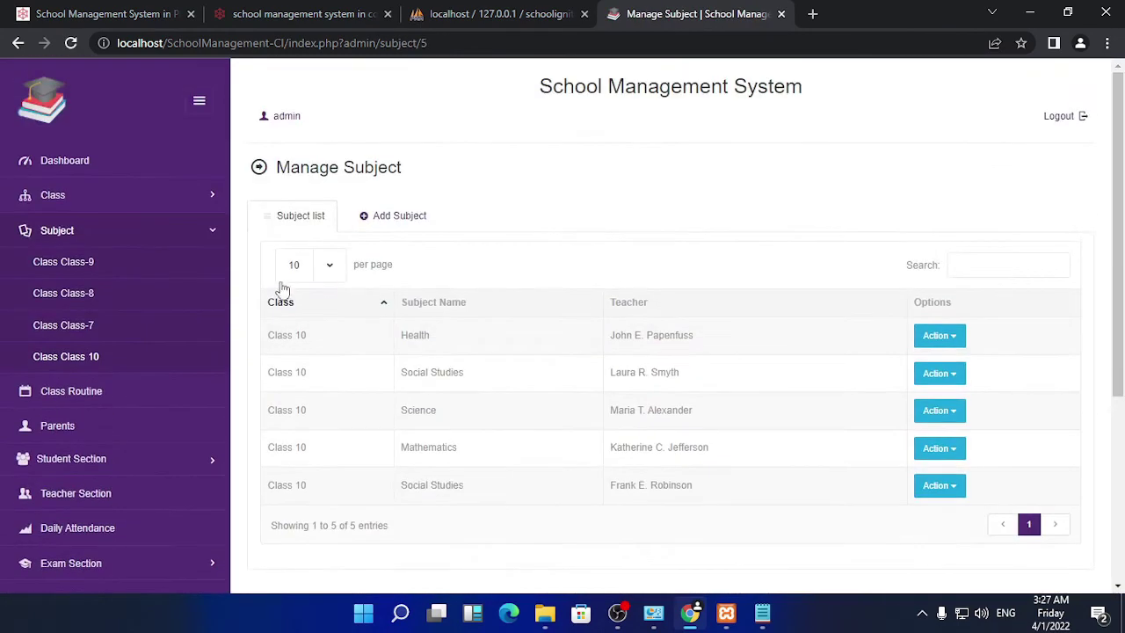
# Step: Open the Class Routine page and look through its weekly class schedules
pyautogui.click(87, 390)
pyautogui.scroll(-1, 580, 364)
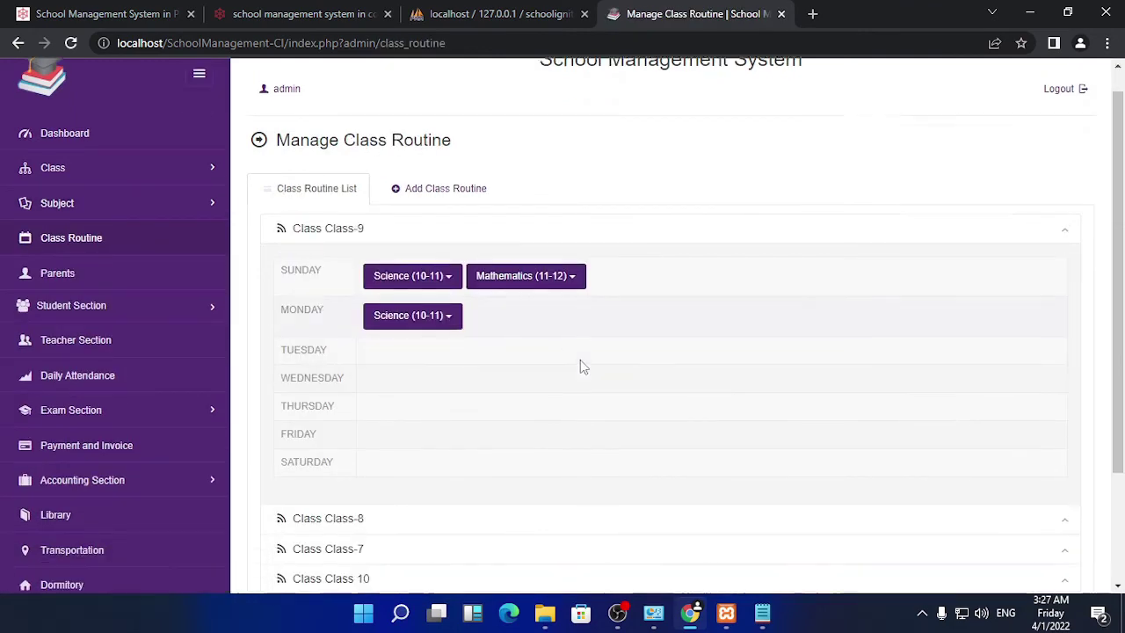
pyautogui.scroll(1, 580, 364)
pyautogui.scroll(-2, 93, 354)
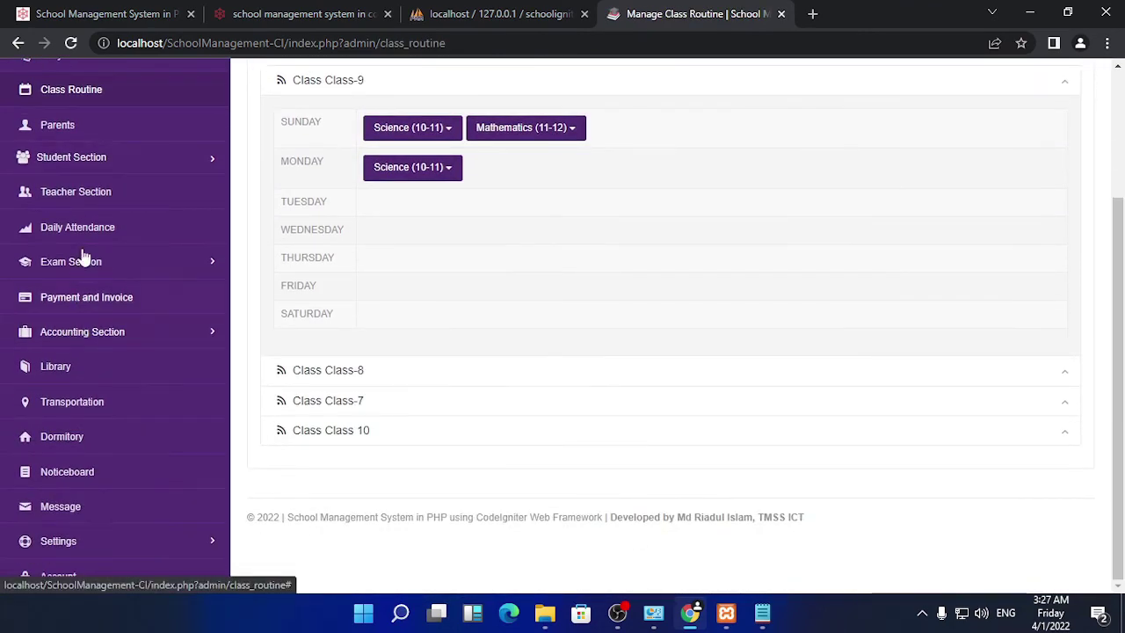
# Step: Open Exam Grades in the Exam Section and look through the grade list
pyautogui.click(82, 257)
pyautogui.click(70, 331)
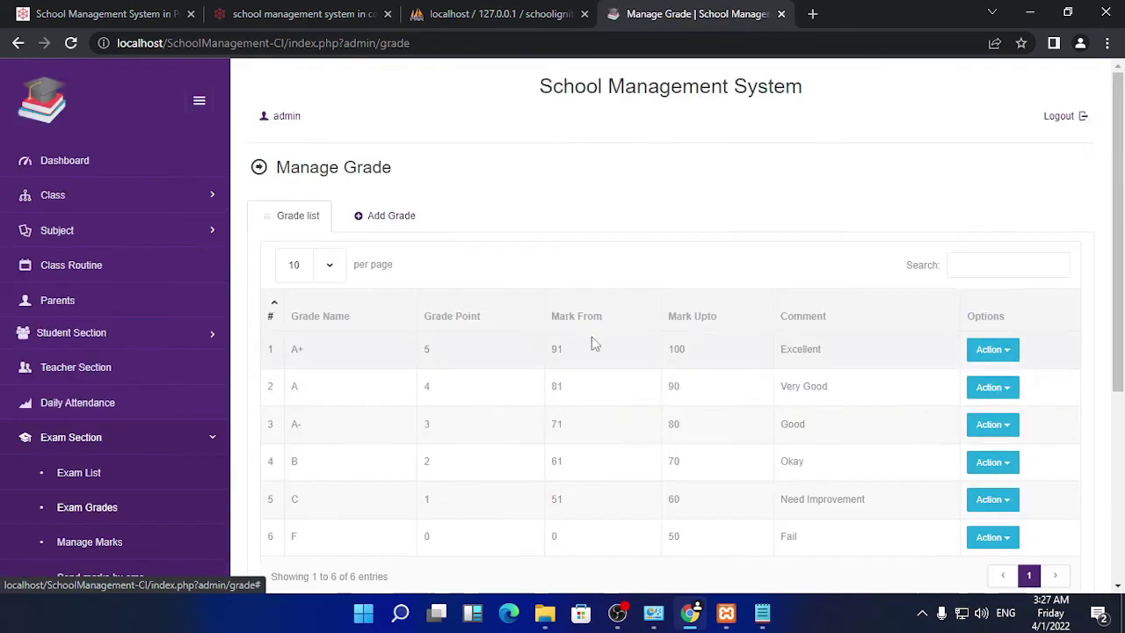
pyautogui.scroll(-4, 651, 342)
pyautogui.scroll(4, 603, 344)
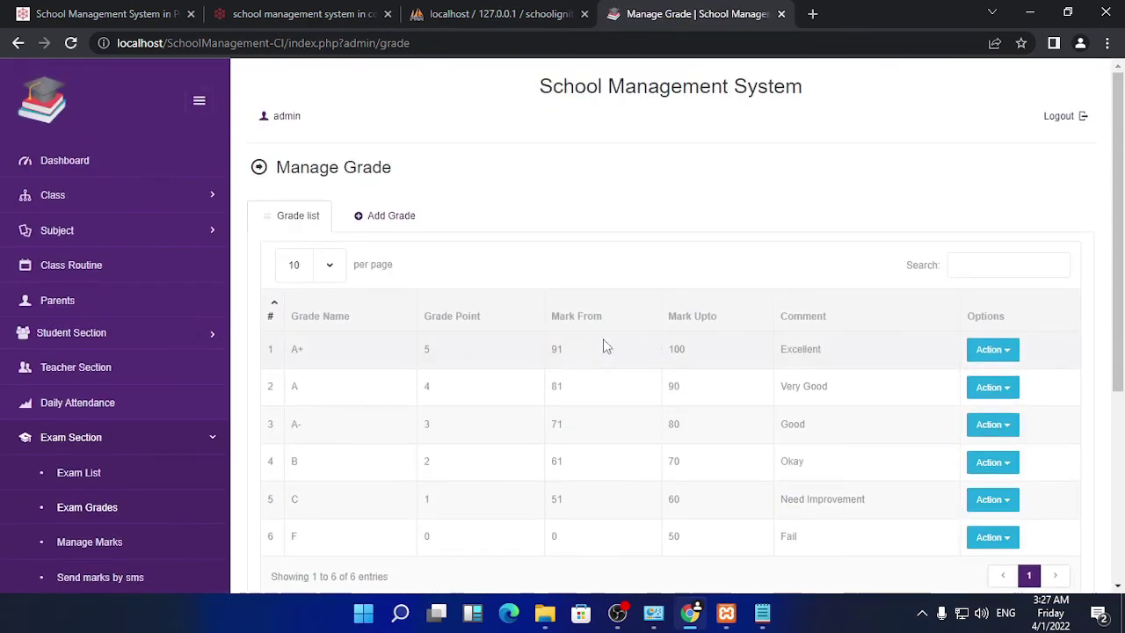
# Step: Open the Transportation page and view its list of routes
pyautogui.scroll(-3, 119, 399)
pyautogui.scroll(-1, 119, 398)
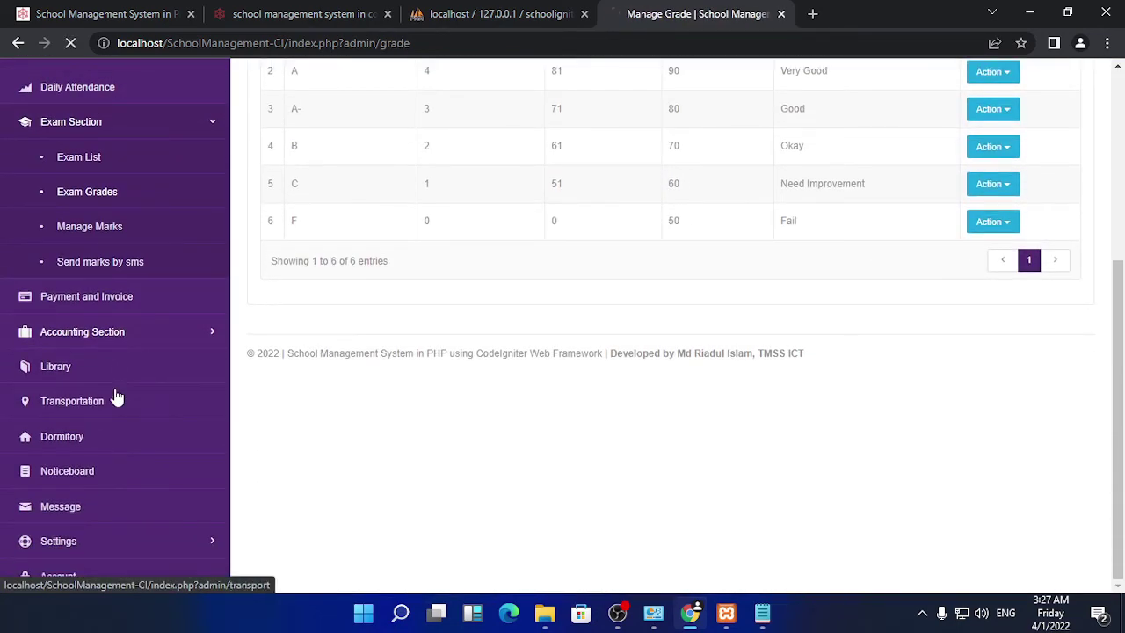
pyautogui.scroll(-2, 807, 386)
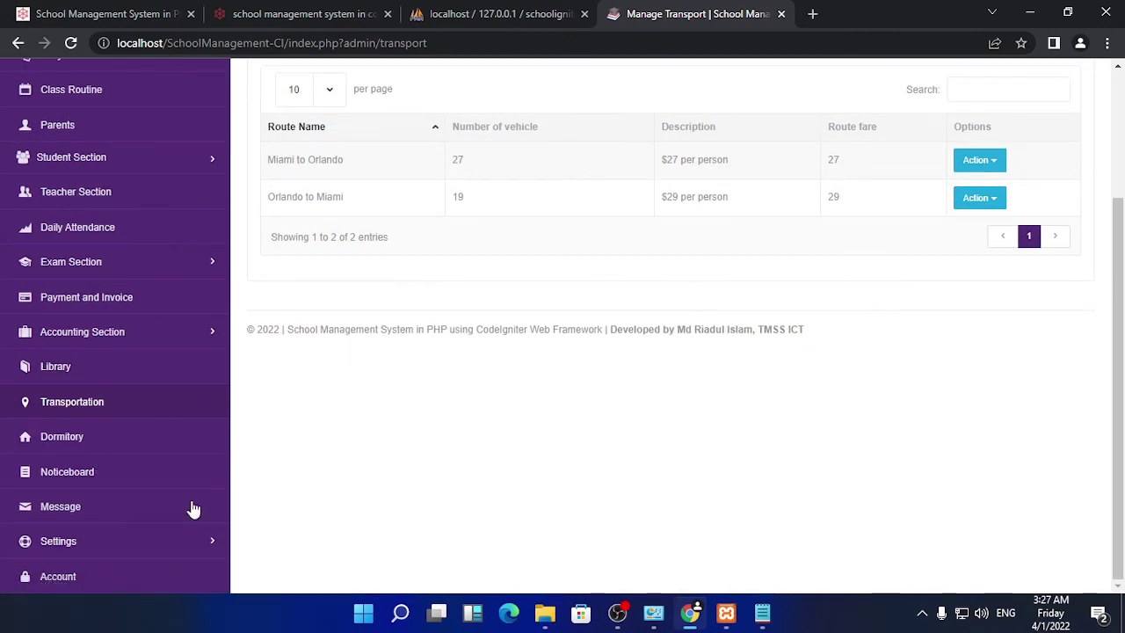
# Step: Open General Settings and apply the black sidebar theme from the Theme Settings
pyautogui.click(99, 542)
pyautogui.scroll(-2, 96, 519)
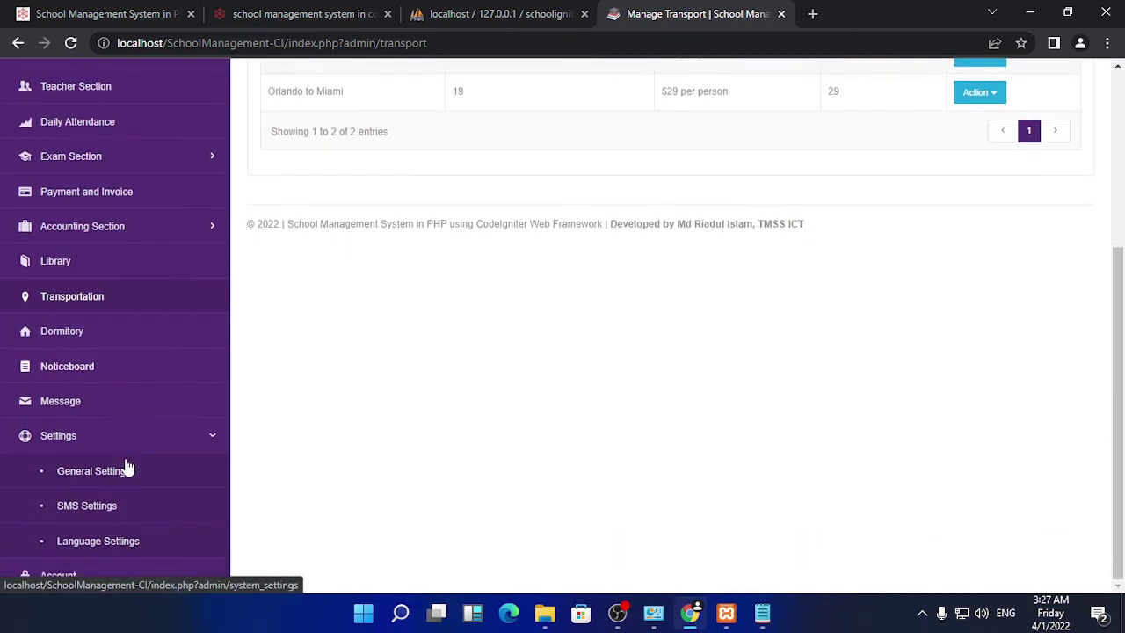
pyautogui.click(94, 474)
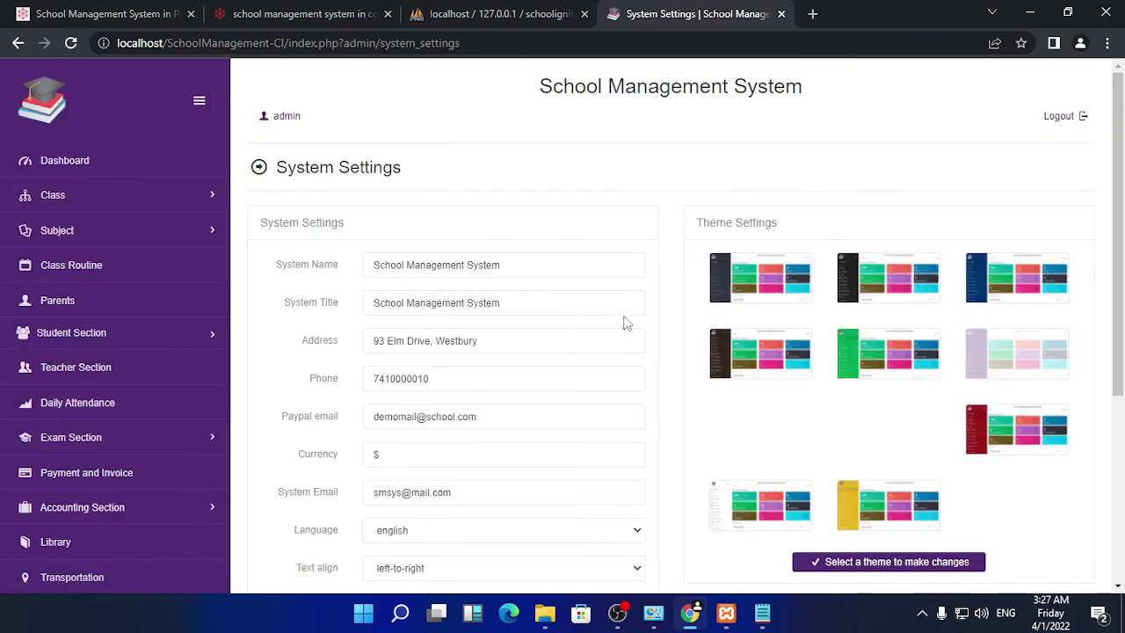
pyautogui.click(906, 286)
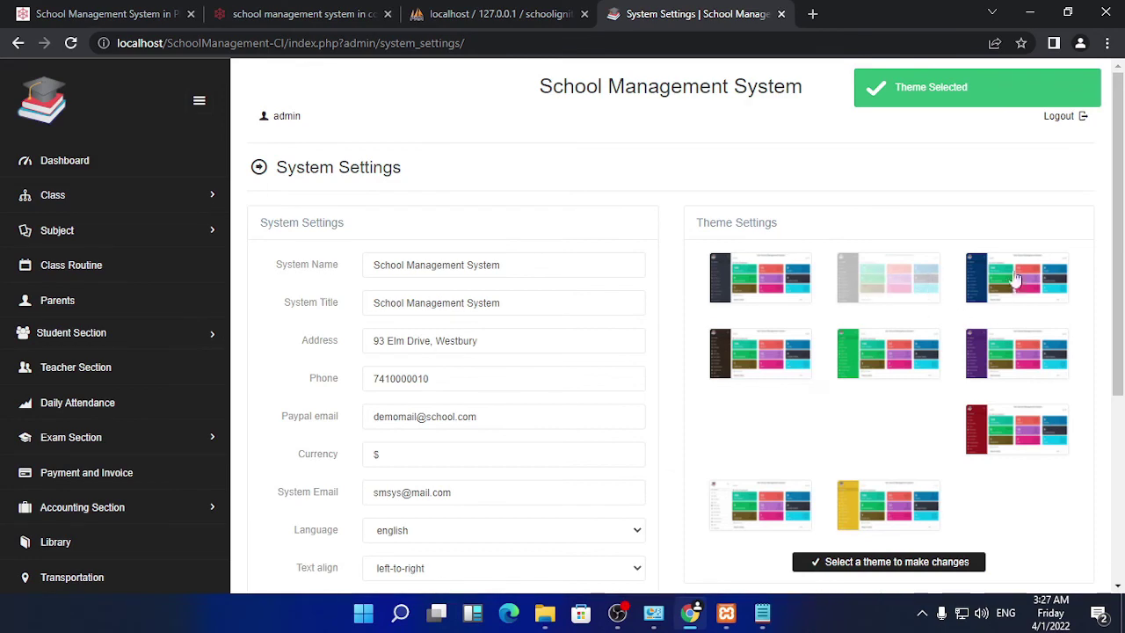
pyautogui.scroll(-2, 424, 314)
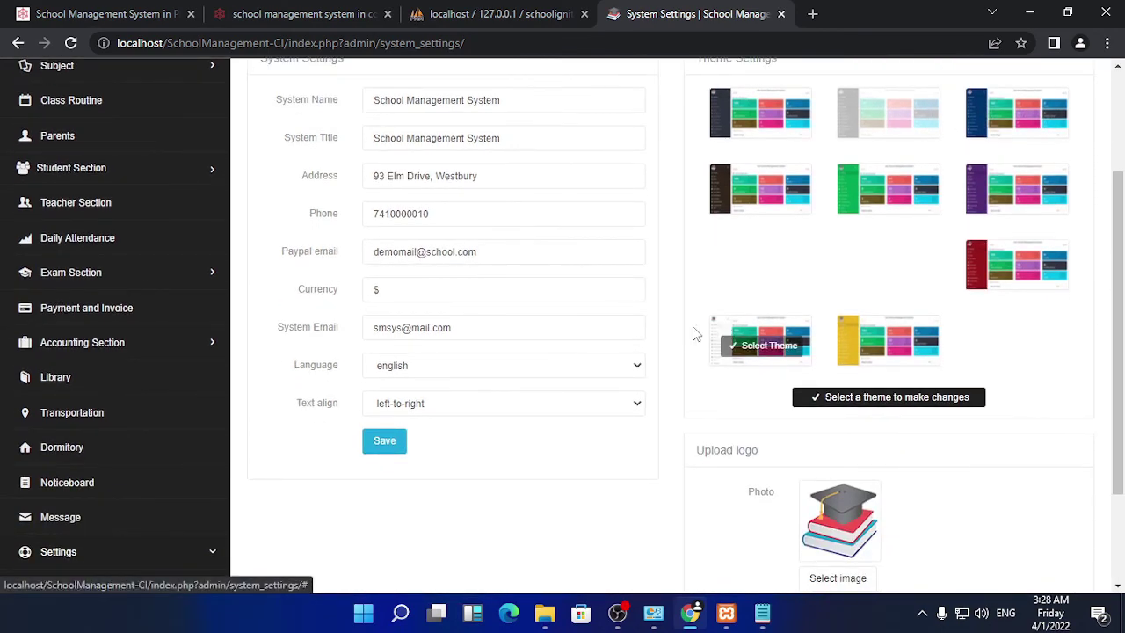
# Step: Check the service choices in the SMS Settings without changing the selection, and open the Language Settings
pyautogui.scroll(-2, 1010, 328)
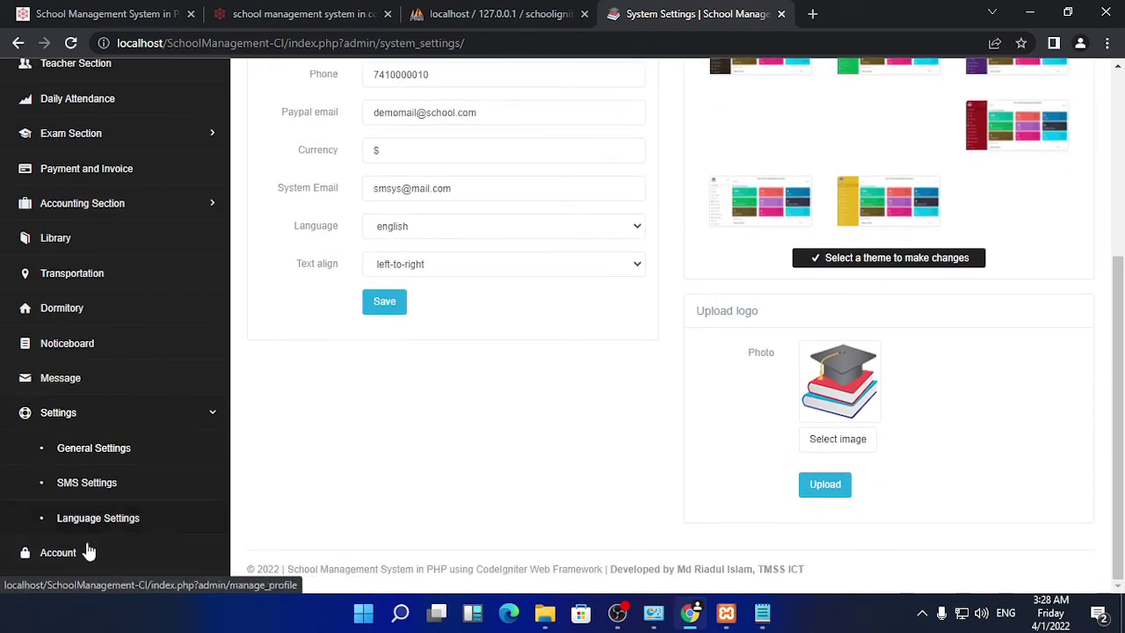
pyautogui.click(102, 486)
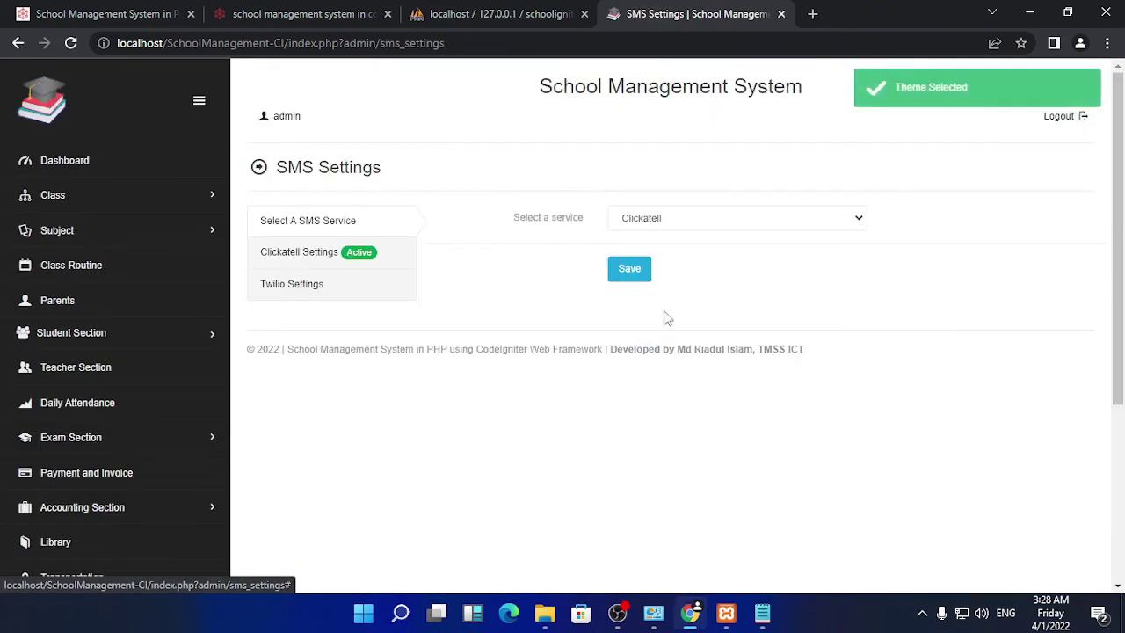
pyautogui.click(776, 218)
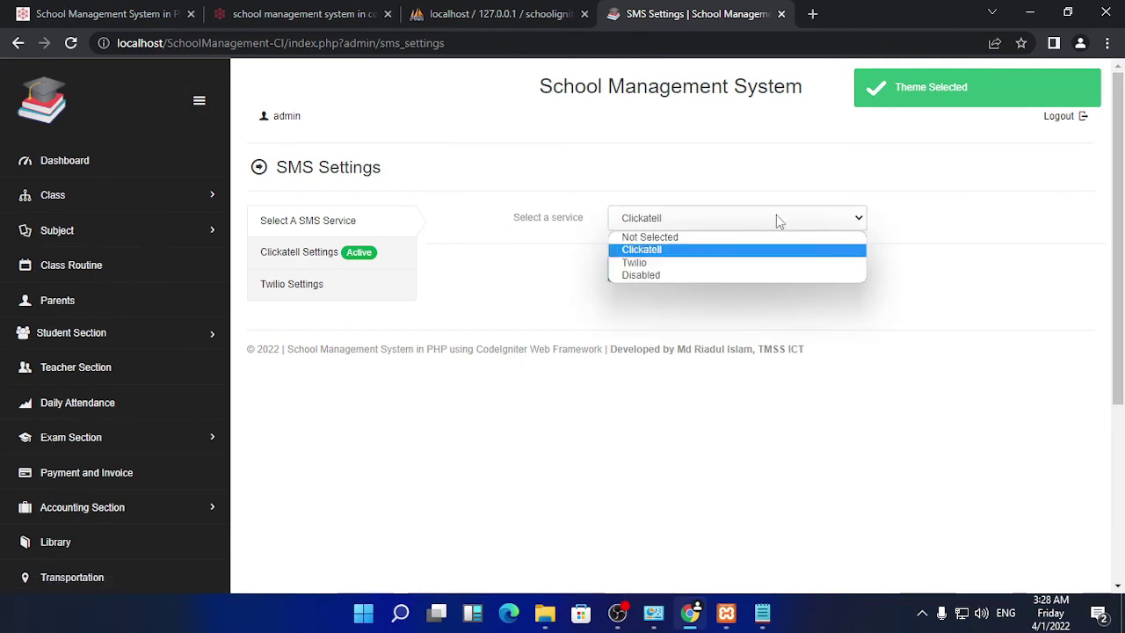
pyautogui.click(776, 218)
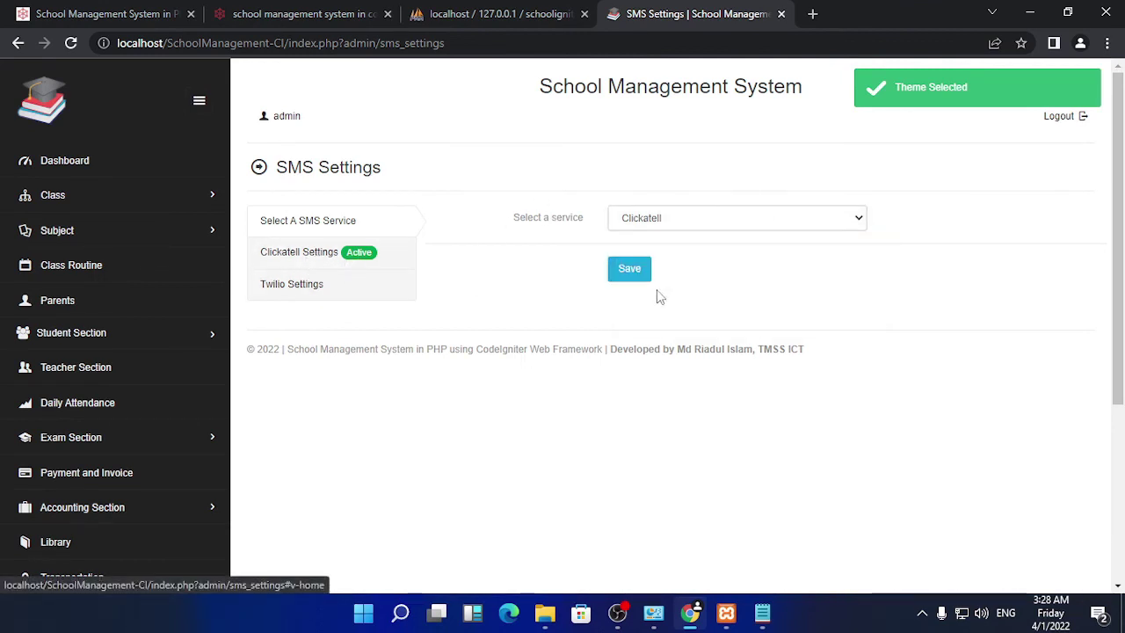
pyautogui.scroll(-3, 327, 252)
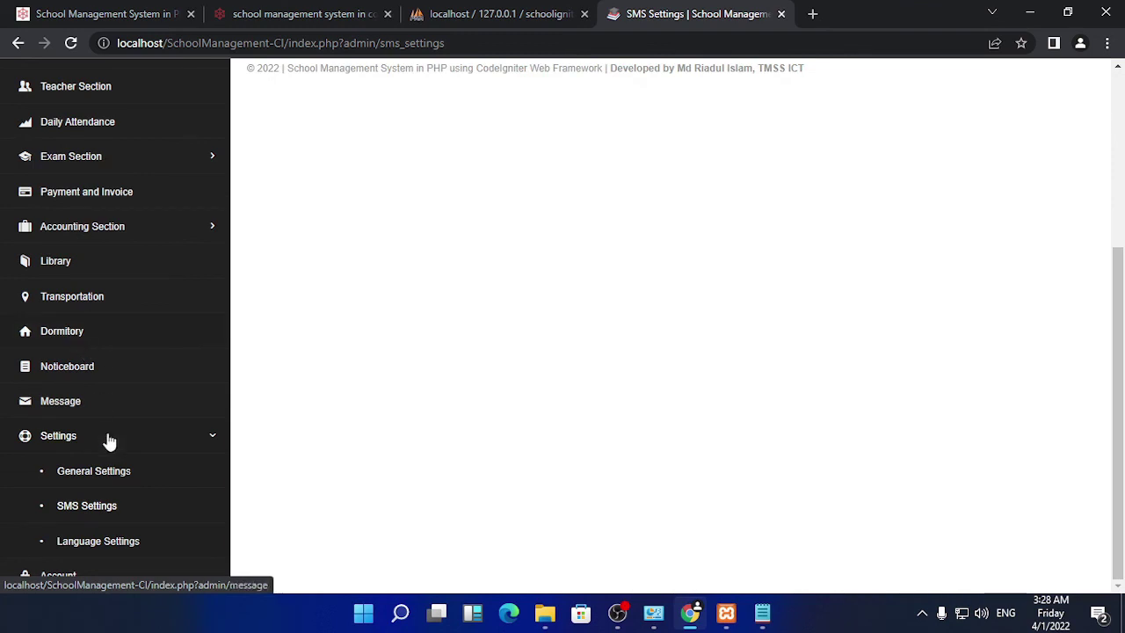
pyautogui.click(103, 543)
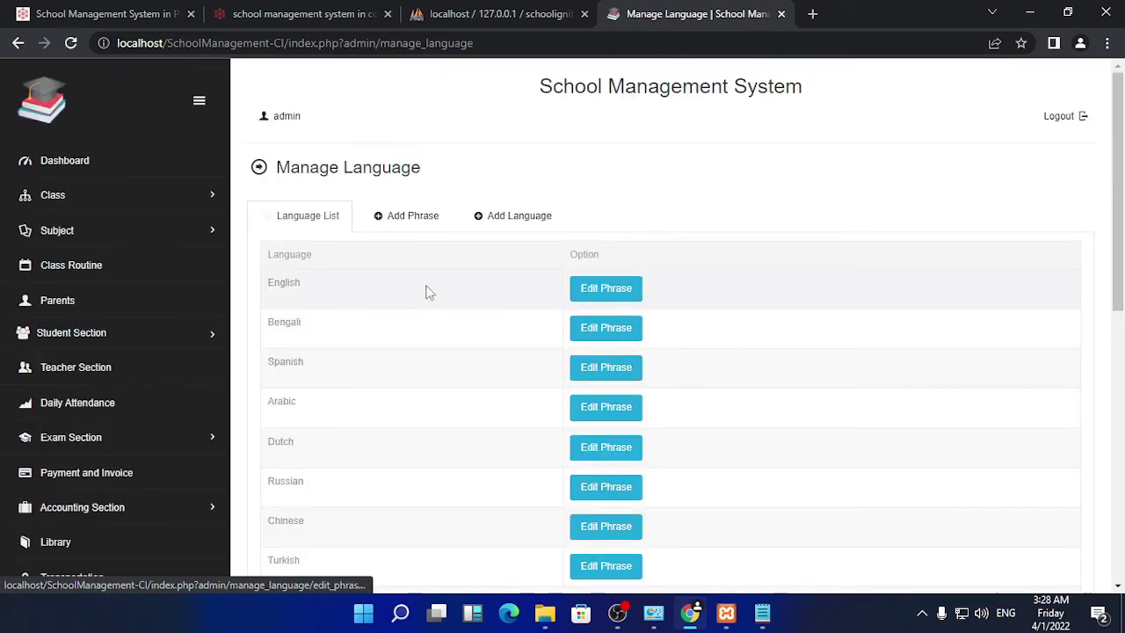
# Step: Find Hindi in the language list and open its phrases for editing
pyautogui.scroll(-7, 445, 338)
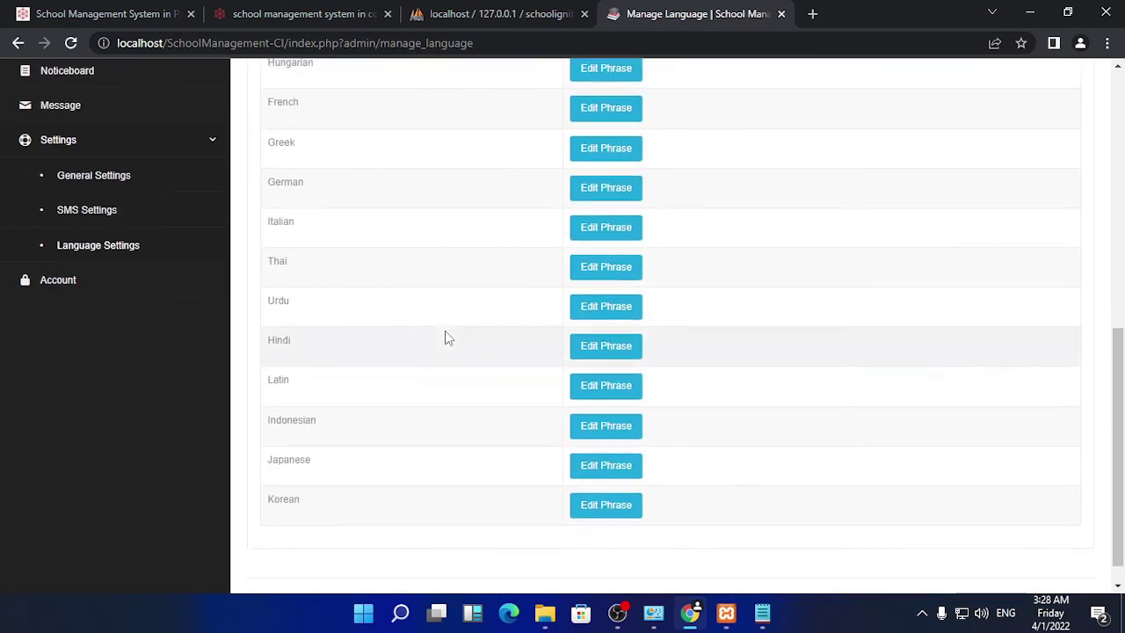
pyautogui.scroll(-1, 444, 338)
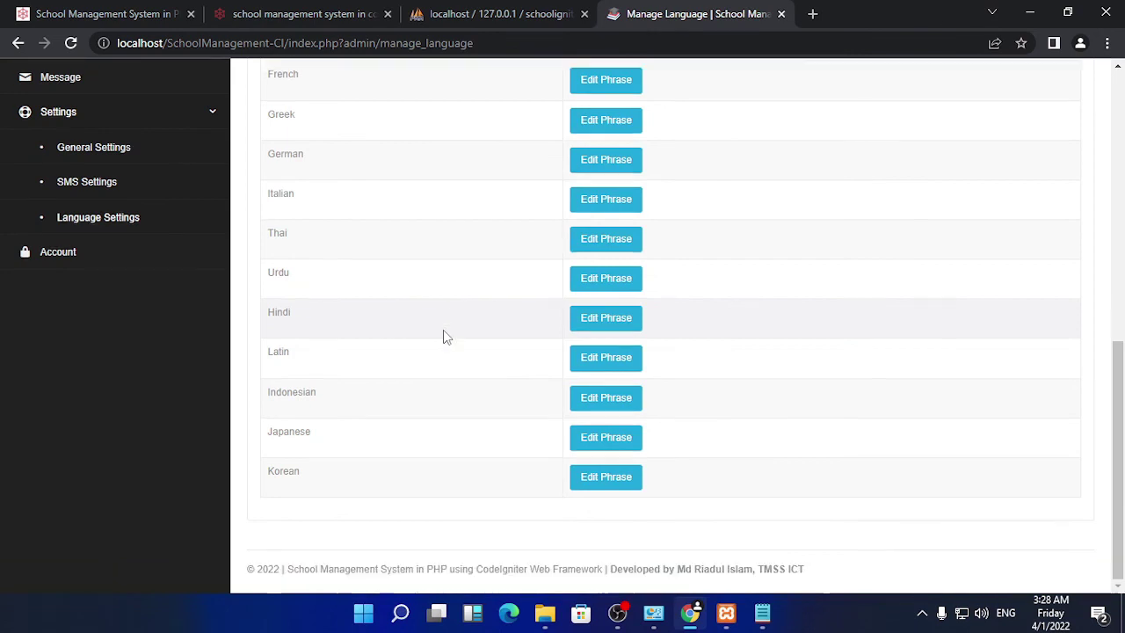
pyautogui.click(597, 318)
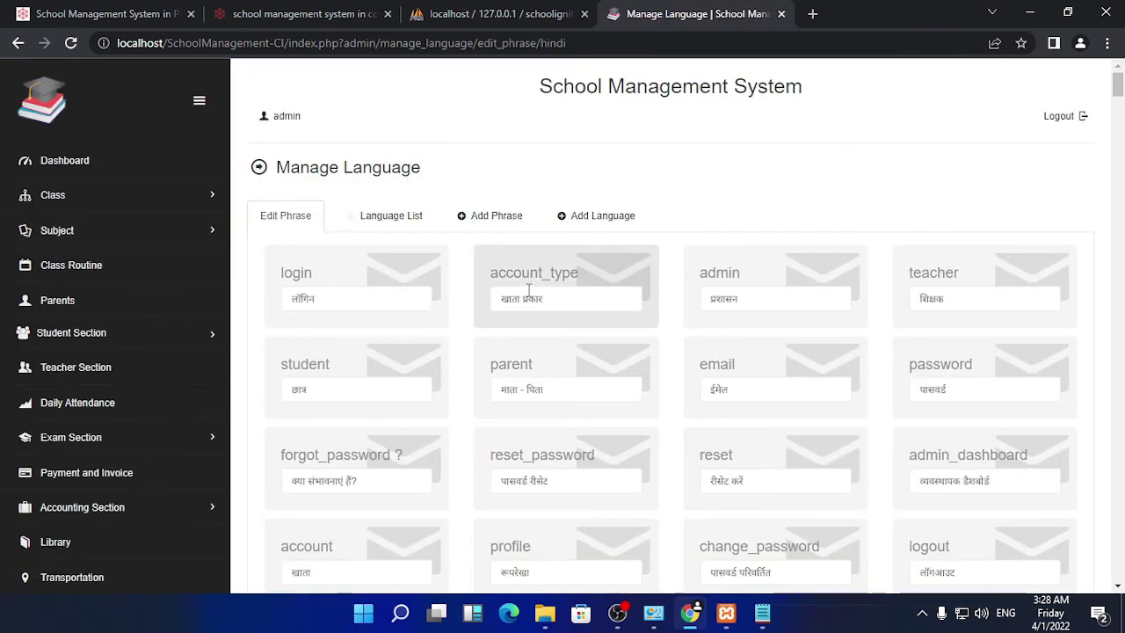
# Step: Examine the Hindi phrase list, checking which system phrases have translations and which fields are blank
pyautogui.scroll(-4, 720, 343)
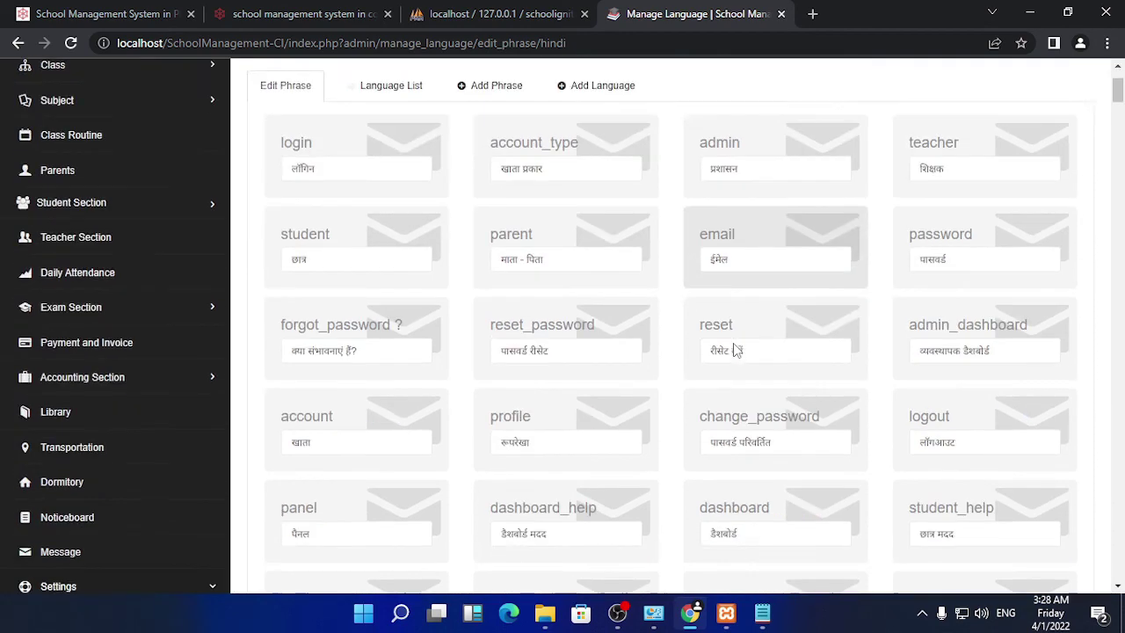
pyautogui.scroll(-15, 734, 347)
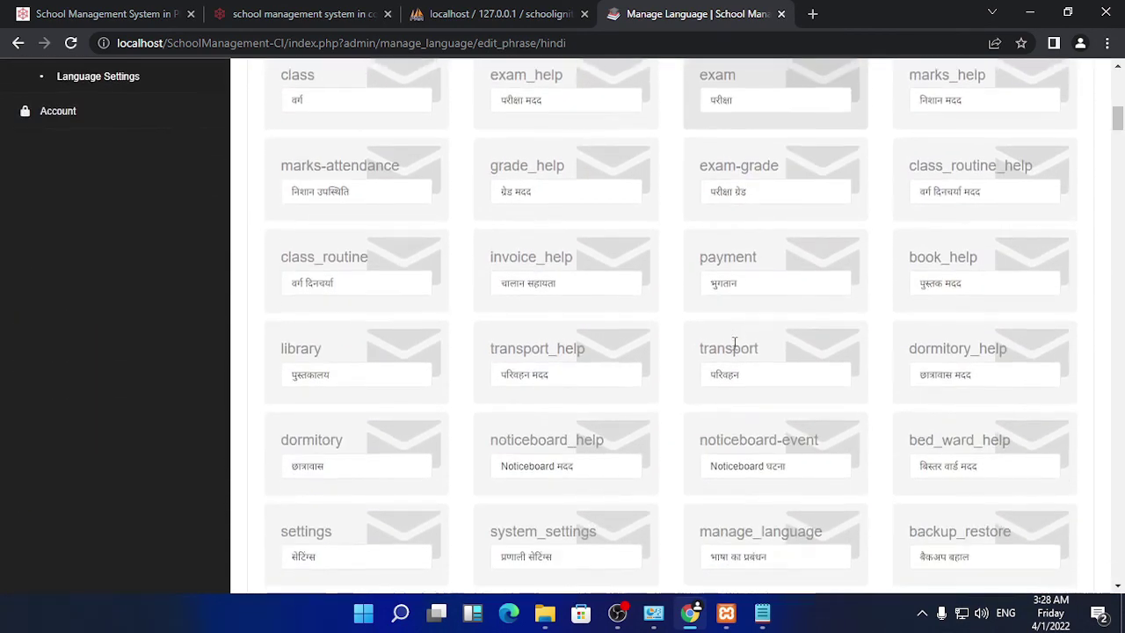
pyautogui.scroll(-20, 735, 343)
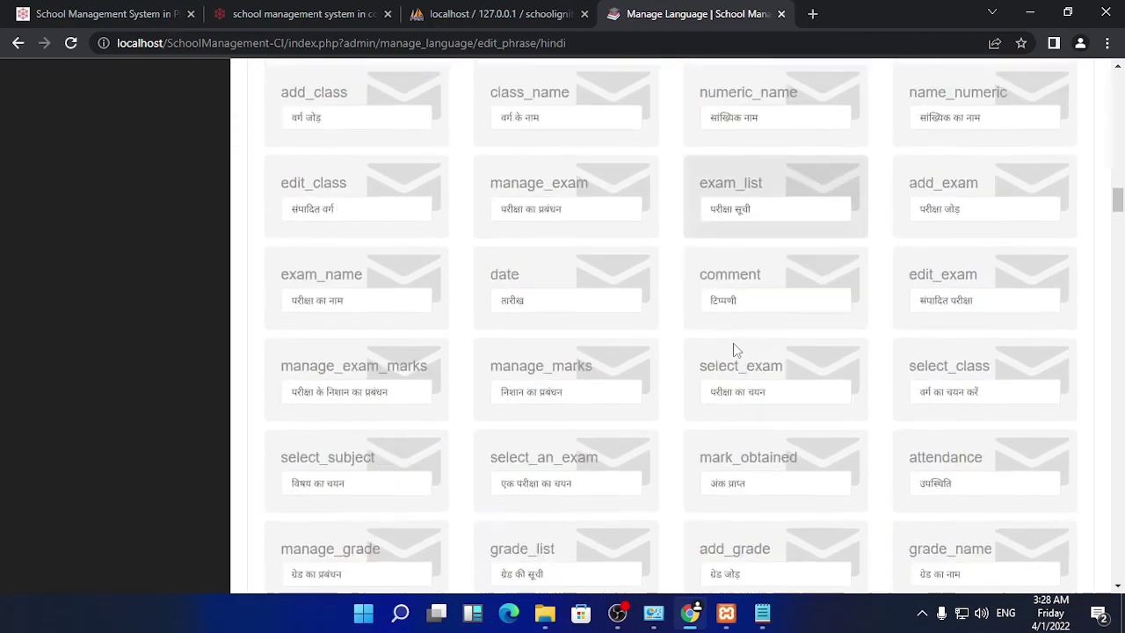
pyautogui.scroll(-20, 733, 343)
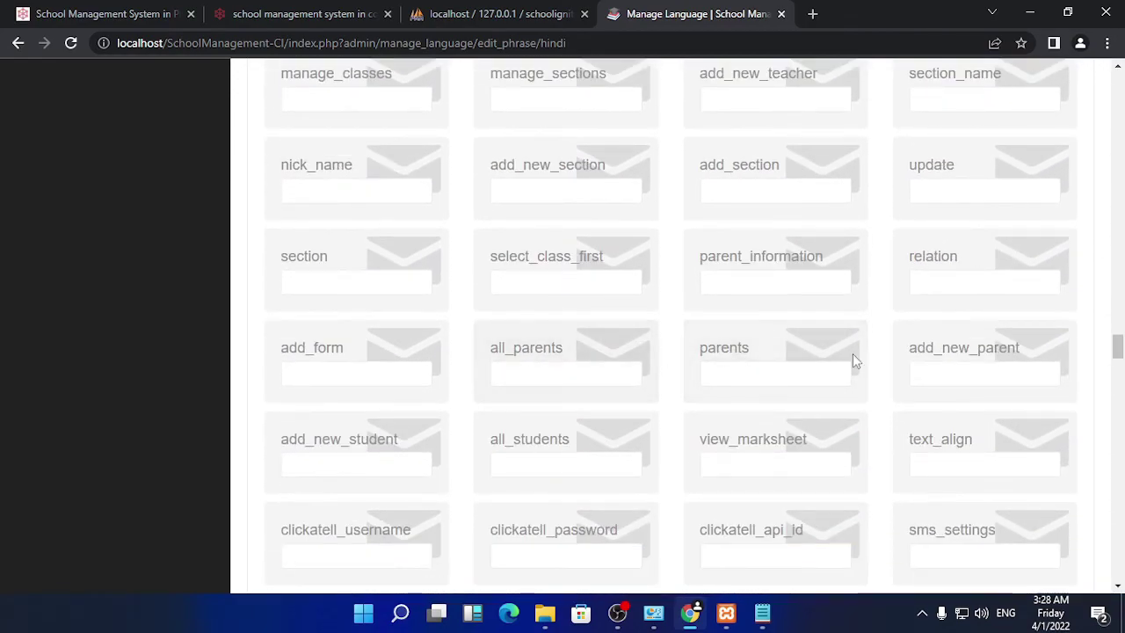
pyautogui.scroll(-5, 745, 354)
pyautogui.scroll(-11, 744, 354)
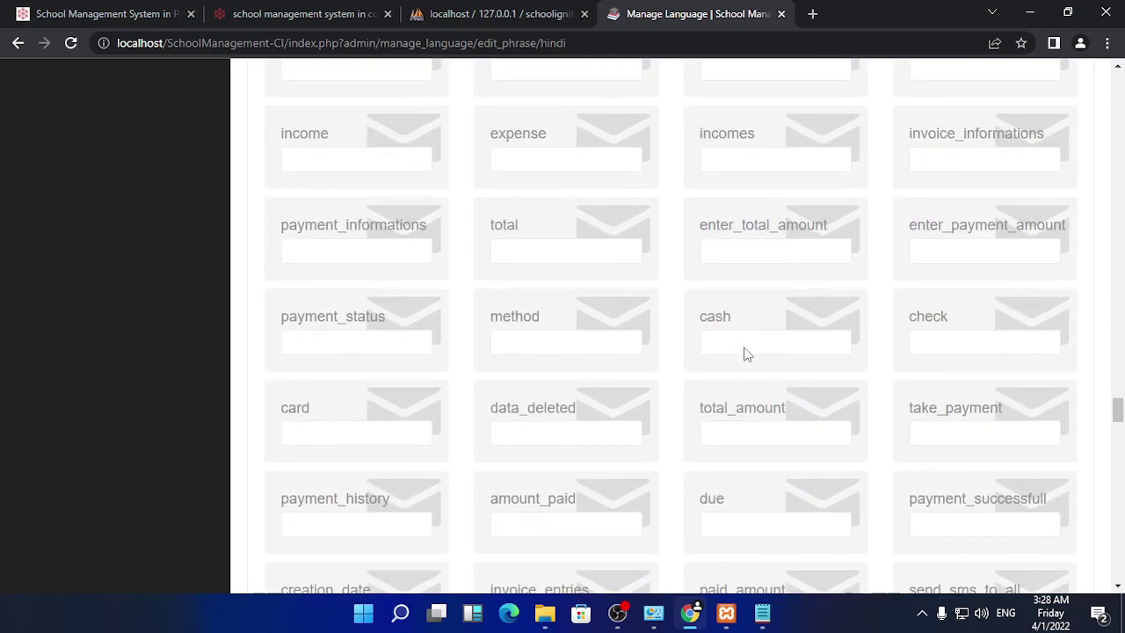
pyautogui.scroll(15, 744, 355)
pyautogui.scroll(15, 745, 355)
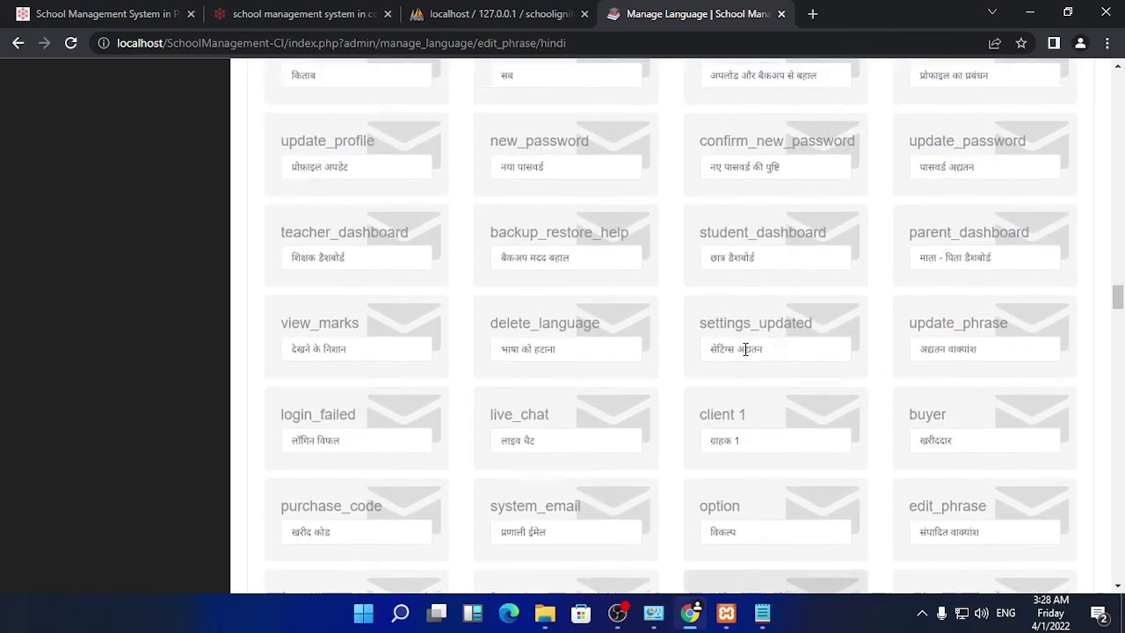
pyautogui.scroll(20, 744, 355)
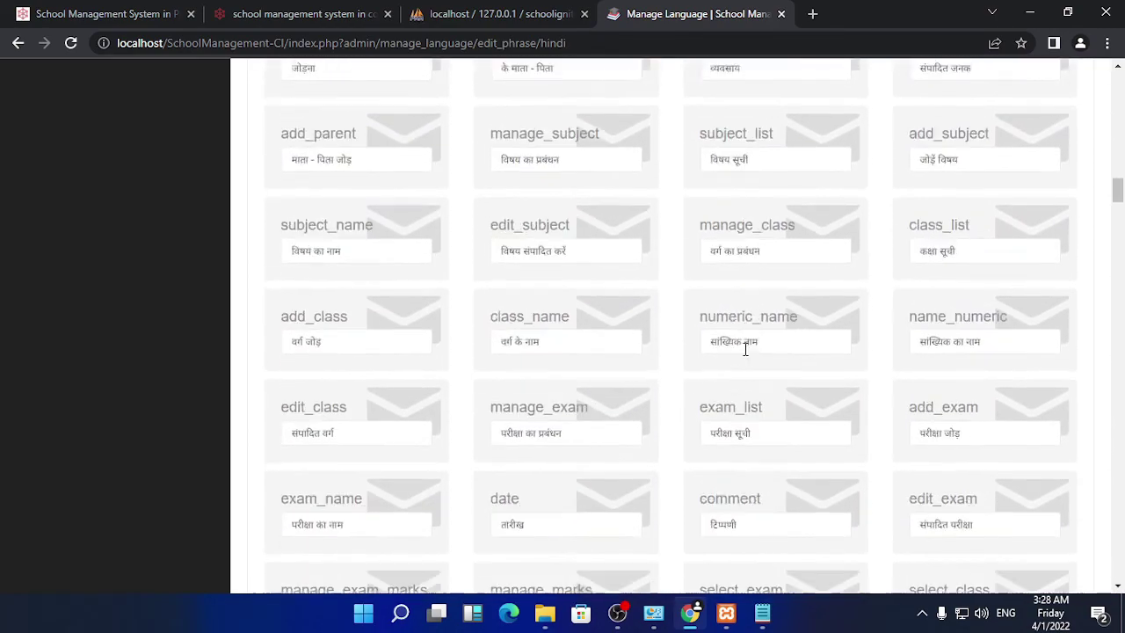
pyautogui.scroll(20, 745, 355)
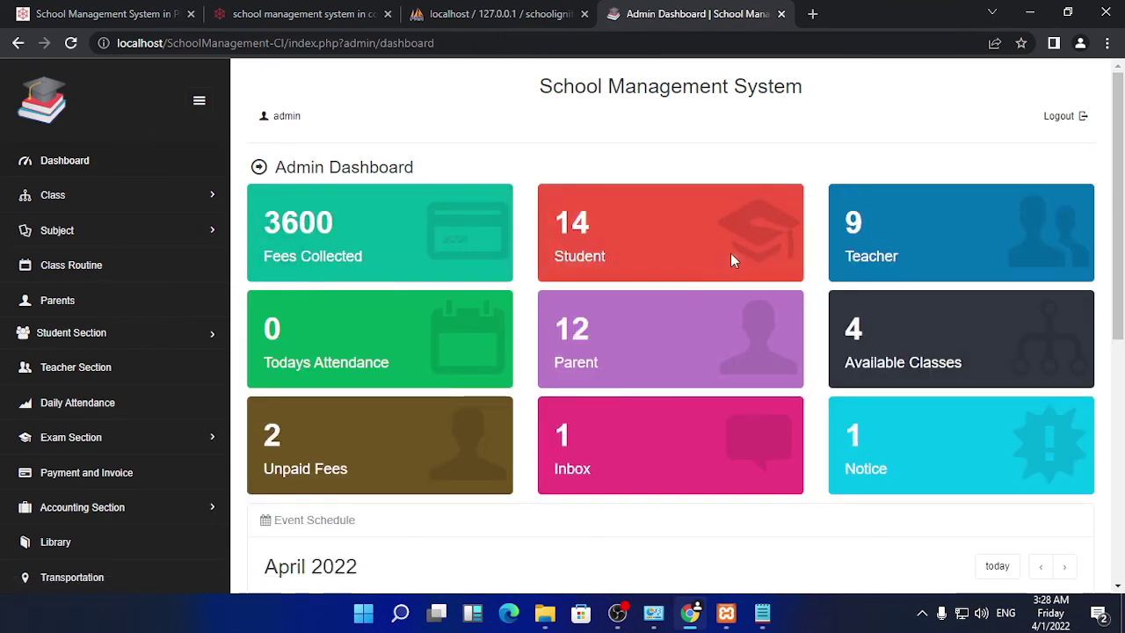
# Step: Review the summary tiles and the Event Schedule calendar on the Admin Dashboard
pyautogui.scroll(-5, 963, 268)
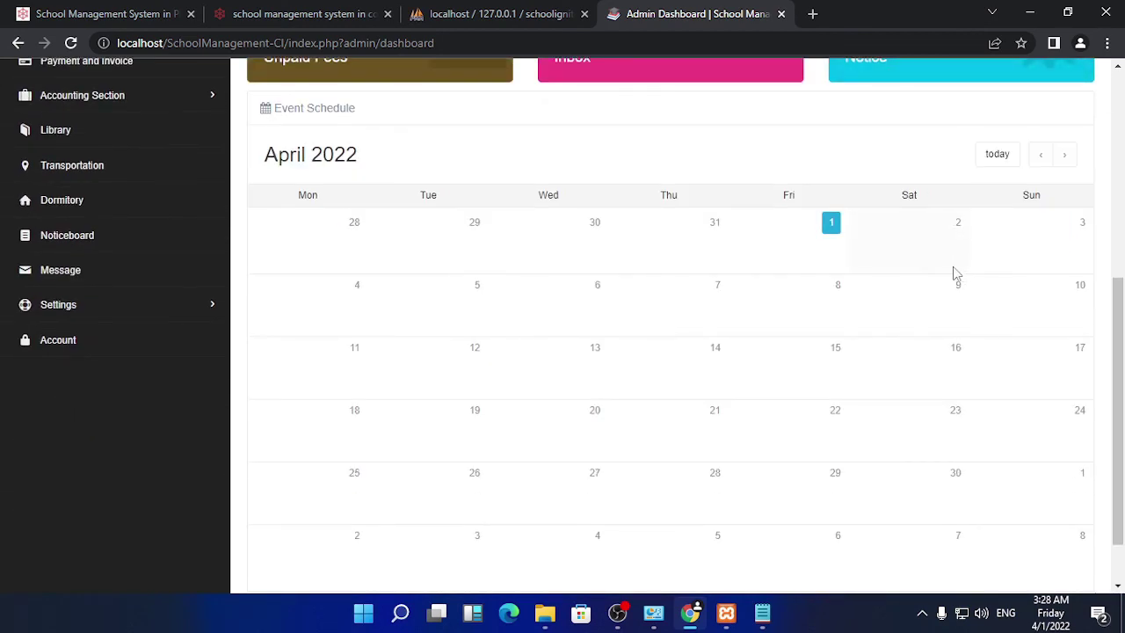
pyautogui.scroll(-2, 914, 274)
pyautogui.scroll(6, 799, 276)
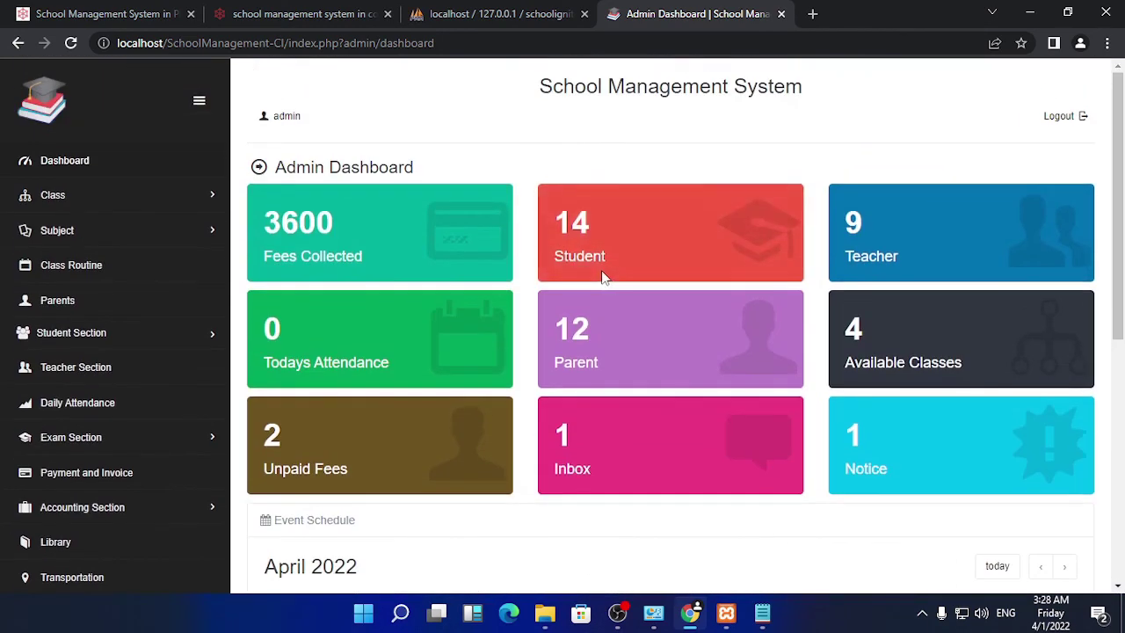